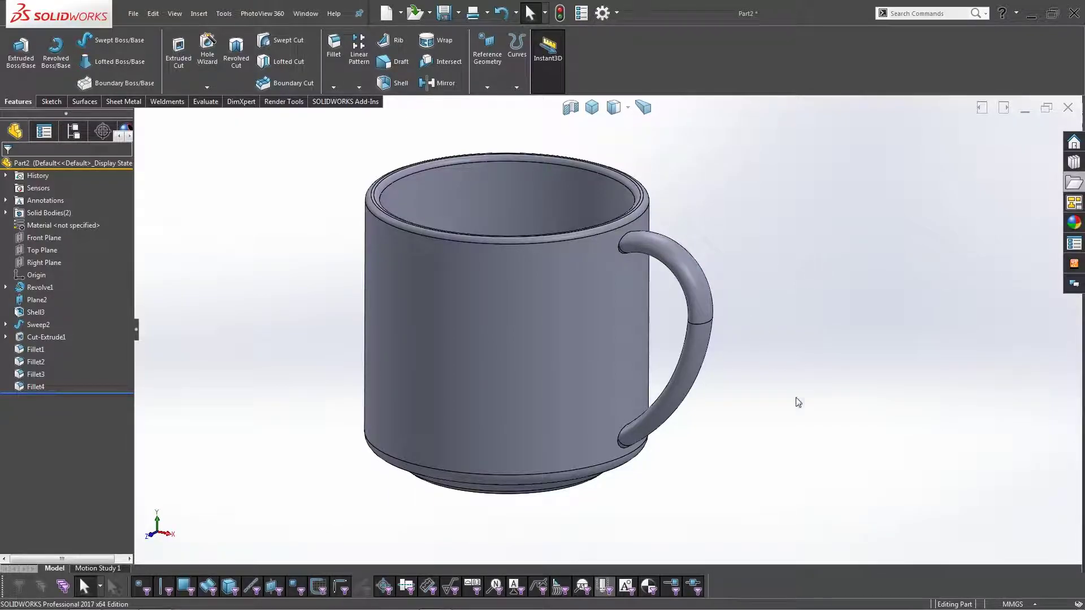
Step: Check the mug's package length, width and height on the IKEA product page in the browser, and return to SOLIDWORKS
{"action": "mouse_move", "coordinate": [642, 364]}
{"action": "middle_mouse_down"}
{"action": "mouse_move", "coordinate": [661, 308]}
{"action": "mouse_move", "coordinate": [682, 289]}
{"action": "mouse_move", "coordinate": [710, 347]}
{"action": "mouse_move", "coordinate": [667, 239]}
{"action": "mouse_move", "coordinate": [654, 352]}
{"action": "middle_mouse_up"}
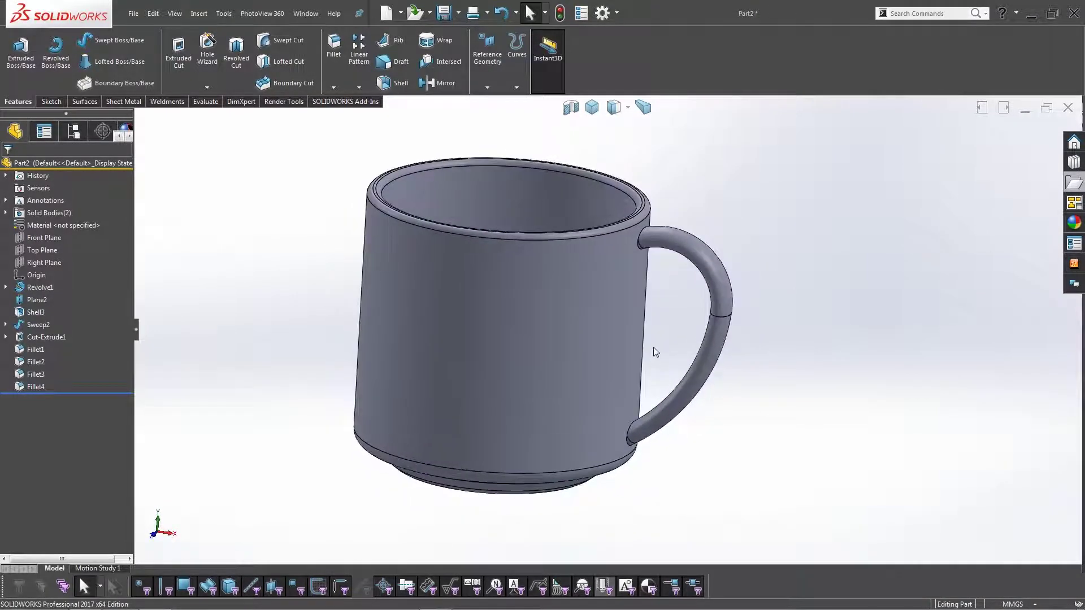
{"action": "key", "text": "alt+Tab"}
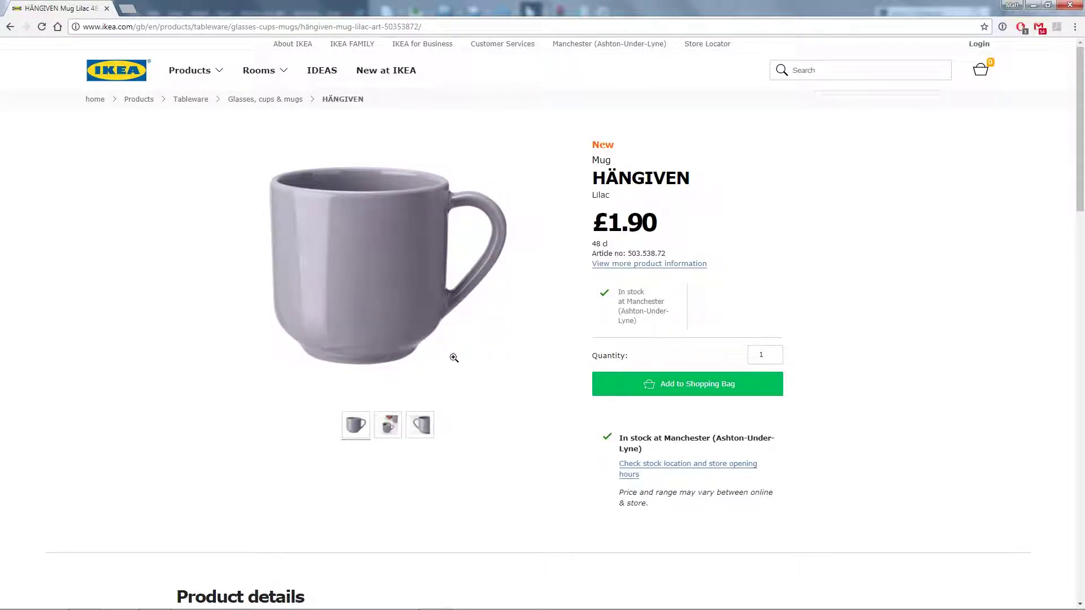
{"action": "scroll", "coordinate": [622, 405], "scroll_direction": "down", "scroll_amount": 5}
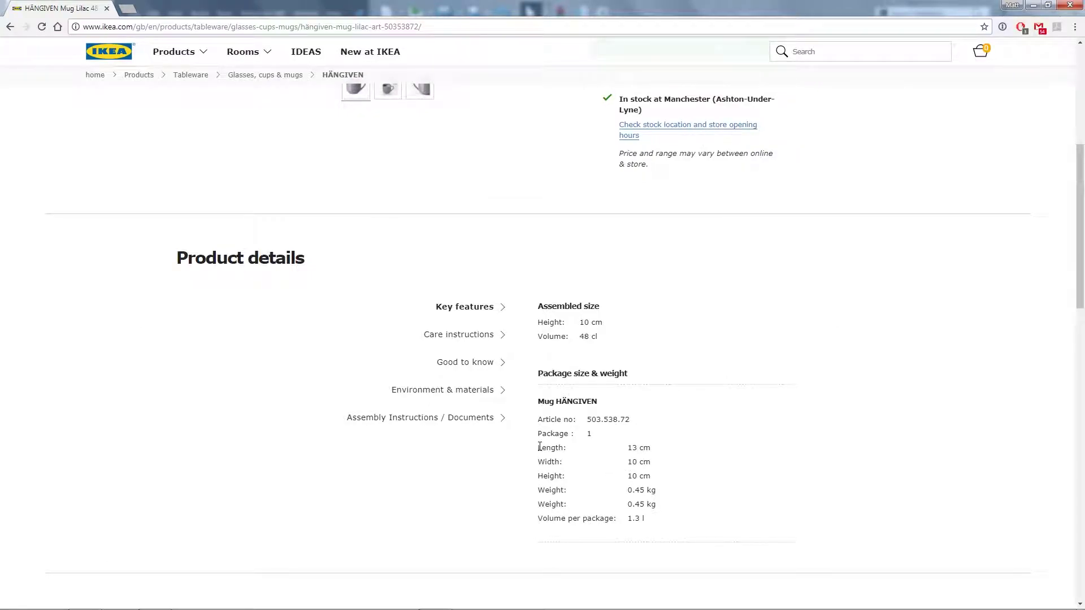
{"action": "left_click_drag", "start_coordinate": [539, 447], "coordinate": [656, 477]}
{"action": "left_click", "coordinate": [661, 479]}
{"action": "key", "text": "alt+Tab"}
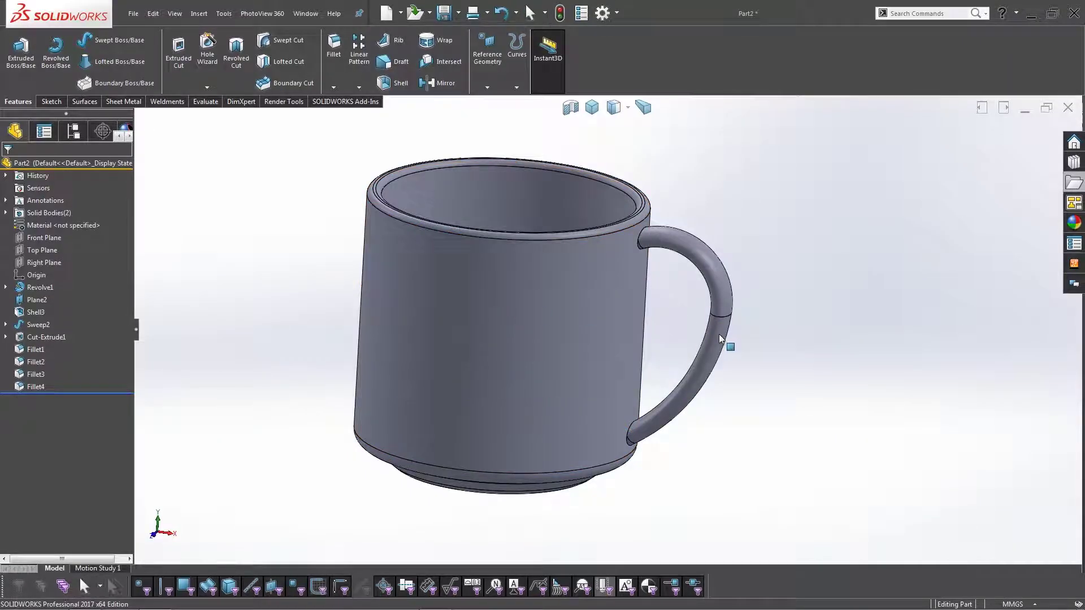
Step: Create a new part and start a sketch on the Front Plane
{"action": "left_click", "coordinate": [134, 13]}
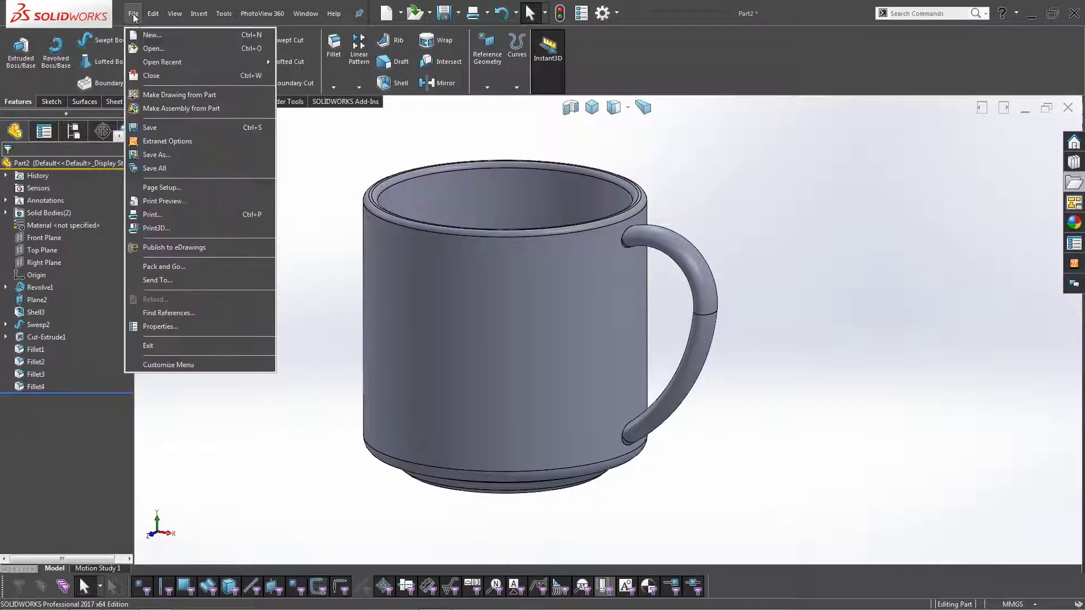
{"action": "left_click", "coordinate": [144, 30]}
{"action": "double_click", "coordinate": [356, 218]}
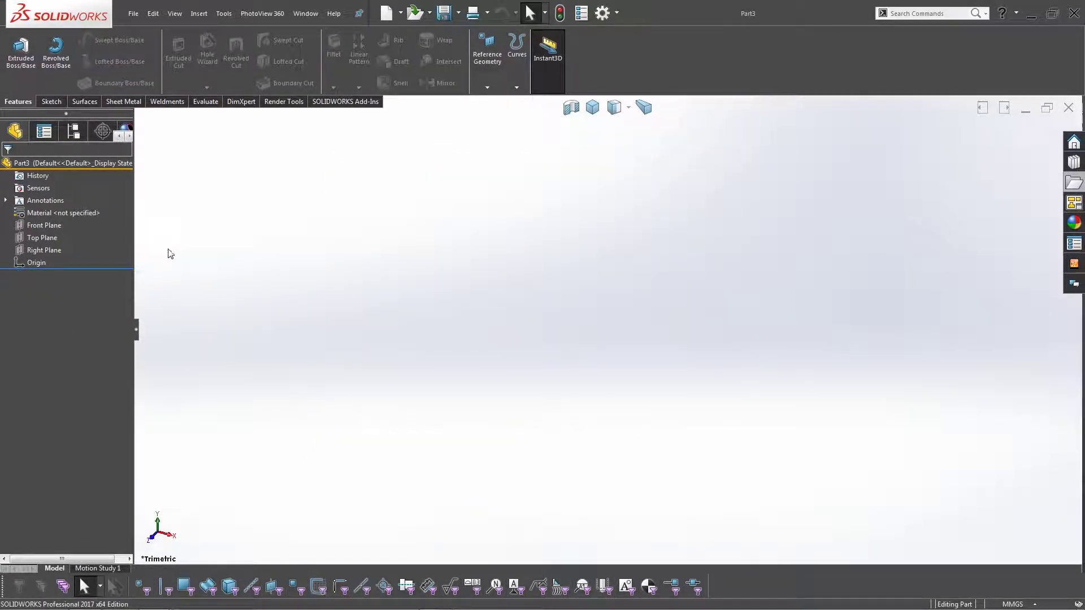
{"action": "left_click", "coordinate": [49, 225]}
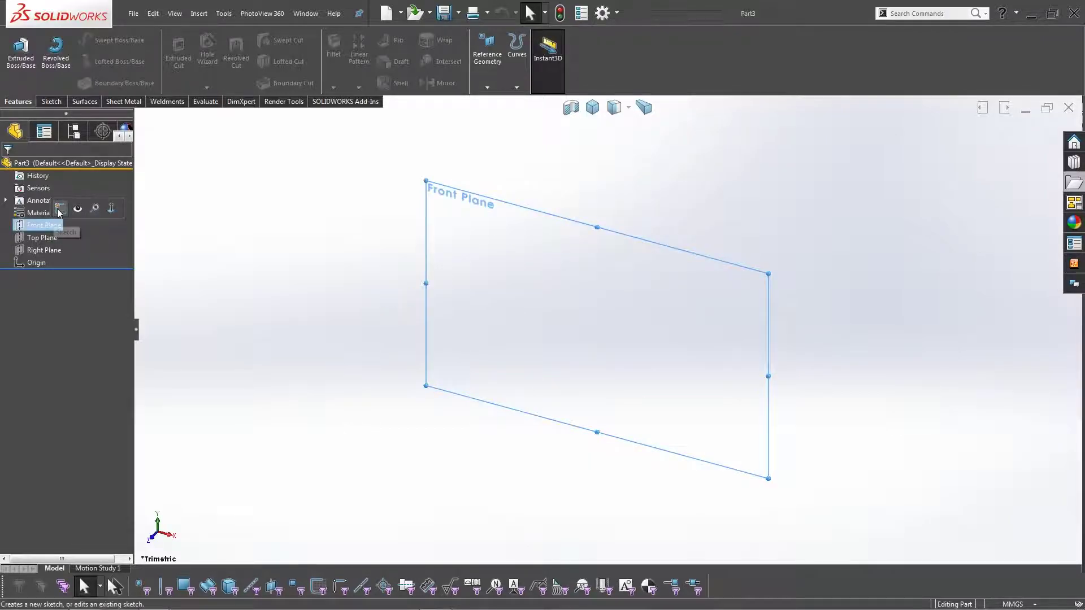
{"action": "left_click", "coordinate": [59, 209]}
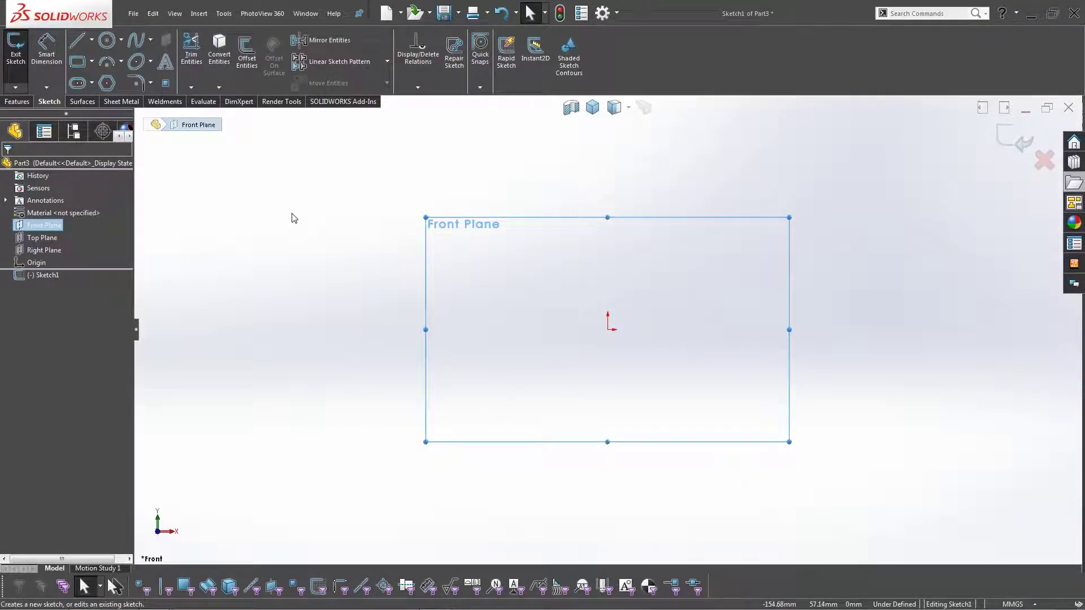
Step: Sketch connected lines from the origin: about 91 mm vertically up, about 70 mm horizontally outward, and about 82 mm down for the mug's outer wall
{"action": "scroll", "coordinate": [763, 198], "scroll_direction": "up", "scroll_amount": 2}
{"action": "scroll", "coordinate": [760, 203], "scroll_direction": "down", "scroll_amount": 3}
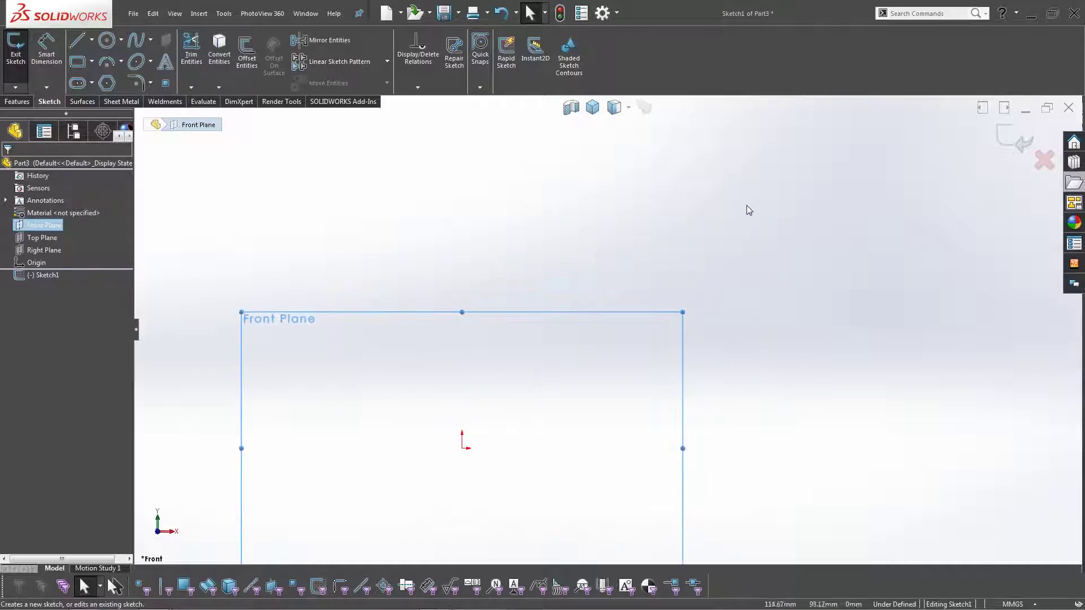
{"action": "scroll", "coordinate": [521, 417], "scroll_direction": "down", "scroll_amount": 1}
{"action": "scroll", "coordinate": [520, 405], "scroll_direction": "up", "scroll_amount": 1}
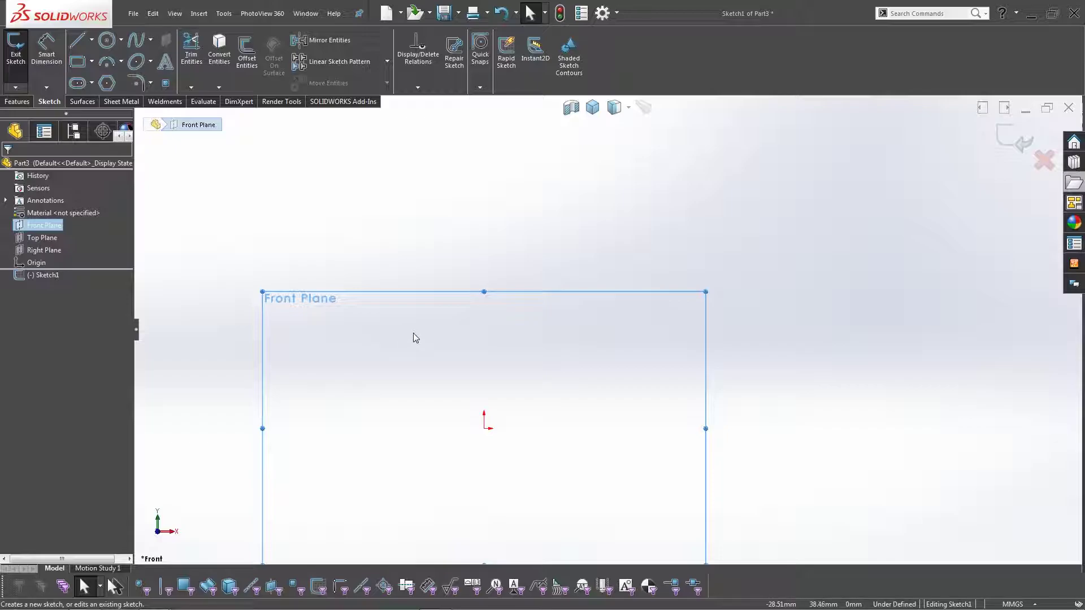
{"action": "left_click", "coordinate": [78, 43]}
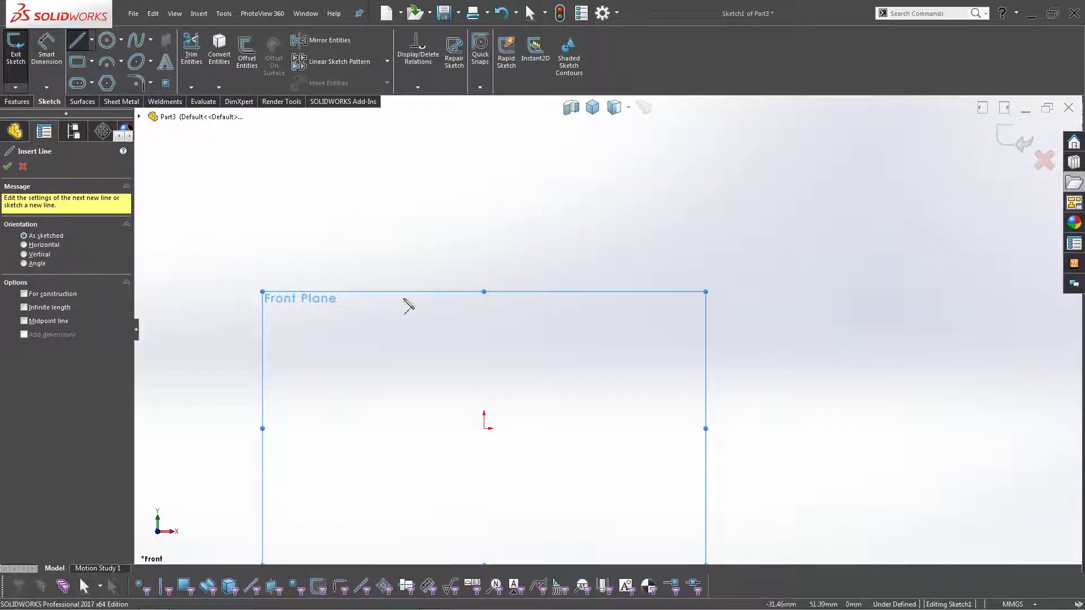
{"action": "left_click", "coordinate": [484, 428]}
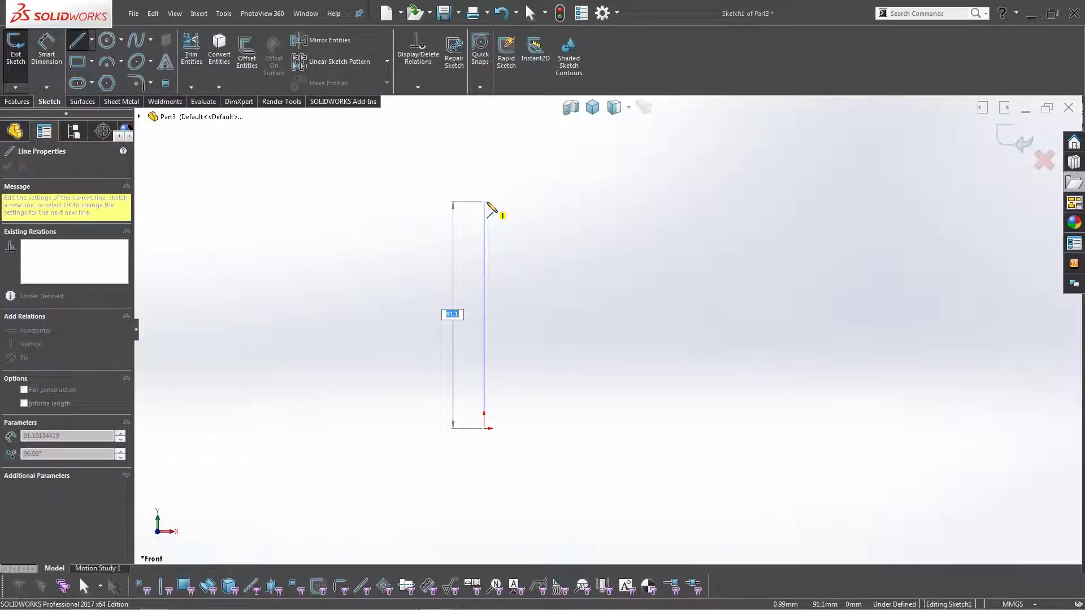
{"action": "left_click", "coordinate": [485, 202]}
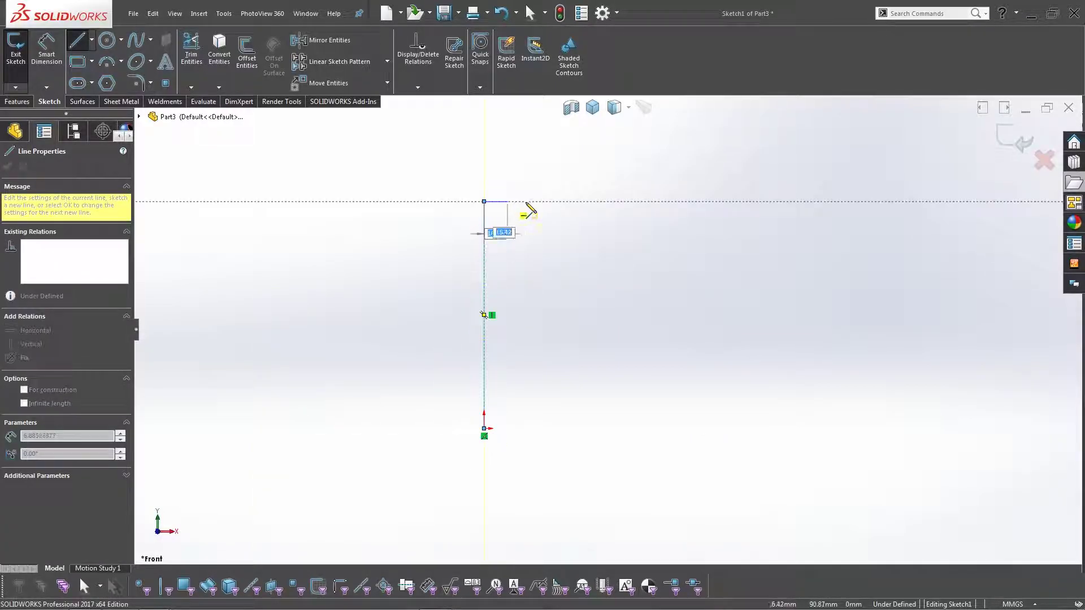
{"action": "left_click", "coordinate": [657, 202]}
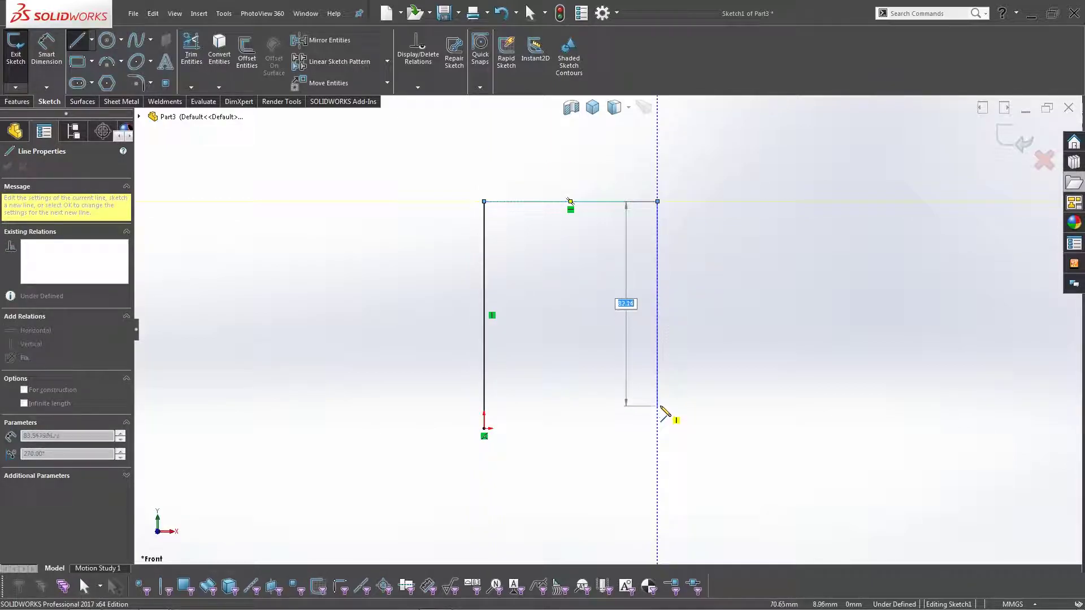
{"action": "left_click", "coordinate": [657, 406]}
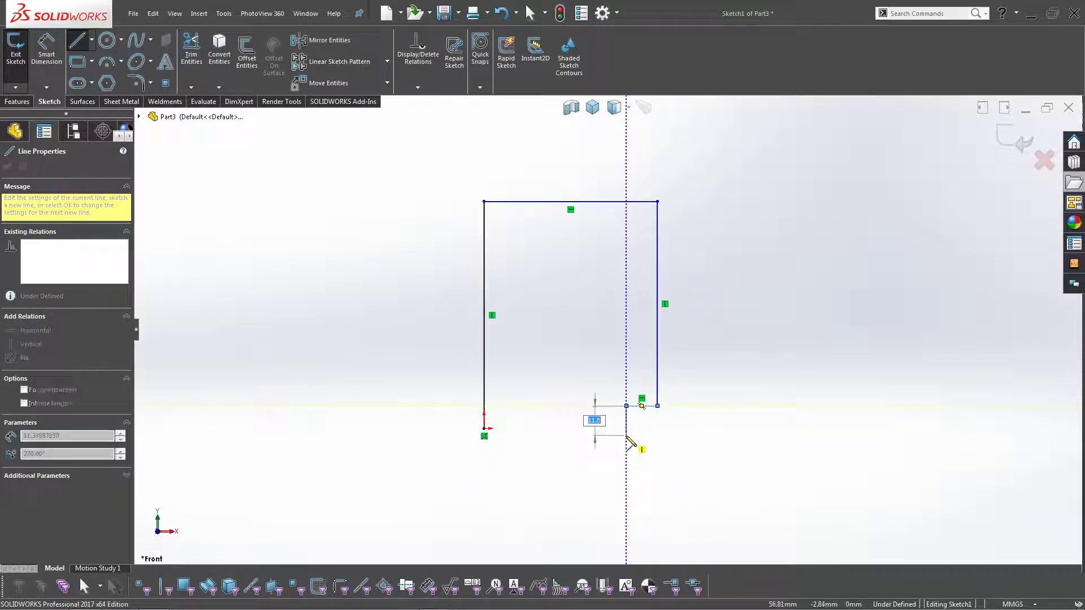
Step: Continue the profile with an inward step, a short foot level with the origin, and a raised horizontal base line reaching the vertical axis line
{"action": "left_click", "coordinate": [627, 428]}
{"action": "left_click", "coordinate": [605, 429]}
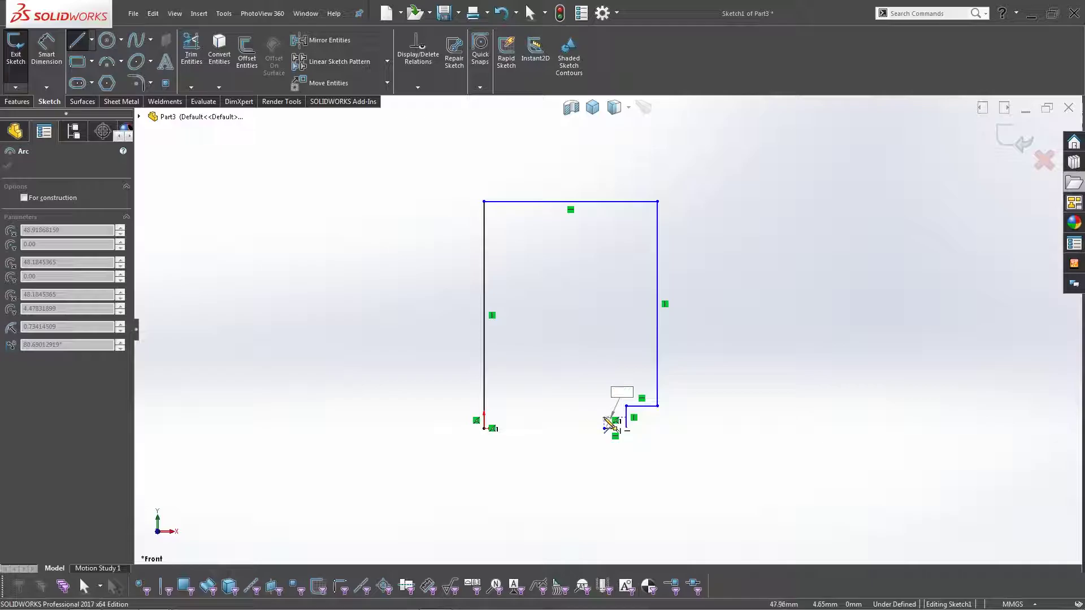
{"action": "left_click", "coordinate": [605, 418]}
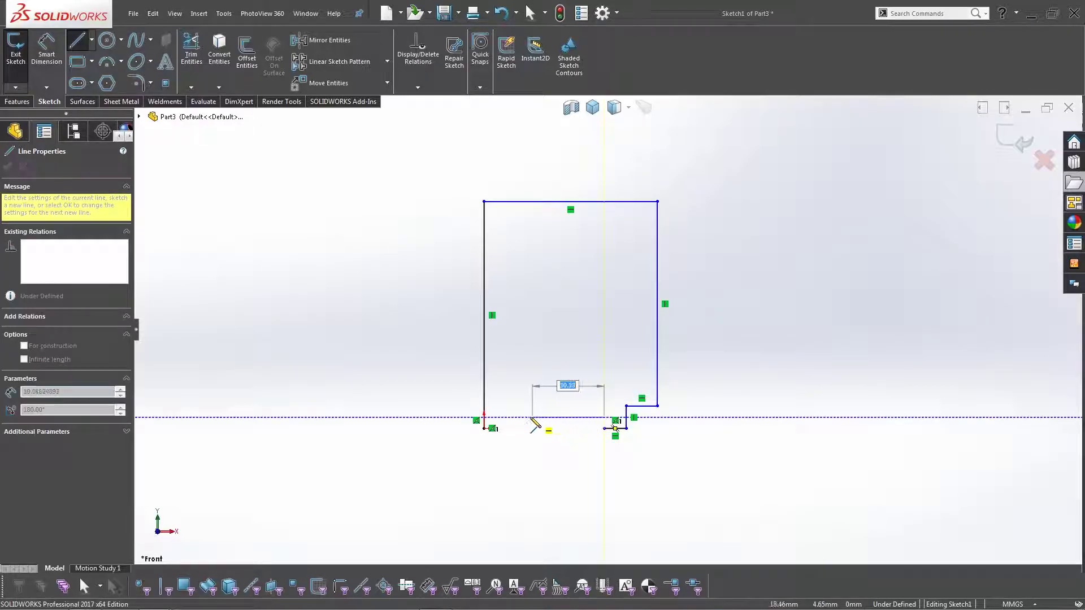
{"action": "left_click", "coordinate": [495, 419]}
{"action": "right_click", "coordinate": [512, 396]}
{"action": "left_click", "coordinate": [537, 400]}
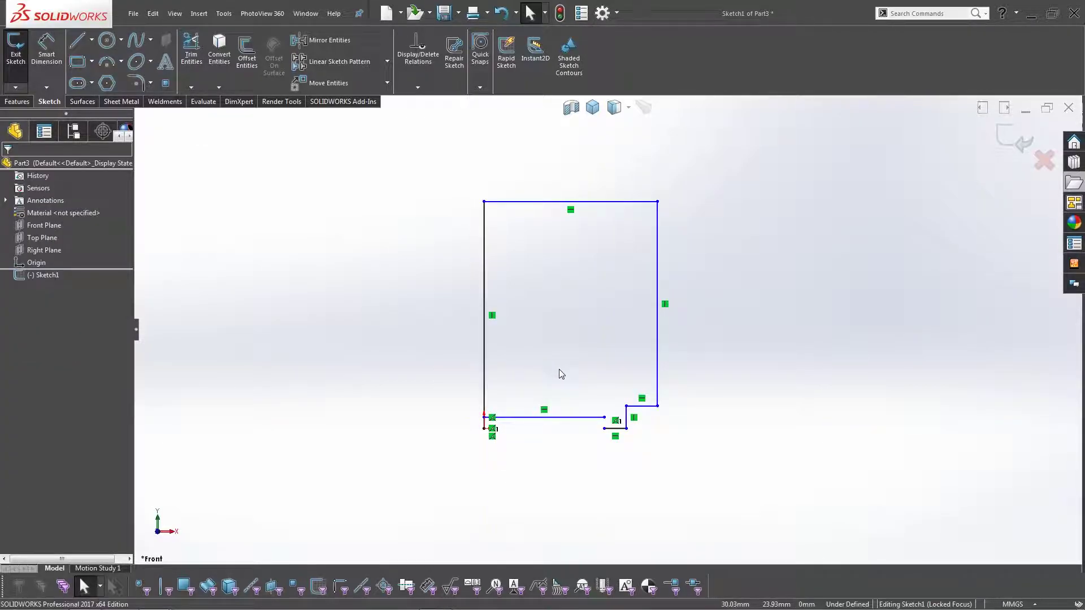
Step: Close the gap between the raised base line and the foot with a short vertical line
{"action": "scroll", "coordinate": [671, 406], "scroll_direction": "down", "scroll_amount": 2}
{"action": "key", "text": "s"}
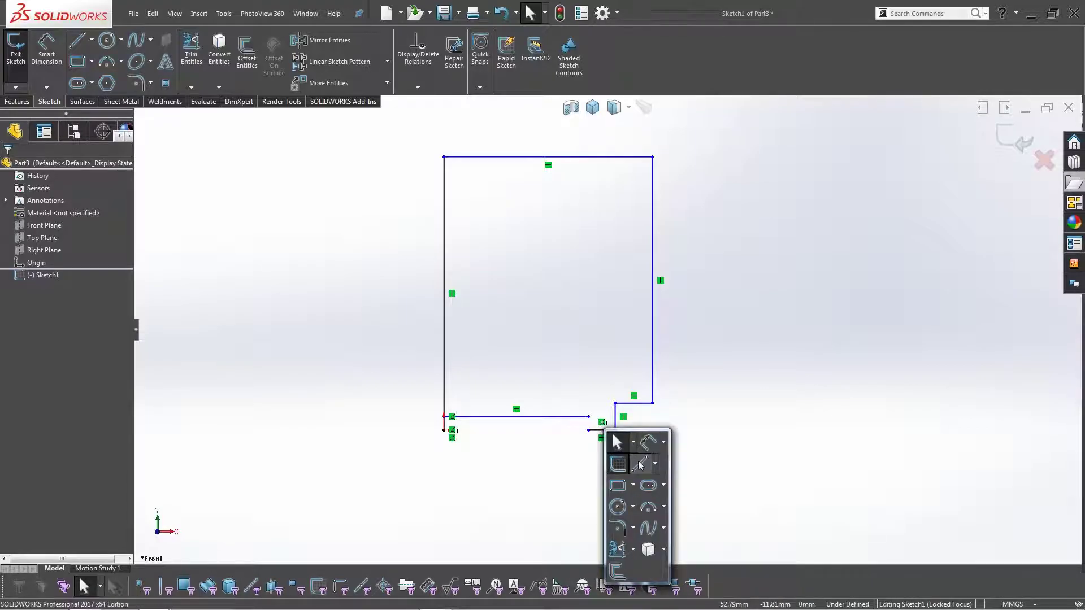
{"action": "left_click", "coordinate": [640, 465]}
{"action": "left_click", "coordinate": [589, 417]}
{"action": "left_click", "coordinate": [589, 430]}
{"action": "right_click", "coordinate": [589, 431]}
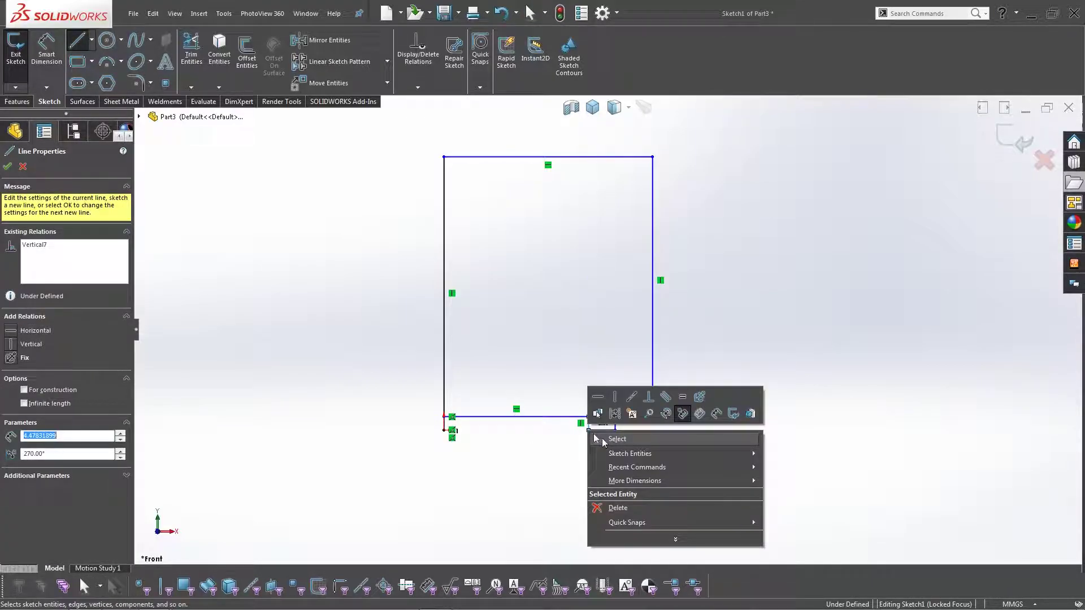
{"action": "left_click", "coordinate": [601, 440]}
{"action": "scroll", "coordinate": [564, 252], "scroll_direction": "up", "scroll_amount": 2}
{"action": "scroll", "coordinate": [589, 267], "scroll_direction": "down", "scroll_amount": 2}
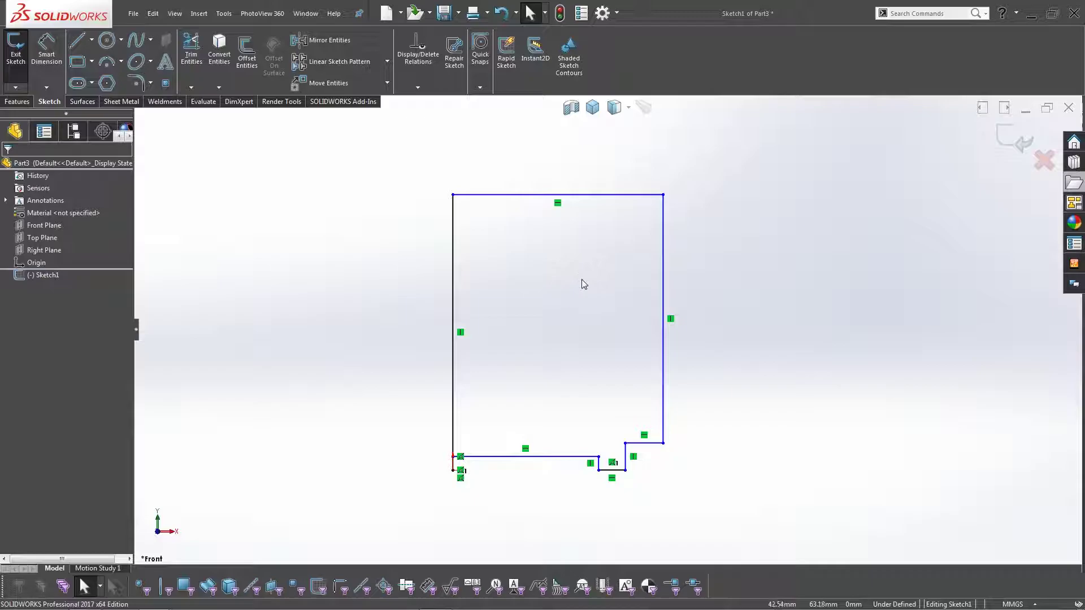
Step: Dimension the overall height from the foot's underside to the top line as 100 mm
{"action": "key", "text": "s"}
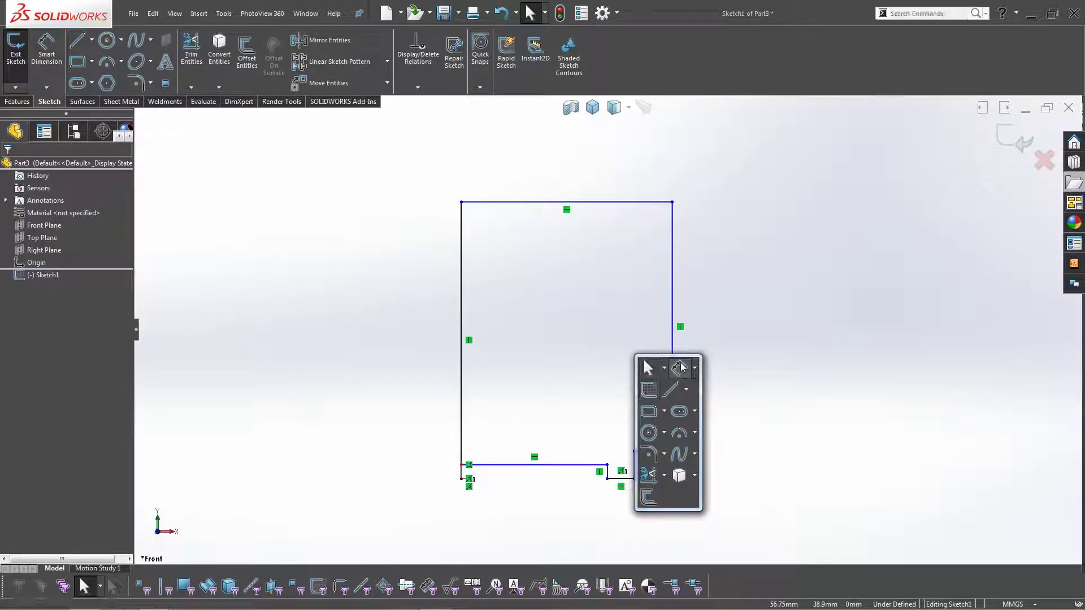
{"action": "left_click", "coordinate": [680, 368]}
{"action": "left_click", "coordinate": [620, 479]}
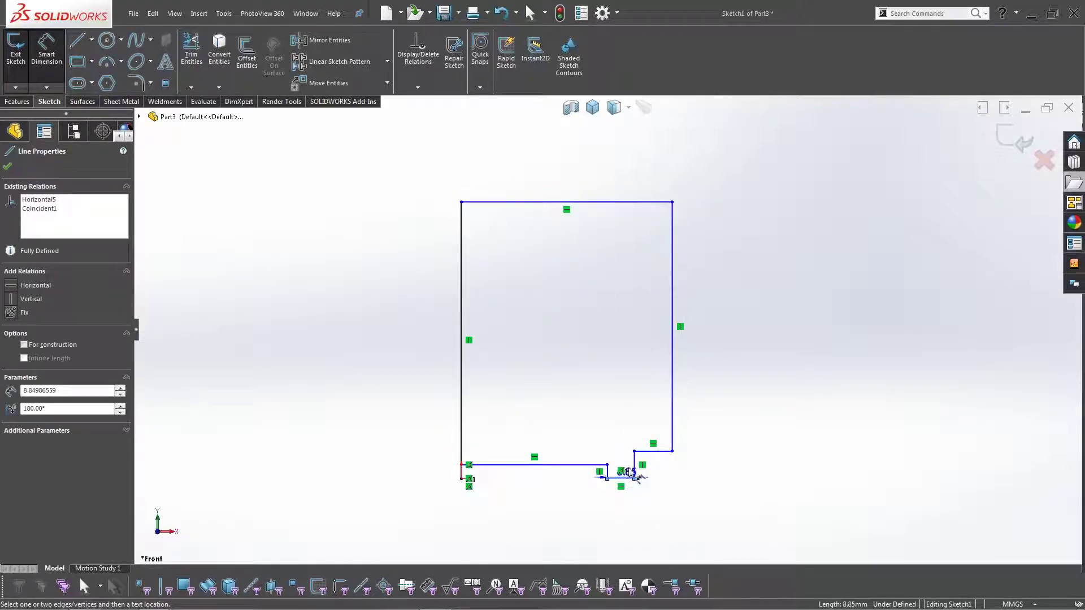
{"action": "left_click", "coordinate": [655, 203]}
{"action": "left_click", "coordinate": [772, 367]}
{"action": "type", "text": "100"}
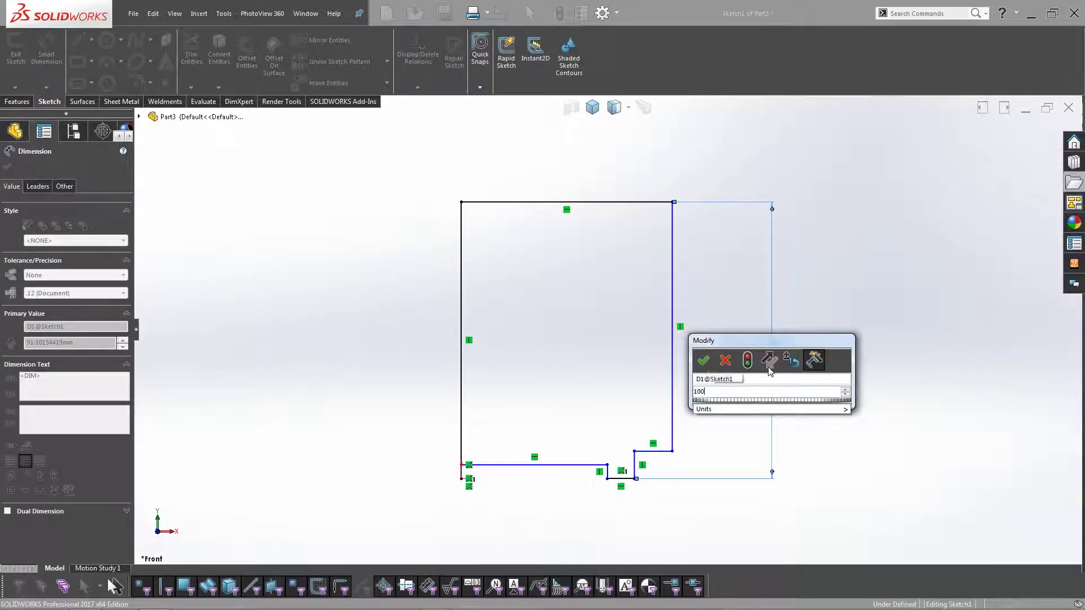
{"action": "key", "text": "Return"}
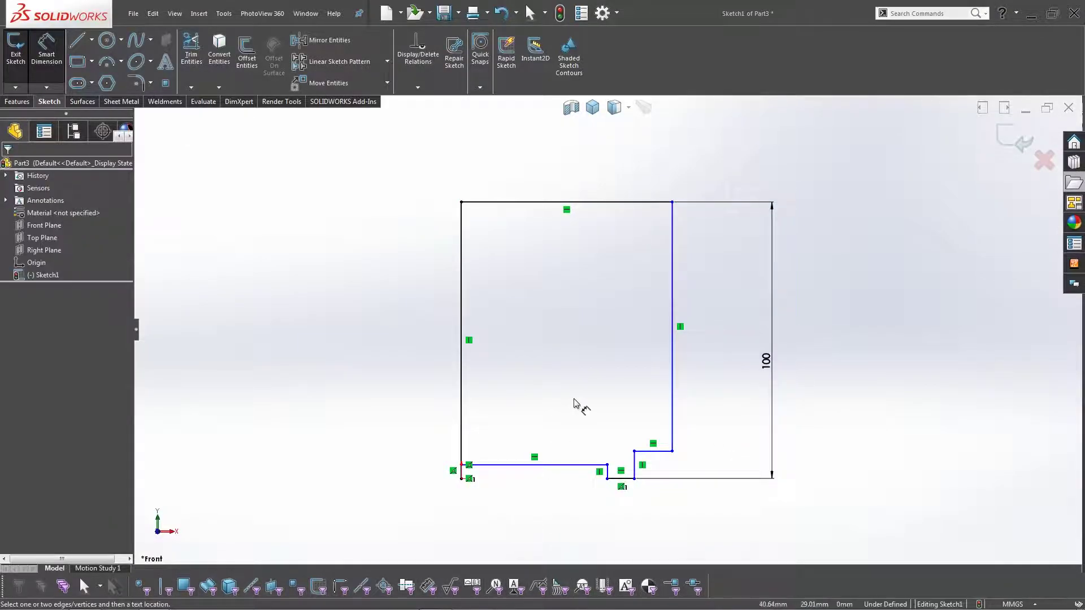
{"action": "key", "text": "s"}
{"action": "left_click", "coordinate": [713, 469]}
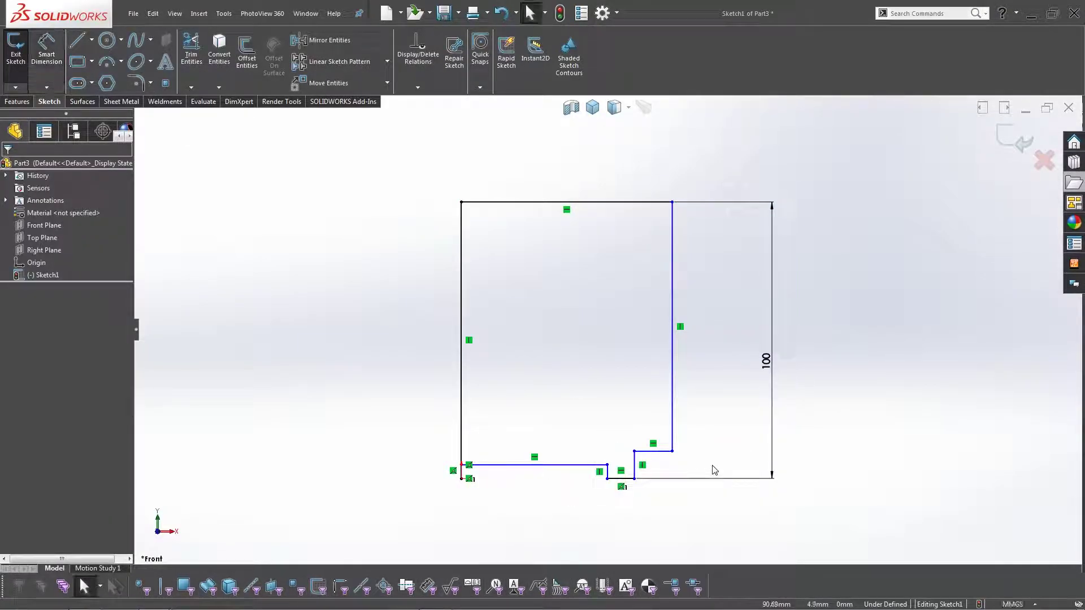
{"action": "key", "text": "s"}
{"action": "left_click", "coordinate": [723, 411]}
{"action": "left_click", "coordinate": [673, 397]}
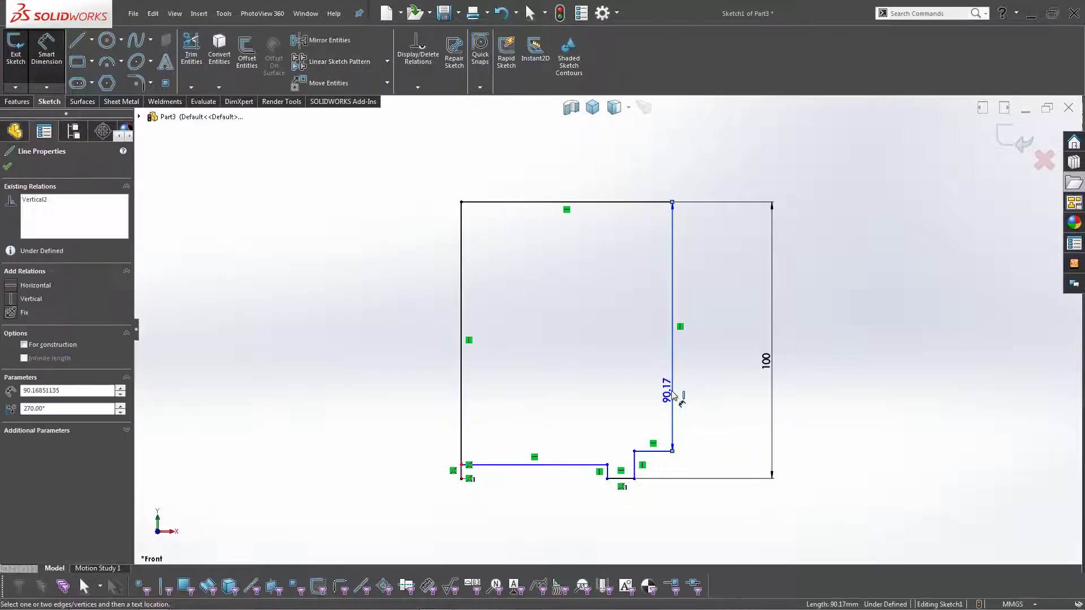
{"action": "left_click", "coordinate": [462, 276]}
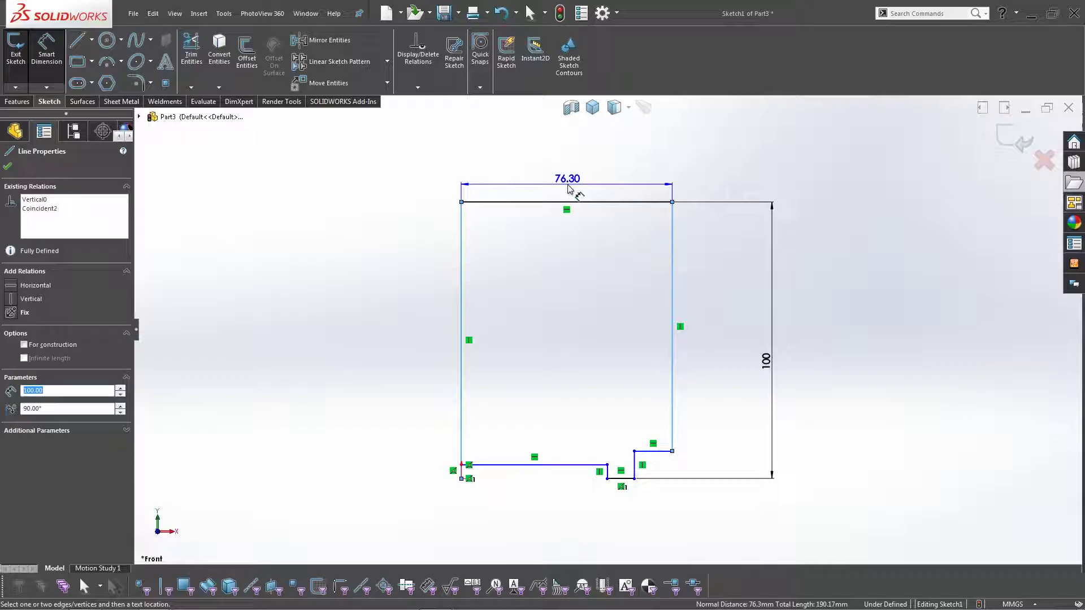
{"action": "key", "text": "Escape"}
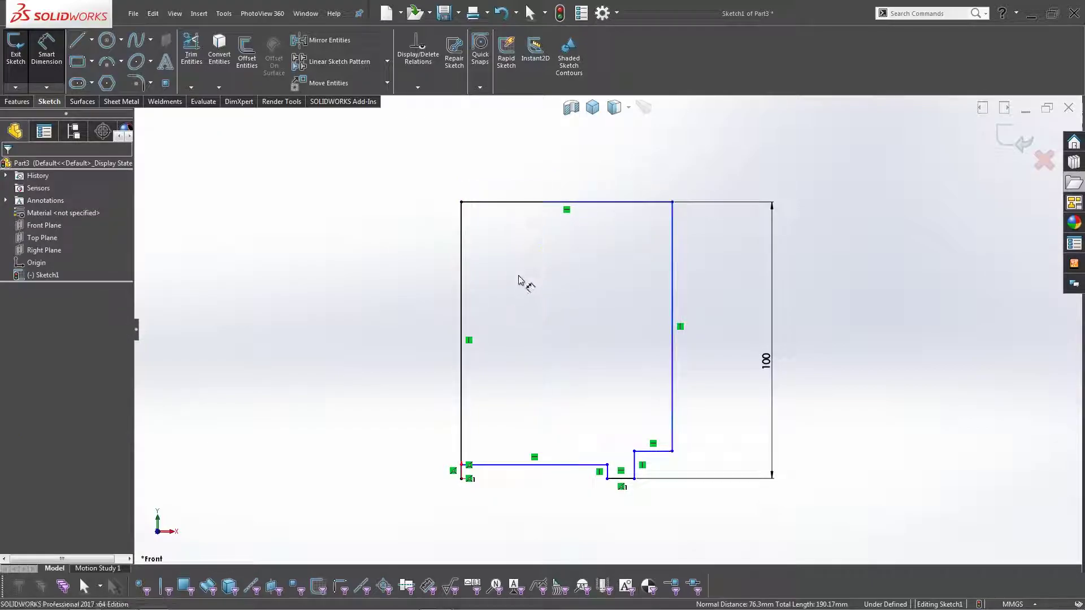
Step: Convert the vertical line rising from the origin to construction geometry
{"action": "left_click", "coordinate": [461, 283]}
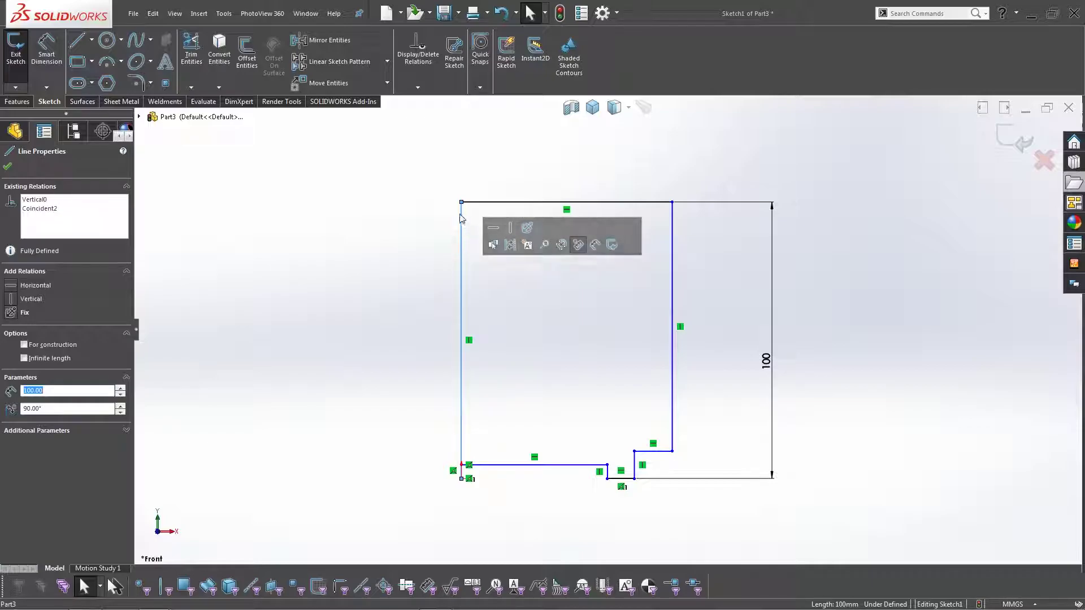
{"action": "left_click", "coordinate": [24, 345]}
{"action": "left_click", "coordinate": [415, 223]}
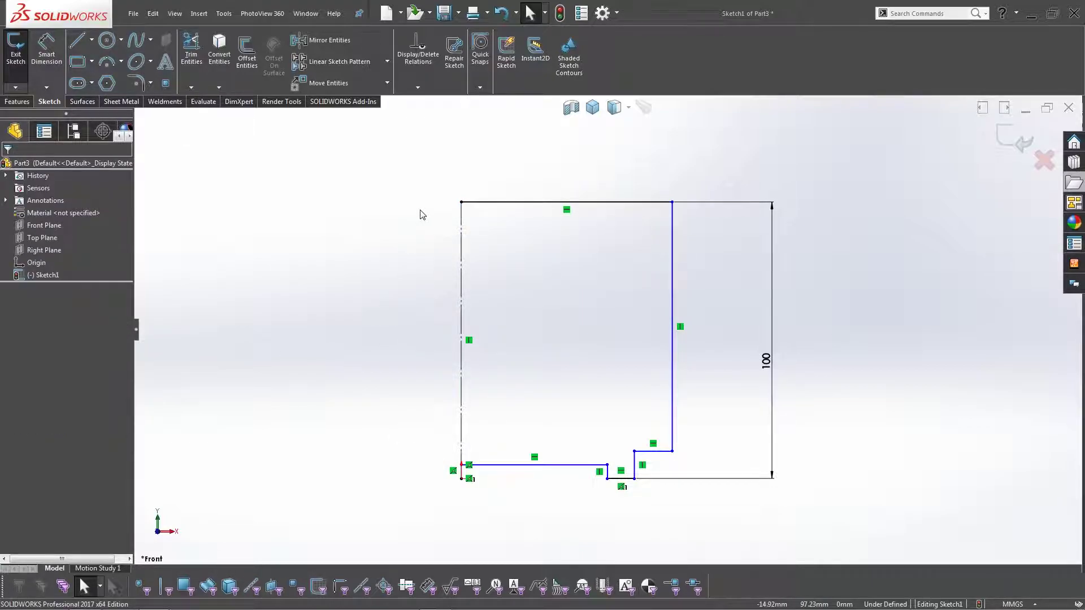
{"action": "key", "text": "s"}
{"action": "left_click", "coordinate": [469, 223]}
{"action": "left_click", "coordinate": [567, 202]}
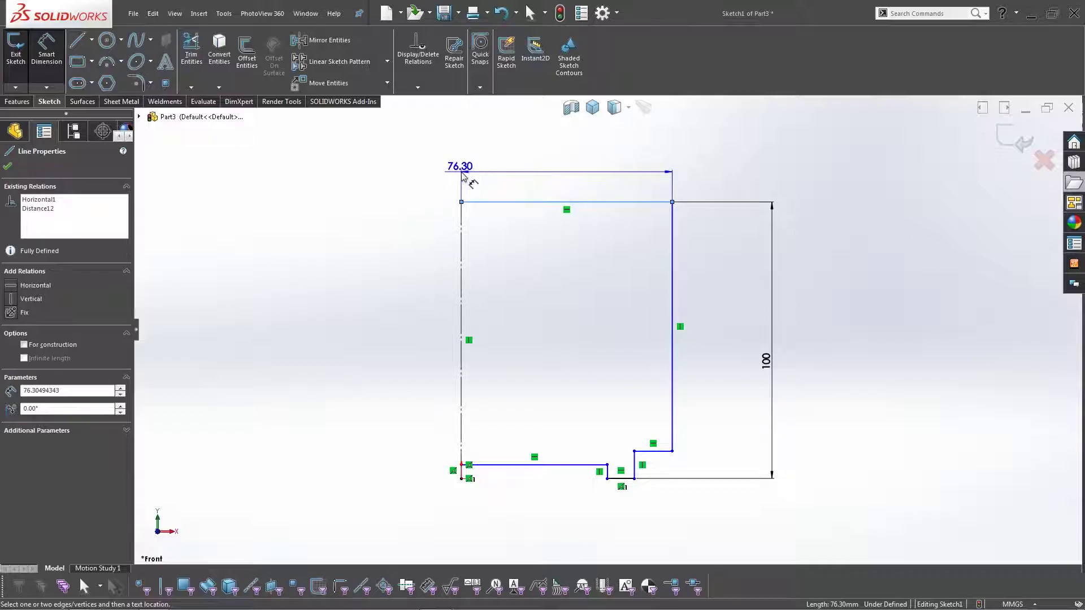
{"action": "key", "text": "Escape"}
Step: Dimension the mug's outer diameter as 100 mm, measured from the outer wall line across the vertical construction axis
{"action": "key", "text": "s"}
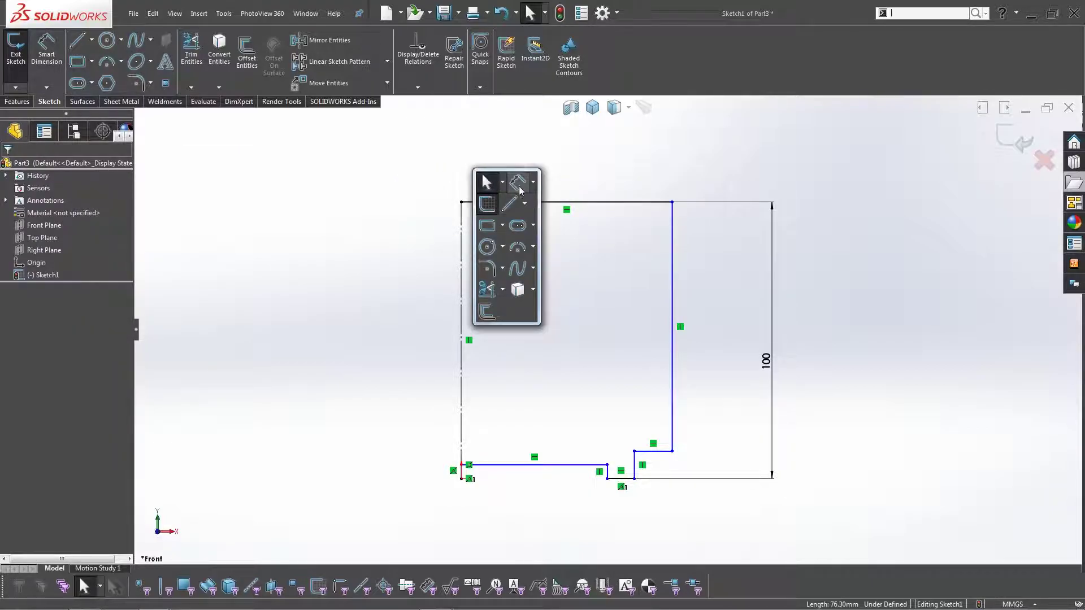
{"action": "left_click", "coordinate": [519, 186]}
{"action": "left_click", "coordinate": [461, 243]}
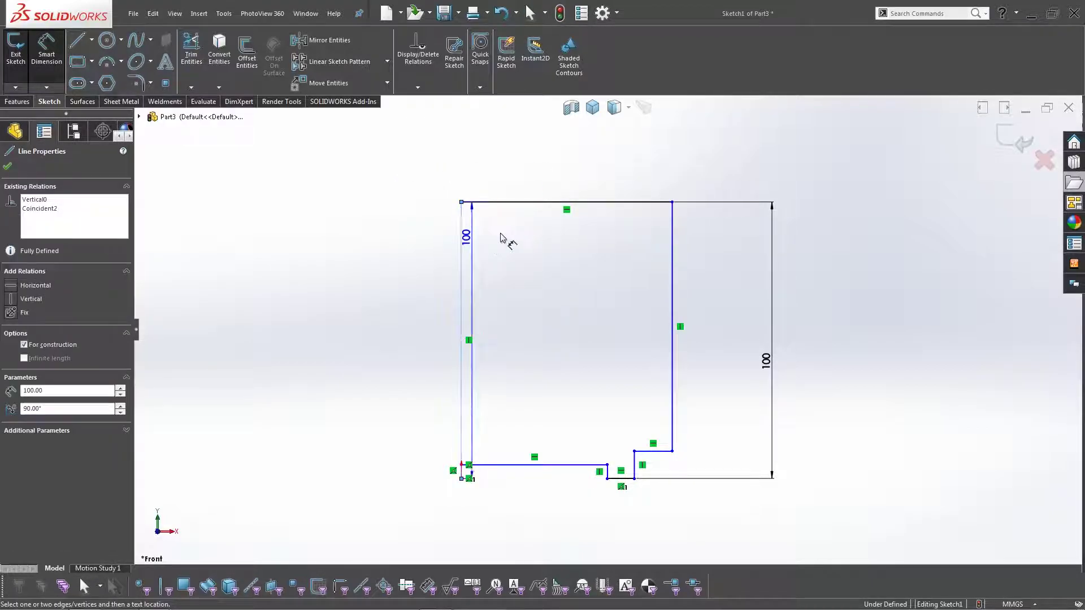
{"action": "left_click", "coordinate": [672, 248]}
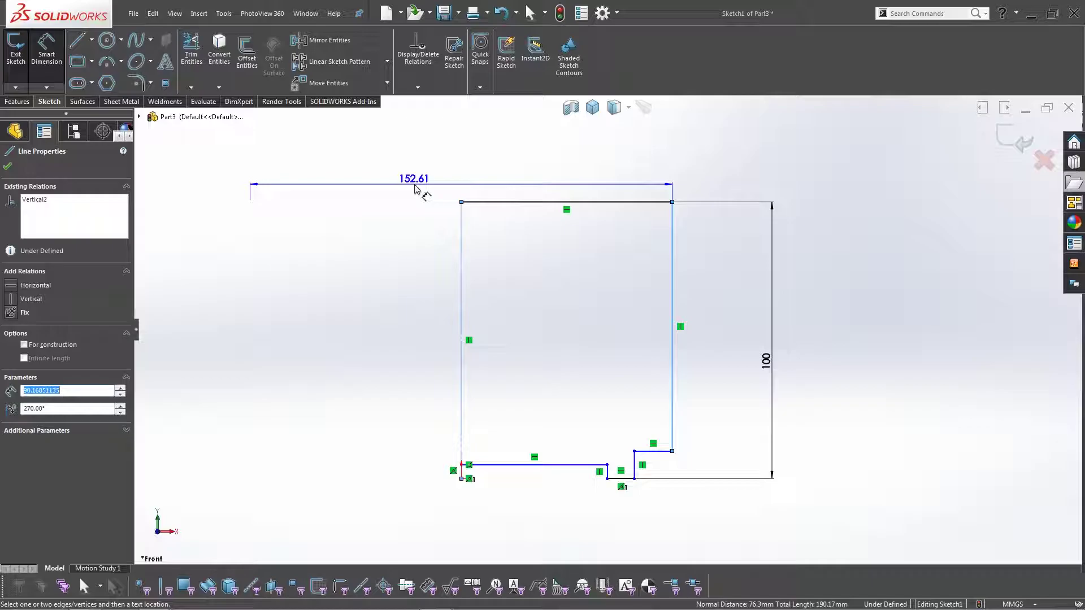
{"action": "left_click", "coordinate": [414, 186]}
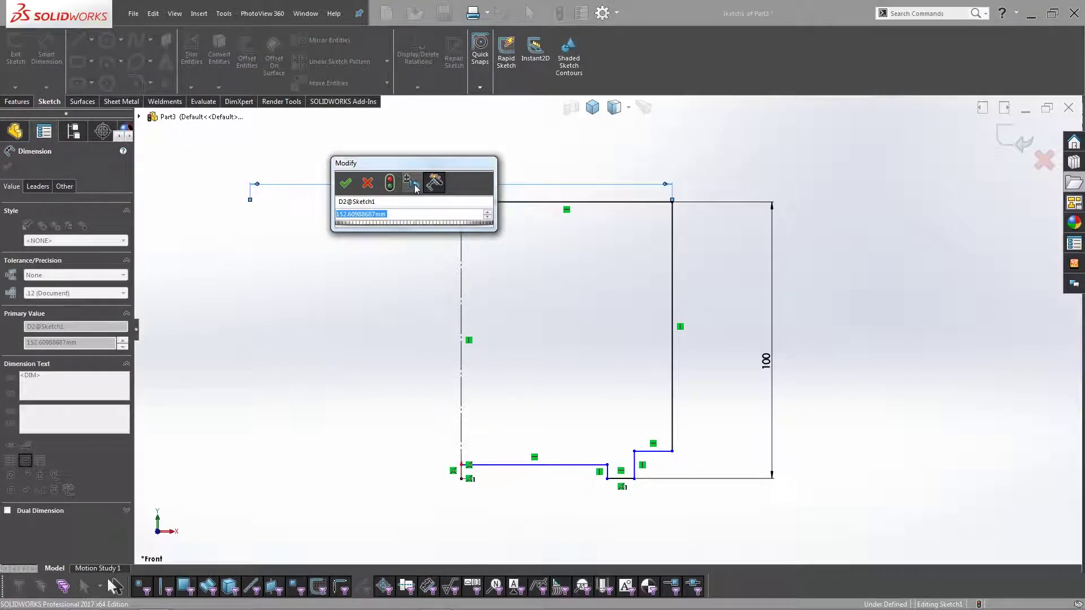
{"action": "type", "text": "100"}
{"action": "key", "text": "Return"}
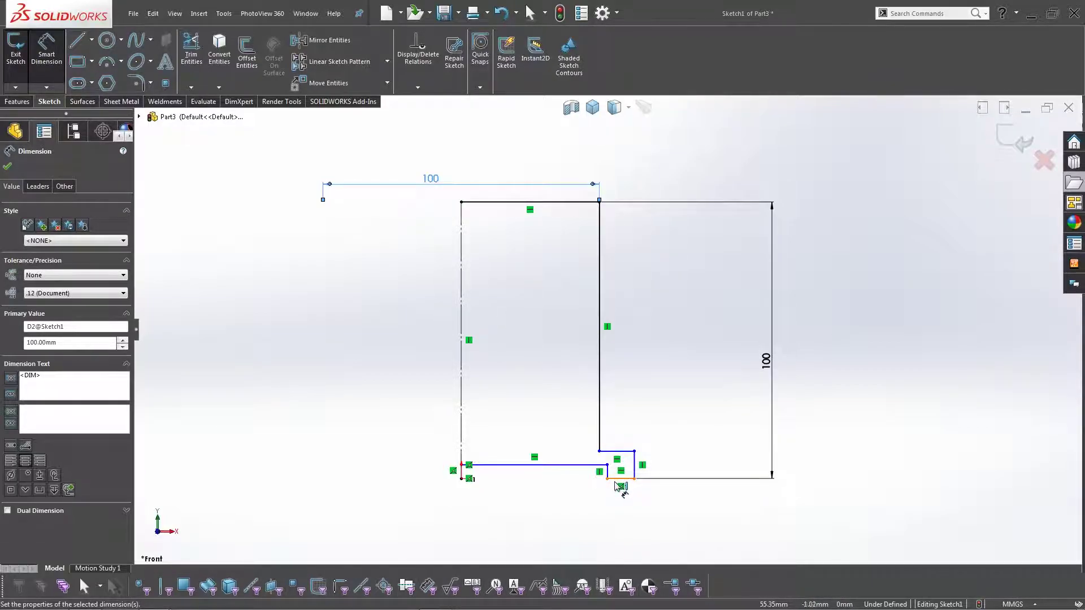
Step: Move the foot's two short vertical lines inward so that the whole foot sits inside the outer wall line
{"action": "scroll", "coordinate": [554, 465], "scroll_direction": "down", "scroll_amount": 2}
{"action": "key", "text": "Escape"}
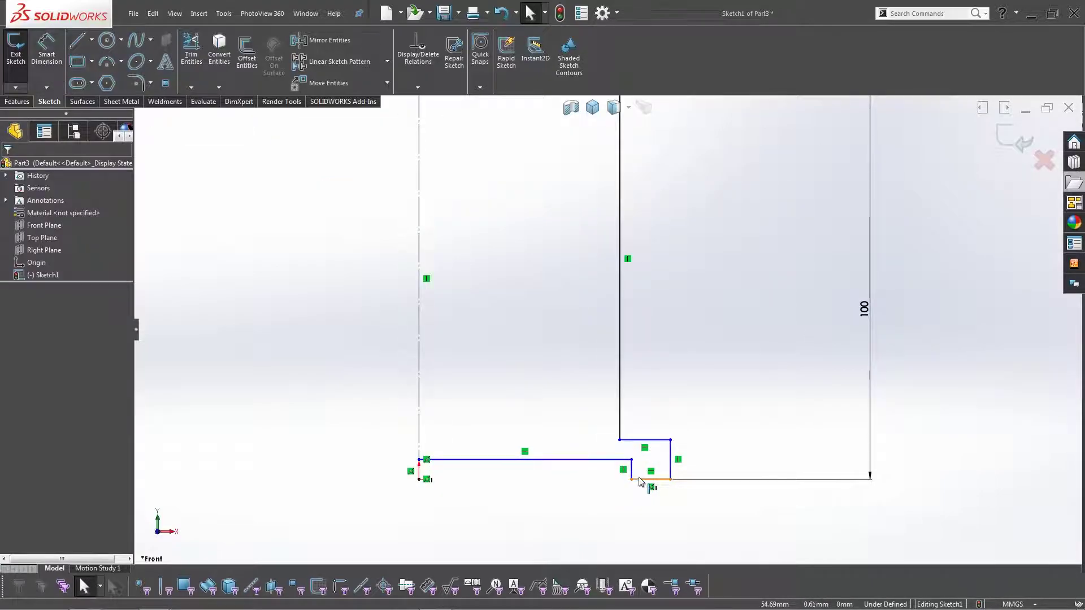
{"action": "mouse_move", "coordinate": [632, 475]}
{"action": "left_mouse_down"}
{"action": "mouse_move", "coordinate": [555, 474]}
{"action": "mouse_move", "coordinate": [673, 466]}
{"action": "mouse_move", "coordinate": [544, 475]}
{"action": "mouse_move", "coordinate": [555, 478]}
{"action": "left_mouse_up"}
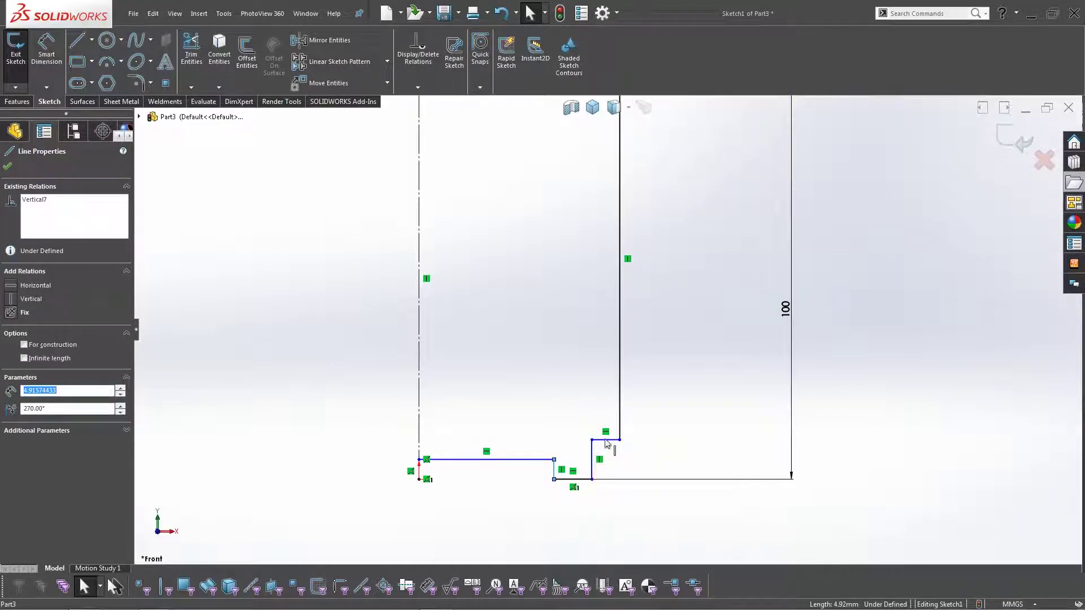
{"action": "left_click_drag", "start_coordinate": [593, 459], "coordinate": [581, 459]}
{"action": "left_click", "coordinate": [614, 521]}
Step: Dimension the step between the outer wall and the foot as 7 mm wide and 7 mm high
{"action": "key", "text": "s"}
{"action": "left_click", "coordinate": [651, 467]}
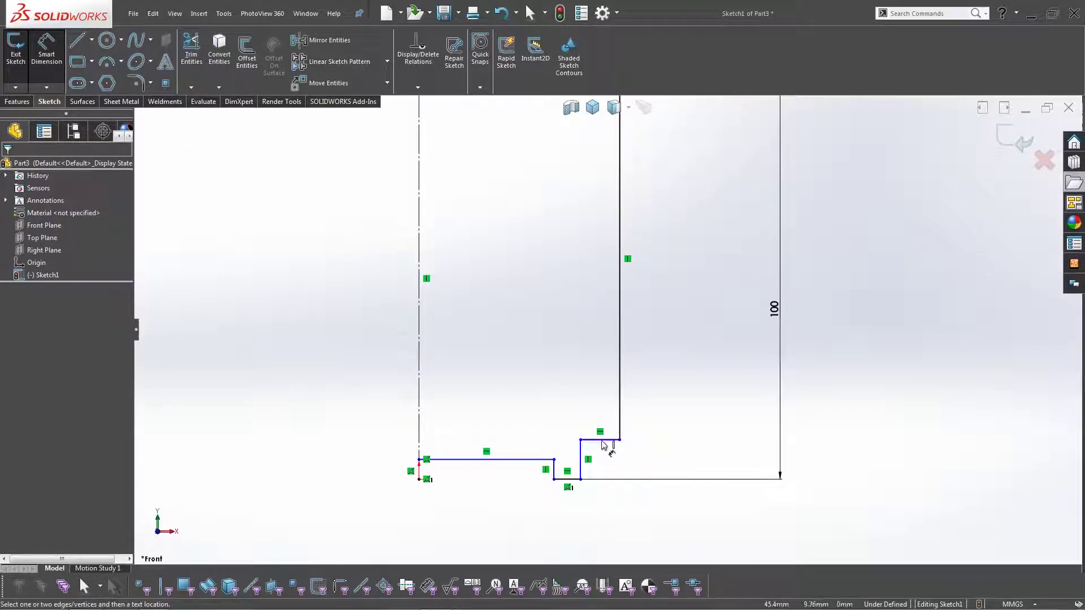
{"action": "left_click", "coordinate": [606, 440]}
{"action": "left_click", "coordinate": [605, 406]}
{"action": "type", "text": "7"}
{"action": "key", "text": "Return"}
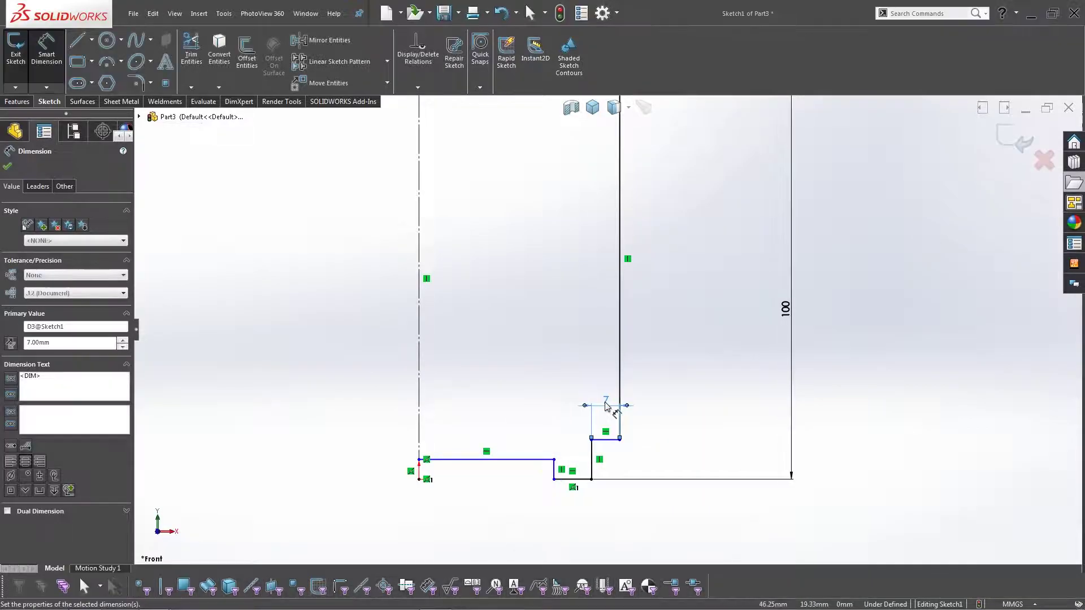
{"action": "left_click", "coordinate": [591, 455]}
{"action": "left_click", "coordinate": [653, 466]}
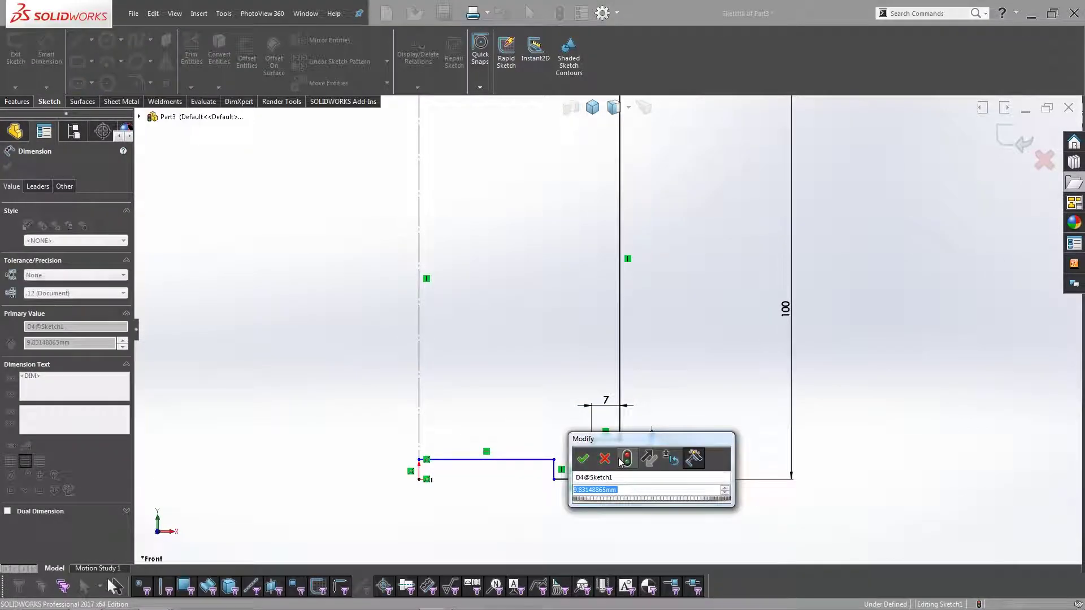
{"action": "type", "text": "7"}
{"action": "key", "text": "Return"}
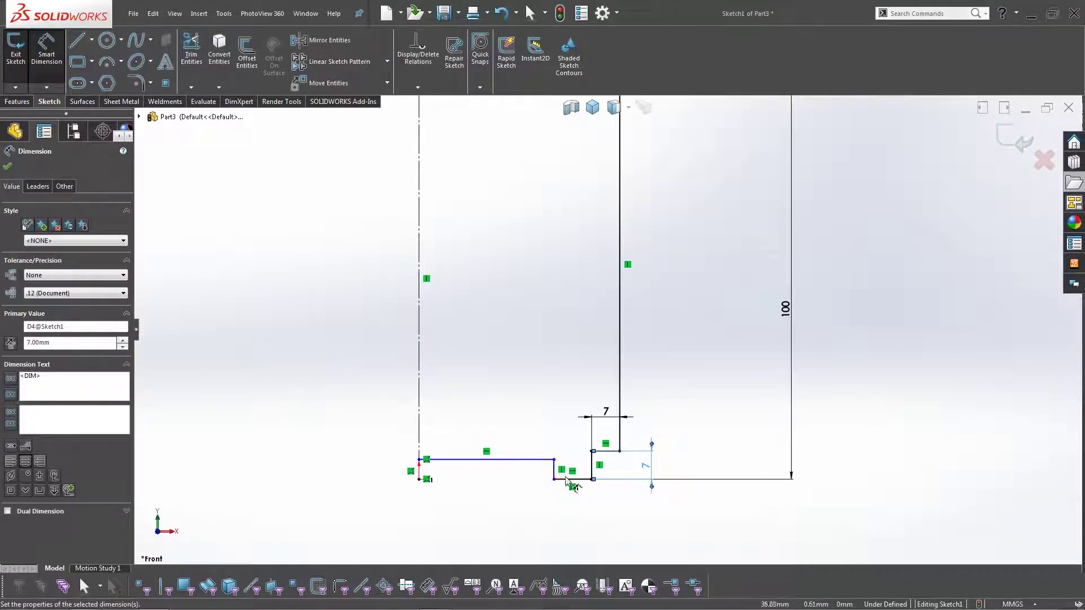
Step: Dimension the width of the foot's bottom line as 8 mm
{"action": "left_click", "coordinate": [567, 480]}
{"action": "left_click", "coordinate": [570, 522]}
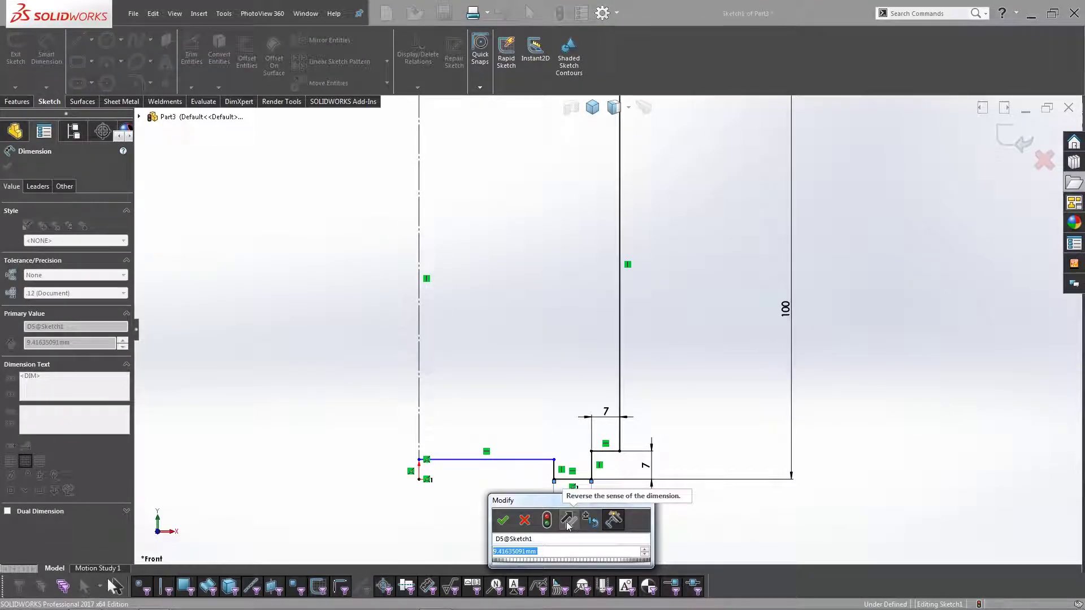
{"action": "type", "text": "8"}
{"action": "key", "text": "Return"}
{"action": "key", "text": "Escape"}
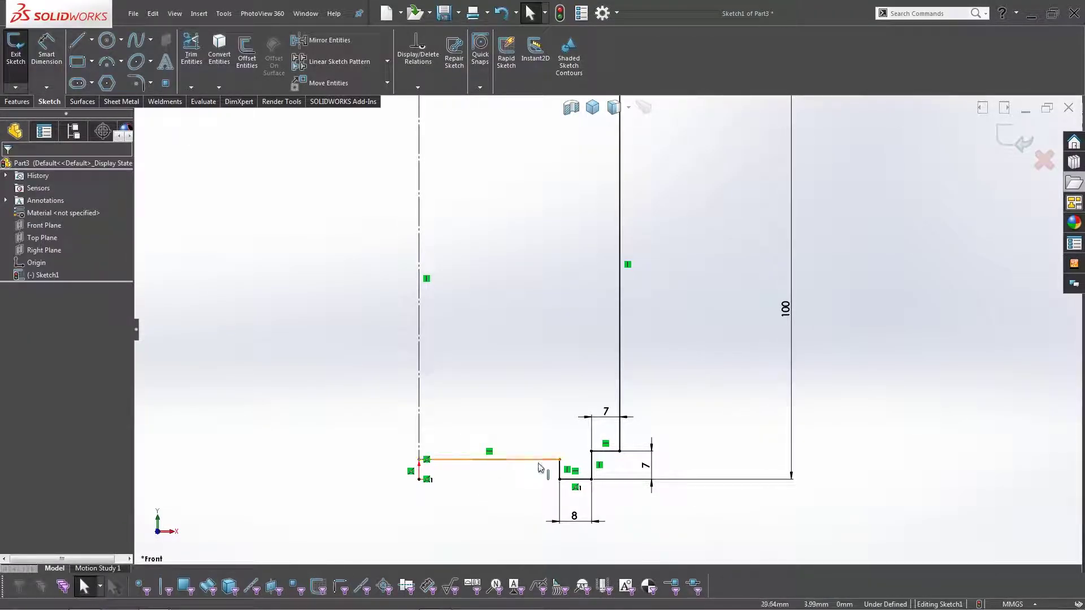
{"action": "key", "text": "s"}
{"action": "left_click", "coordinate": [600, 467]}
{"action": "left_click", "coordinate": [550, 460]}
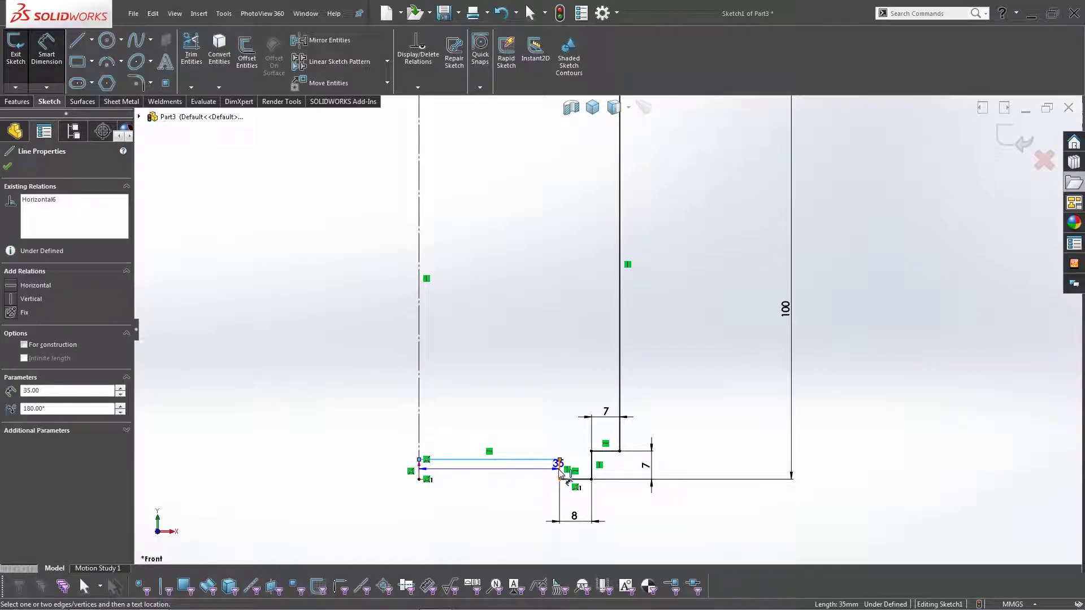
{"action": "key", "text": "Escape"}
Step: Dimension the short vertical line on the foot's inner side as 4 mm
{"action": "key", "text": "s"}
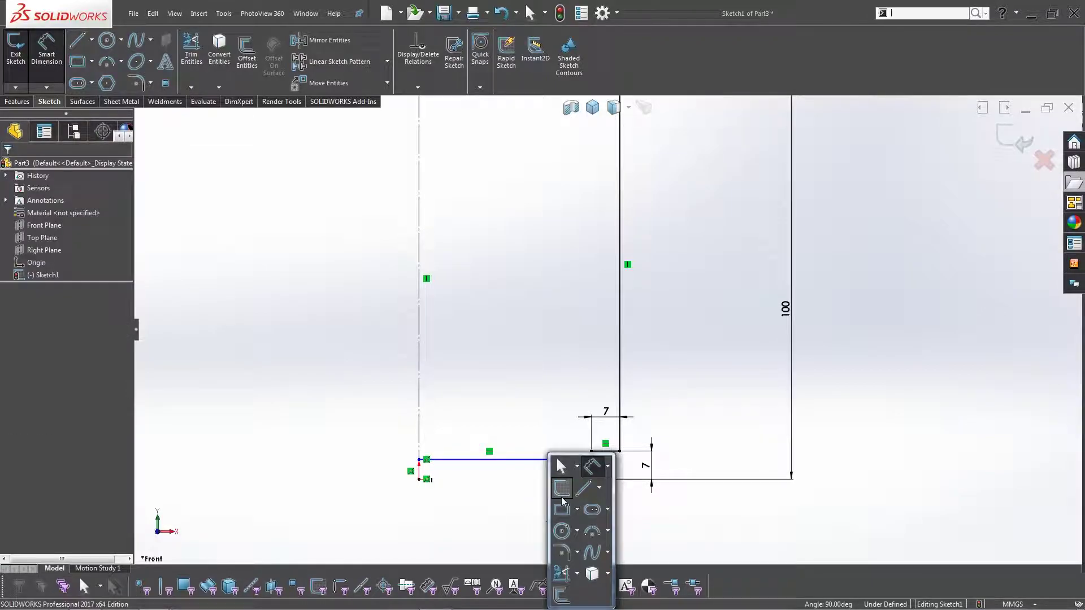
{"action": "left_click", "coordinate": [590, 467]}
{"action": "key", "text": "s"}
{"action": "left_click", "coordinate": [617, 468]}
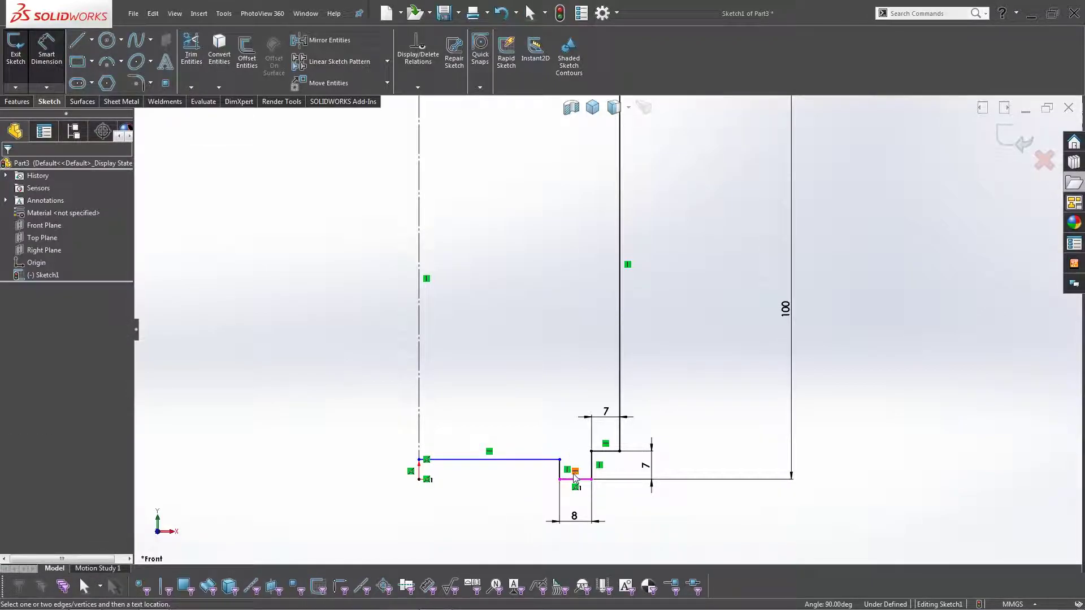
{"action": "left_click", "coordinate": [559, 472]}
{"action": "left_click", "coordinate": [520, 478]}
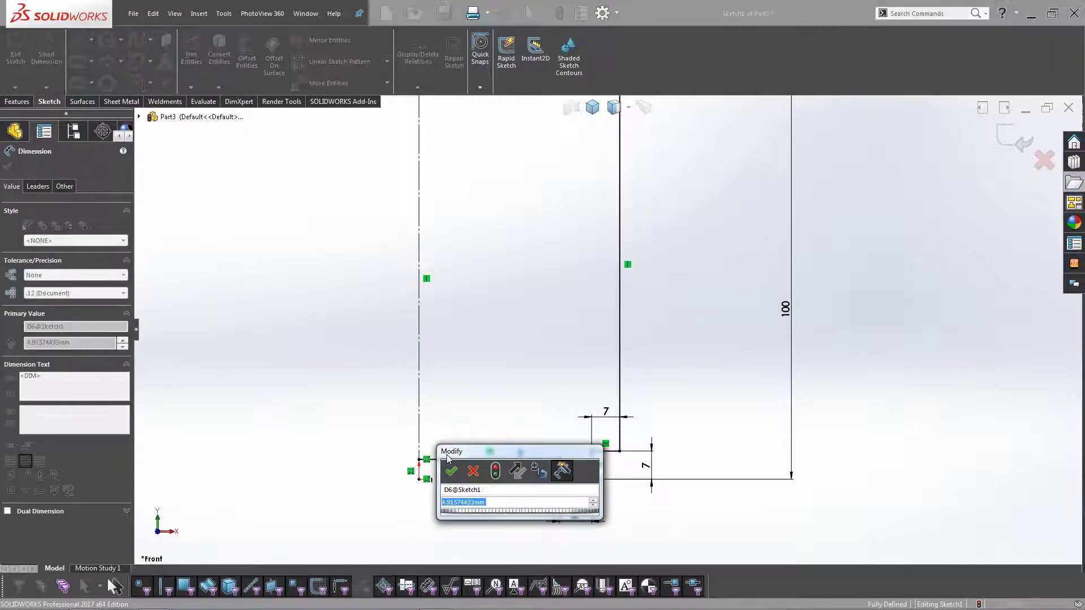
{"action": "type", "text": "4"}
{"action": "key", "text": "Return"}
{"action": "key", "text": "Escape"}
{"action": "scroll", "coordinate": [601, 332], "scroll_direction": "up", "scroll_amount": 5}
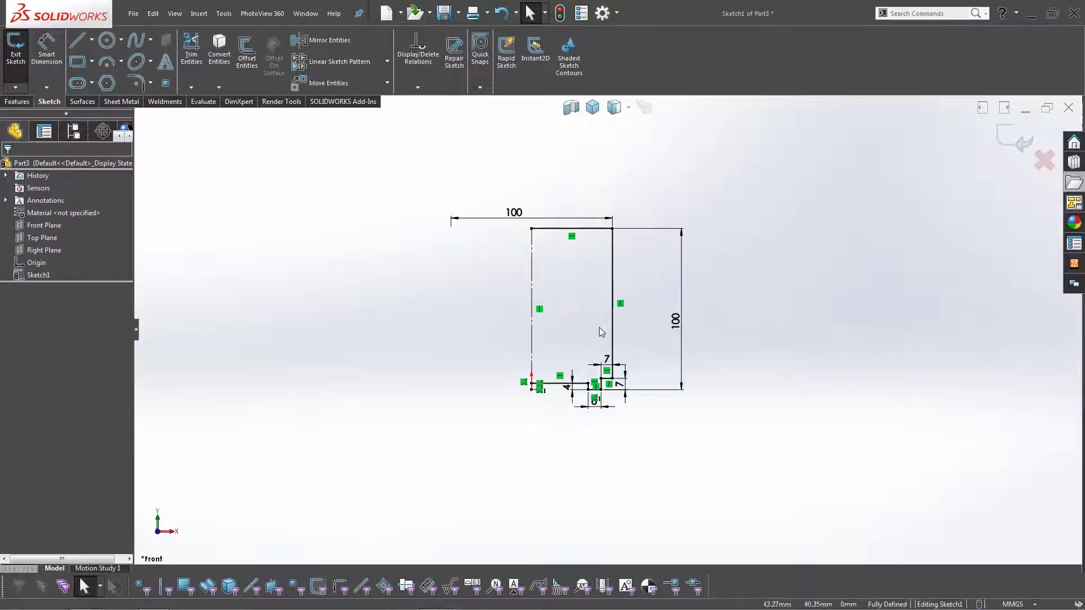
{"action": "scroll", "coordinate": [609, 311], "scroll_direction": "down", "scroll_amount": 3}
{"action": "scroll", "coordinate": [603, 316], "scroll_direction": "up", "scroll_amount": 1}
{"action": "scroll", "coordinate": [543, 184], "scroll_direction": "down", "scroll_amount": 1}
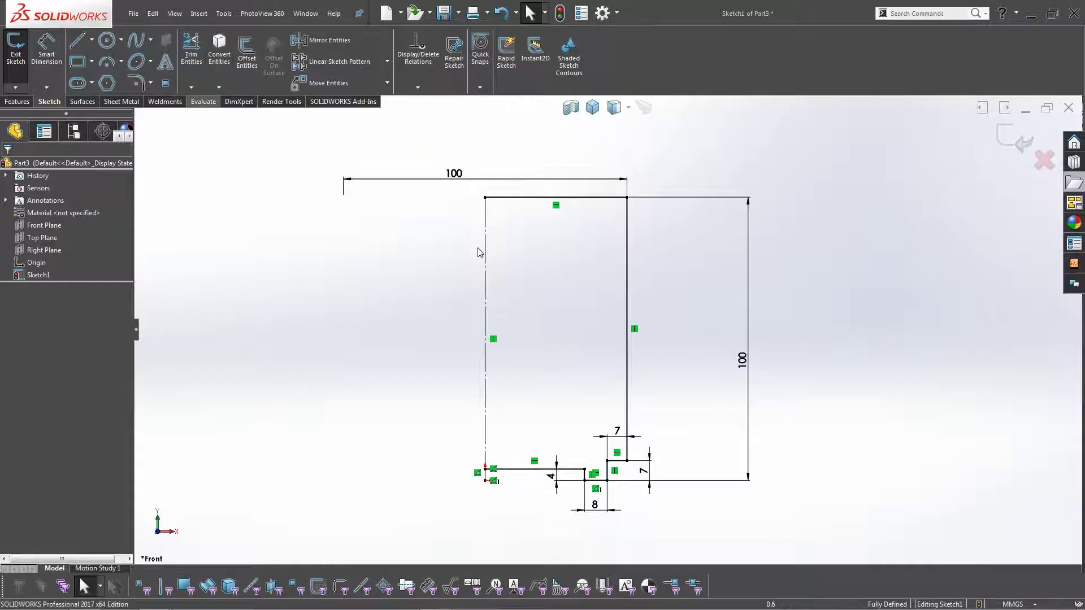
Step: Start a Revolved Boss/Base from the profile about the vertical axis line, declining automatic closing of the sketch
{"action": "left_click", "coordinate": [17, 102]}
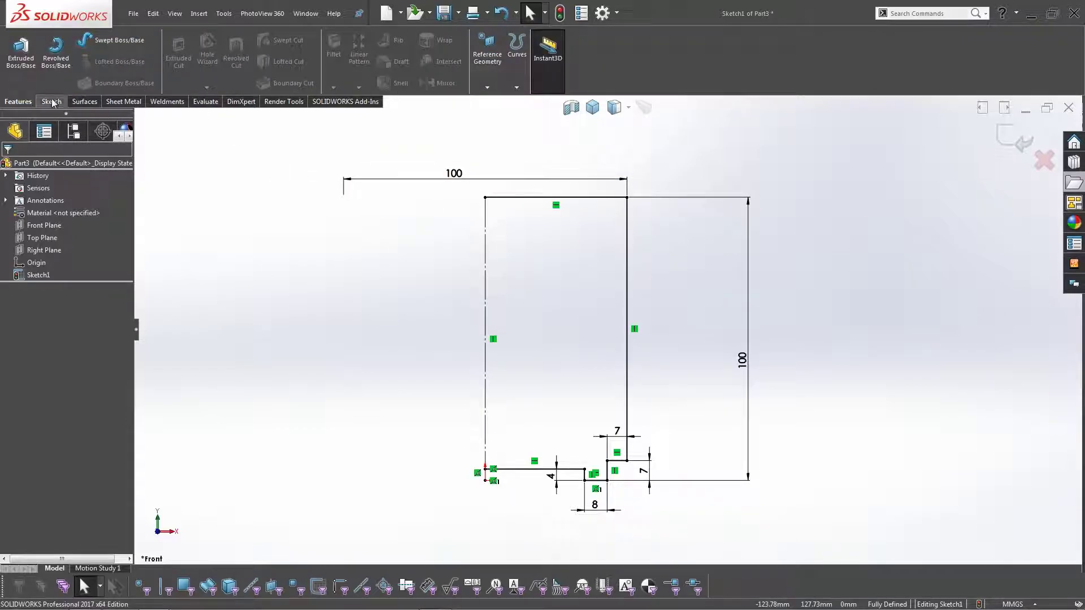
{"action": "left_click", "coordinate": [59, 68]}
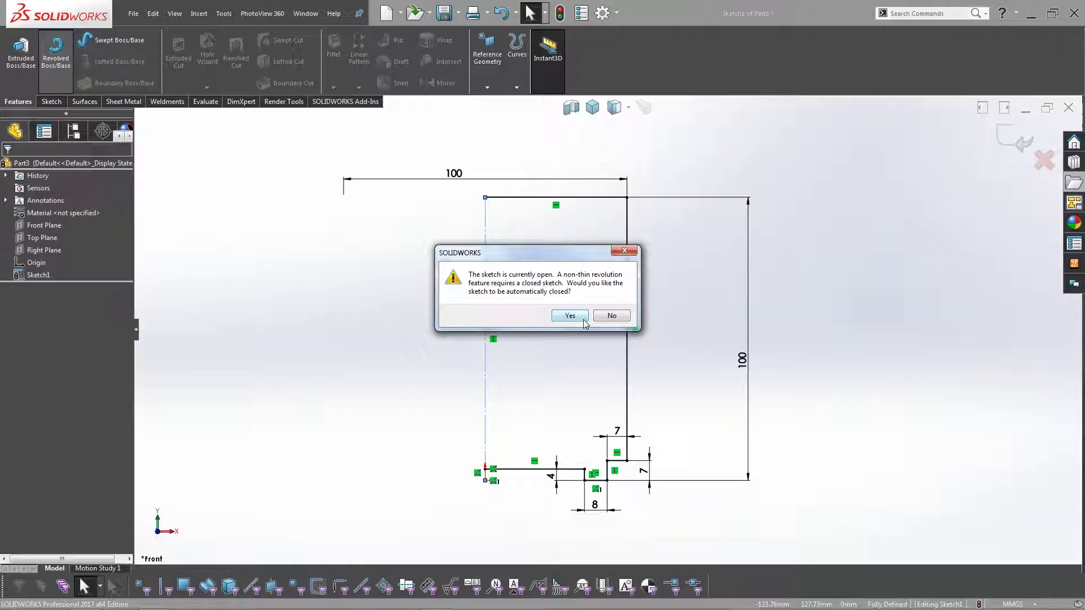
{"action": "left_click", "coordinate": [611, 315]}
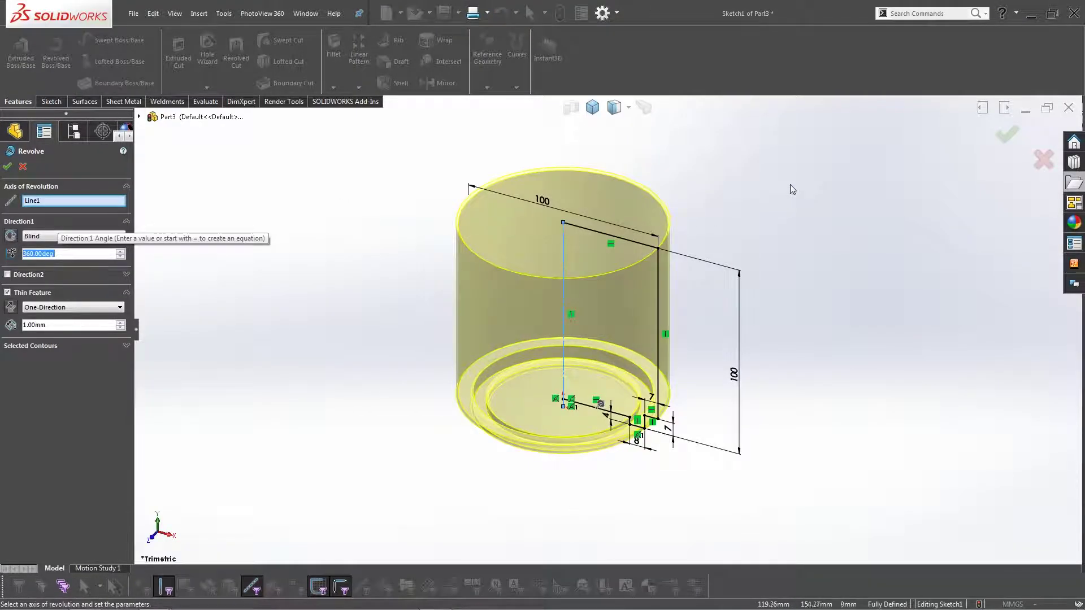
{"action": "mouse_move", "coordinate": [742, 275]}
{"action": "middle_mouse_down"}
{"action": "mouse_move", "coordinate": [753, 189]}
{"action": "mouse_move", "coordinate": [729, 218]}
{"action": "mouse_move", "coordinate": [727, 182]}
{"action": "mouse_move", "coordinate": [729, 213]}
{"action": "mouse_move", "coordinate": [740, 205]}
{"action": "middle_mouse_up"}
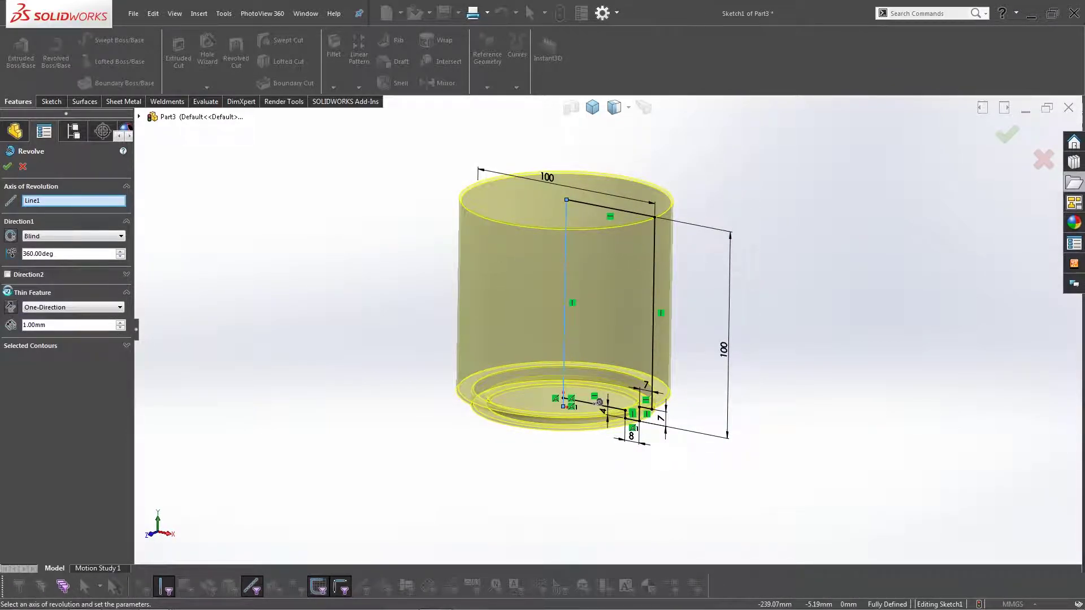
Step: Turn off the thin feature, have the sketch closed automatically, and complete the 360° solid revolve
{"action": "left_click", "coordinate": [7, 292]}
{"action": "left_click", "coordinate": [570, 316]}
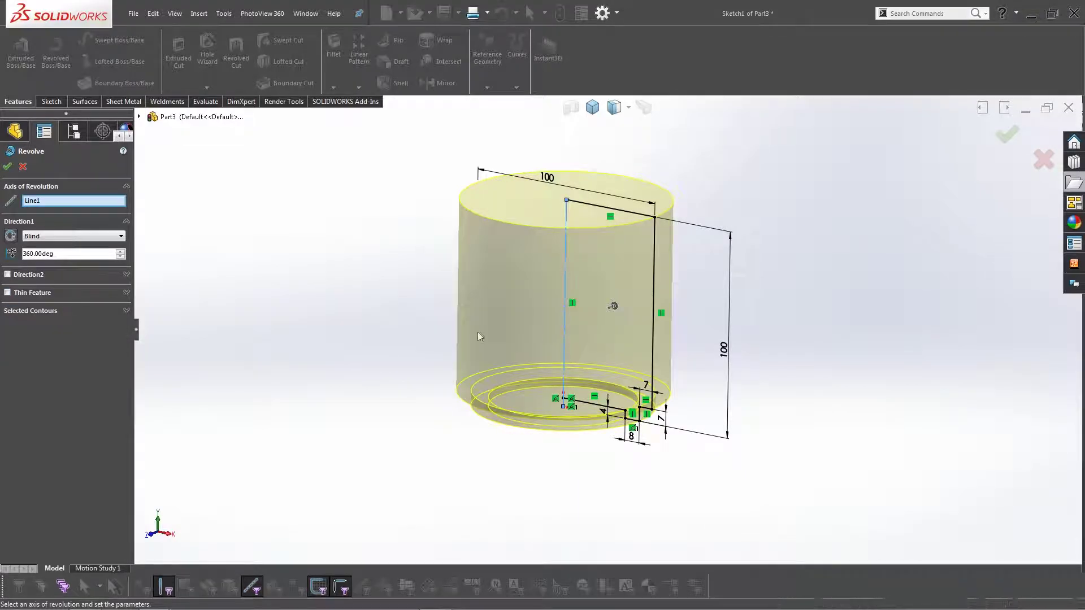
{"action": "mouse_move", "coordinate": [347, 310]}
{"action": "middle_mouse_down"}
{"action": "mouse_move", "coordinate": [368, 298]}
{"action": "mouse_move", "coordinate": [390, 190]}
{"action": "mouse_move", "coordinate": [341, 315]}
{"action": "middle_mouse_up"}
{"action": "right_click", "coordinate": [341, 315]}
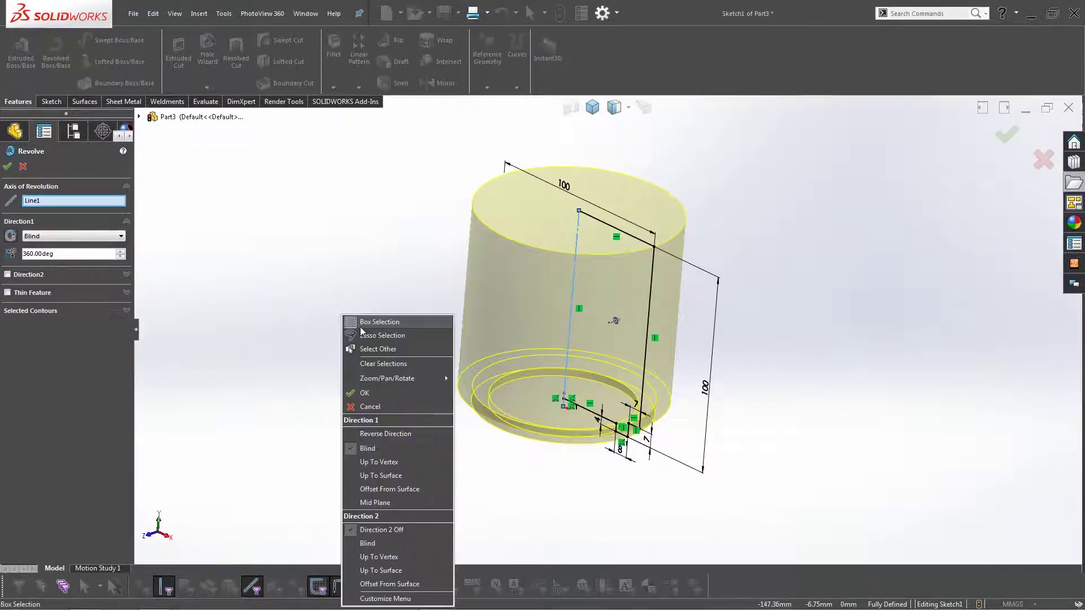
{"action": "left_click", "coordinate": [374, 396]}
{"action": "mouse_move", "coordinate": [399, 358]}
{"action": "middle_mouse_down"}
{"action": "mouse_move", "coordinate": [416, 216]}
{"action": "mouse_move", "coordinate": [416, 330]}
{"action": "mouse_move", "coordinate": [402, 226]}
{"action": "mouse_move", "coordinate": [388, 358]}
{"action": "mouse_move", "coordinate": [403, 258]}
{"action": "middle_mouse_up"}
{"action": "left_click", "coordinate": [416, 330]}
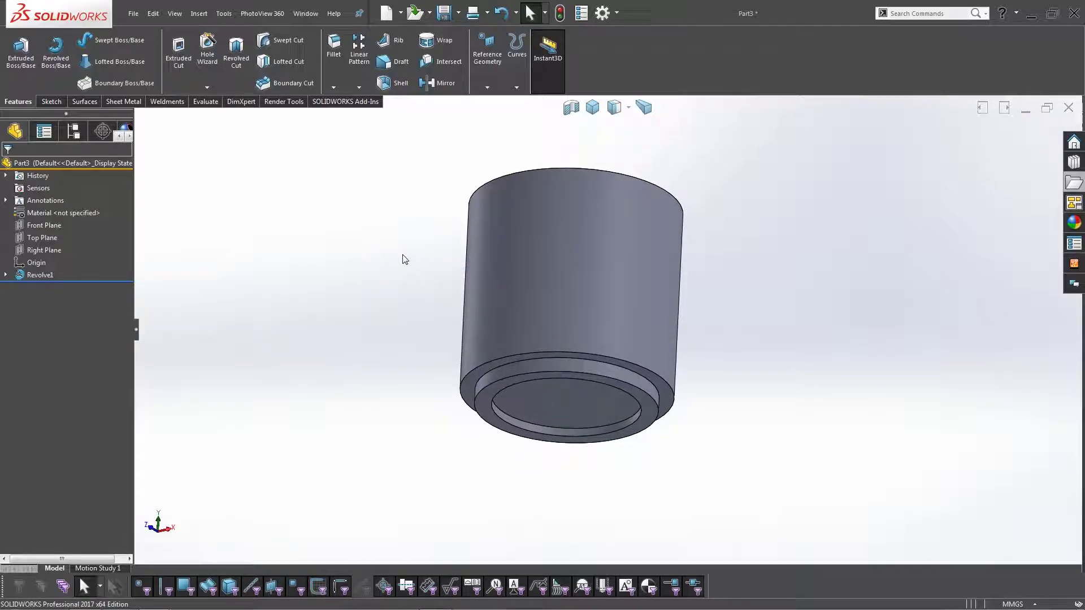
{"action": "middle_click_drag", "start_coordinate": [432, 370], "coordinate": [472, 480]}
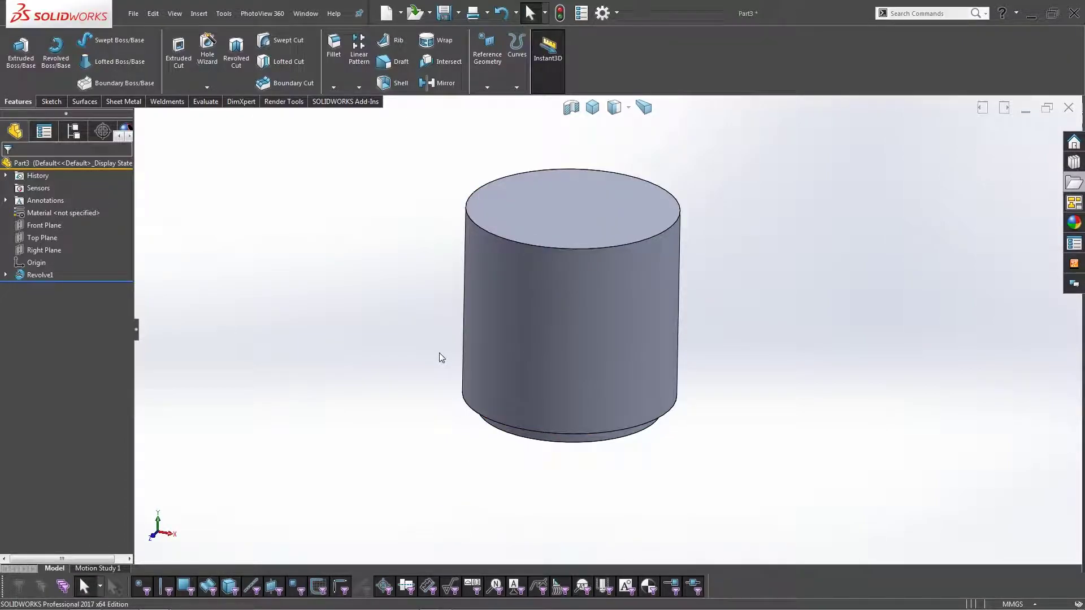
Step: Start a new sketch on the Front Plane with the mug body seen from the front
{"action": "key", "text": "ctrl+1"}
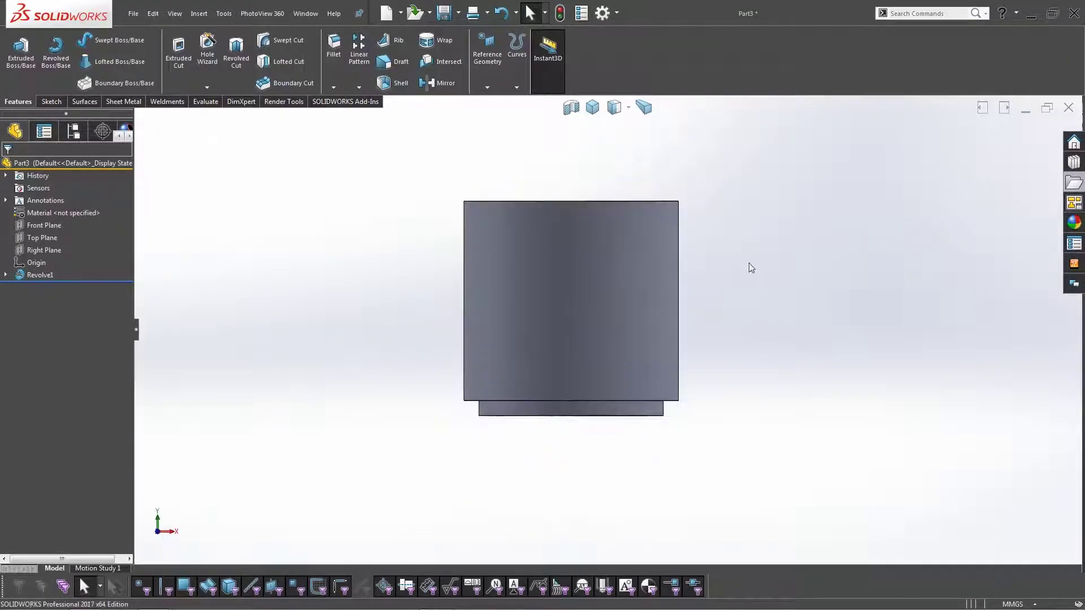
{"action": "scroll", "coordinate": [667, 273], "scroll_direction": "down", "scroll_amount": 2}
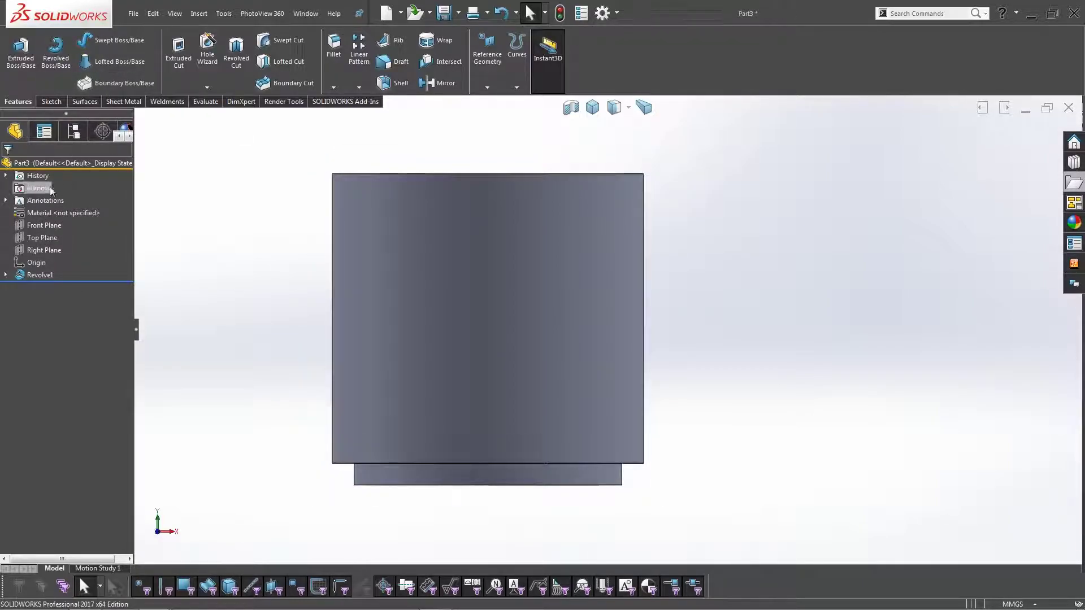
{"action": "left_click", "coordinate": [38, 224]}
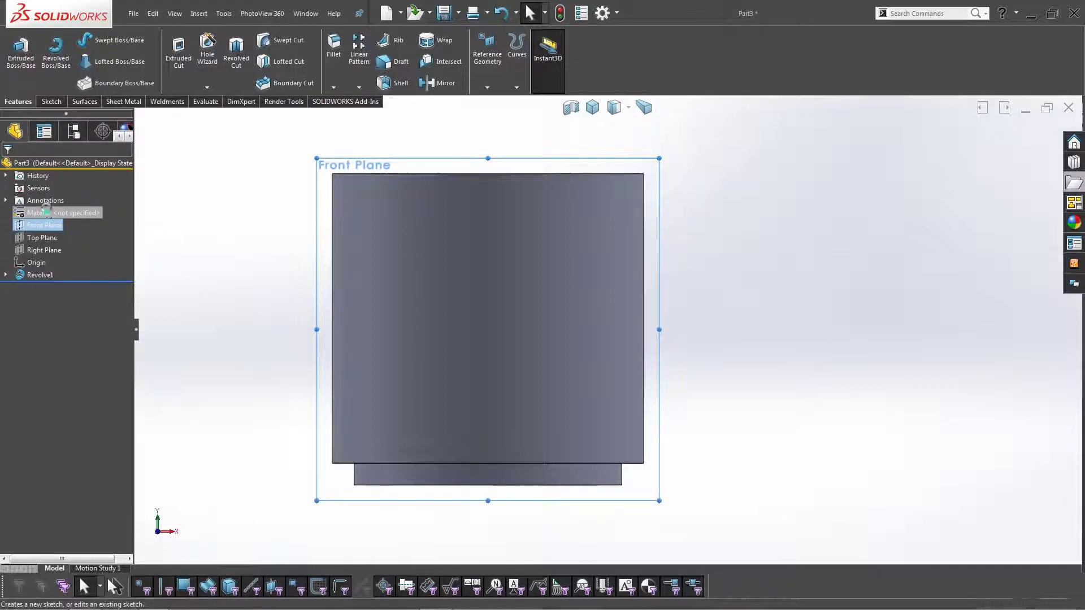
{"action": "left_click", "coordinate": [48, 212]}
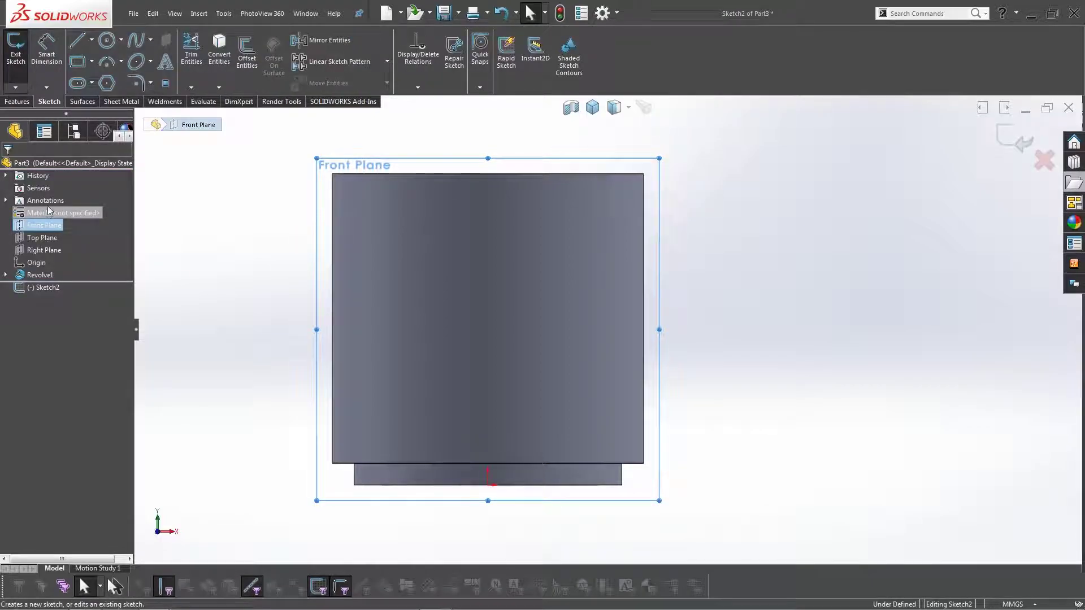
Step: Sketch a three-point arc bulging outward from the upper part of the mug's right edge, with a radius of about 24 mm
{"action": "left_click", "coordinate": [104, 63]}
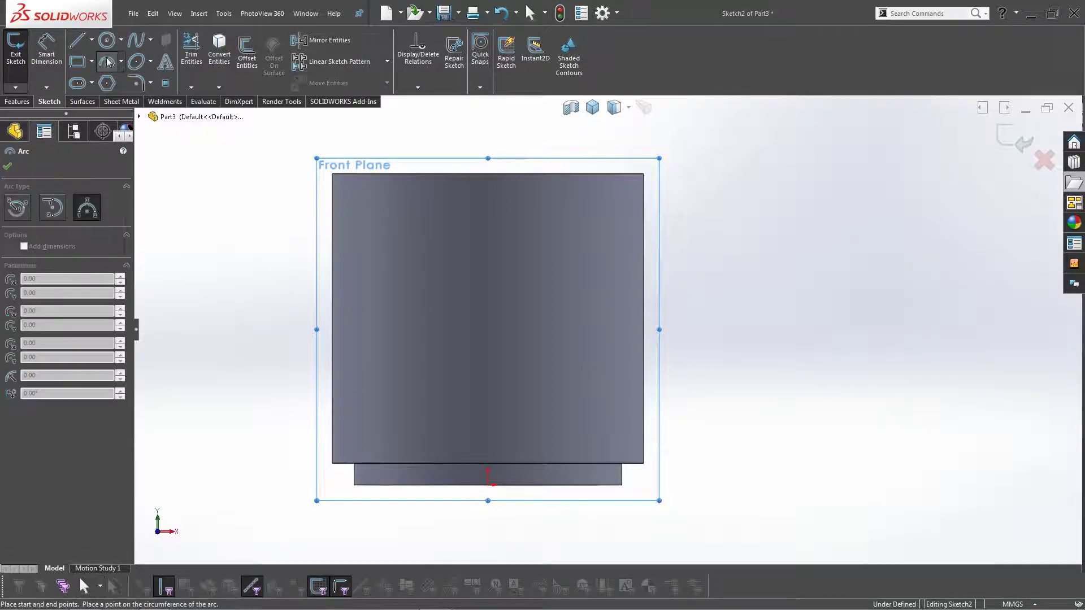
{"action": "left_click", "coordinate": [645, 209]}
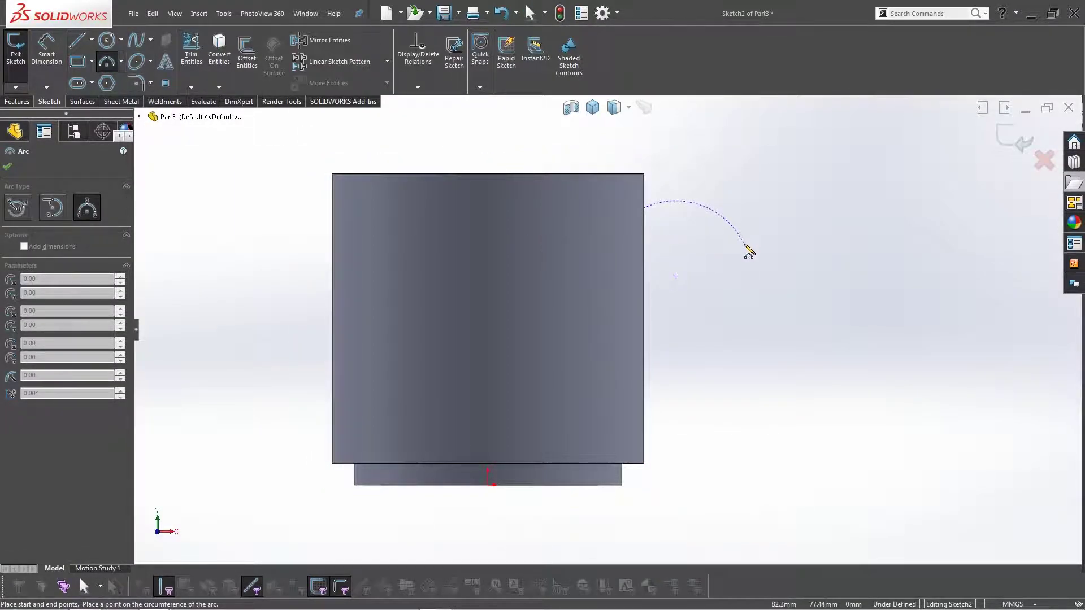
{"action": "left_click", "coordinate": [744, 244]}
{"action": "left_click", "coordinate": [723, 219]}
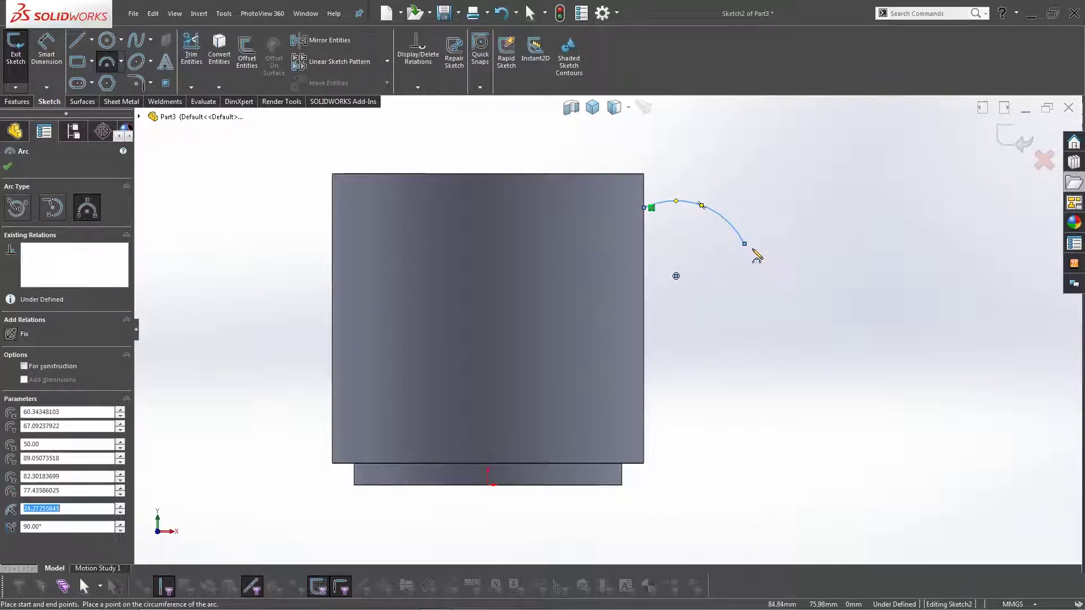
Step: Sketch a second three-point arc from the first arc's outer end back down to the lower part of the mug's right edge
{"action": "left_click", "coordinate": [745, 244]}
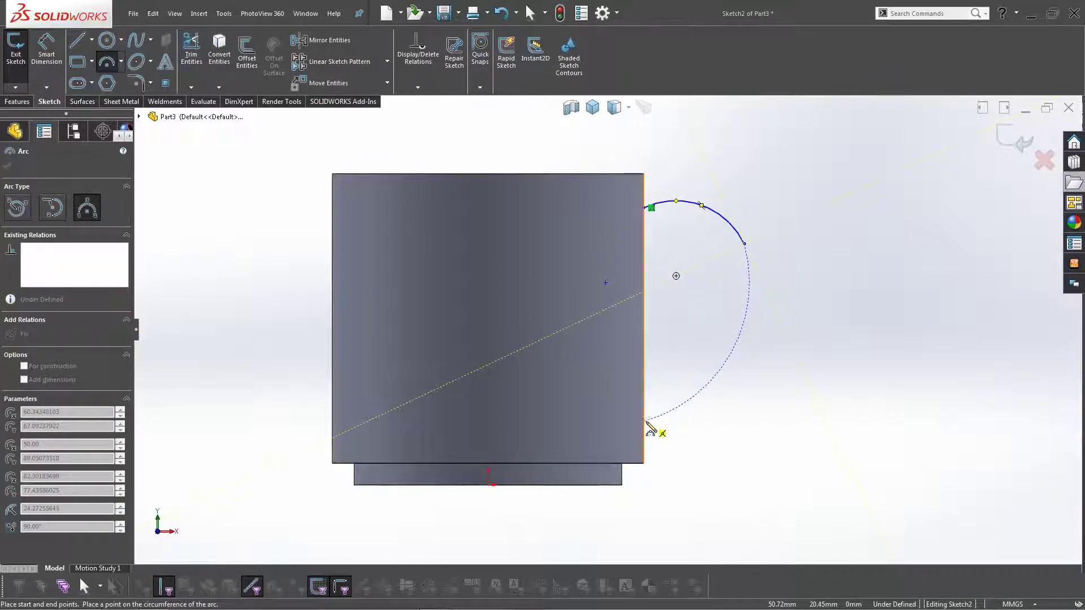
{"action": "left_click", "coordinate": [647, 423]}
{"action": "left_click", "coordinate": [700, 373]}
{"action": "key", "text": "Escape"}
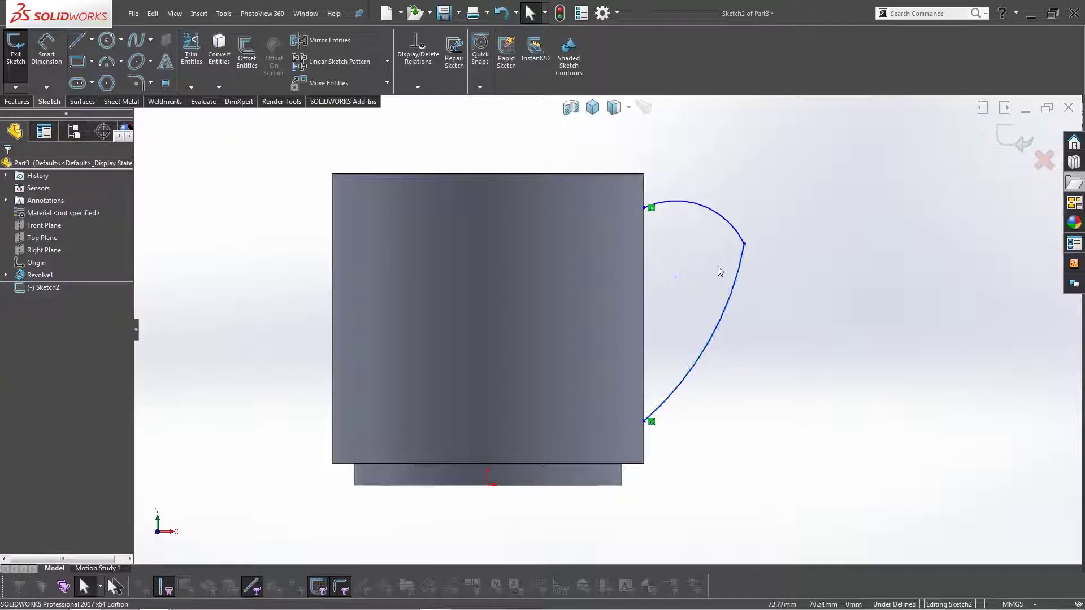
Step: Make the two handle arcs tangent to each other
{"action": "left_click", "coordinate": [732, 286]}
{"action": "left_click", "coordinate": [746, 242], "text": "ctrl"}
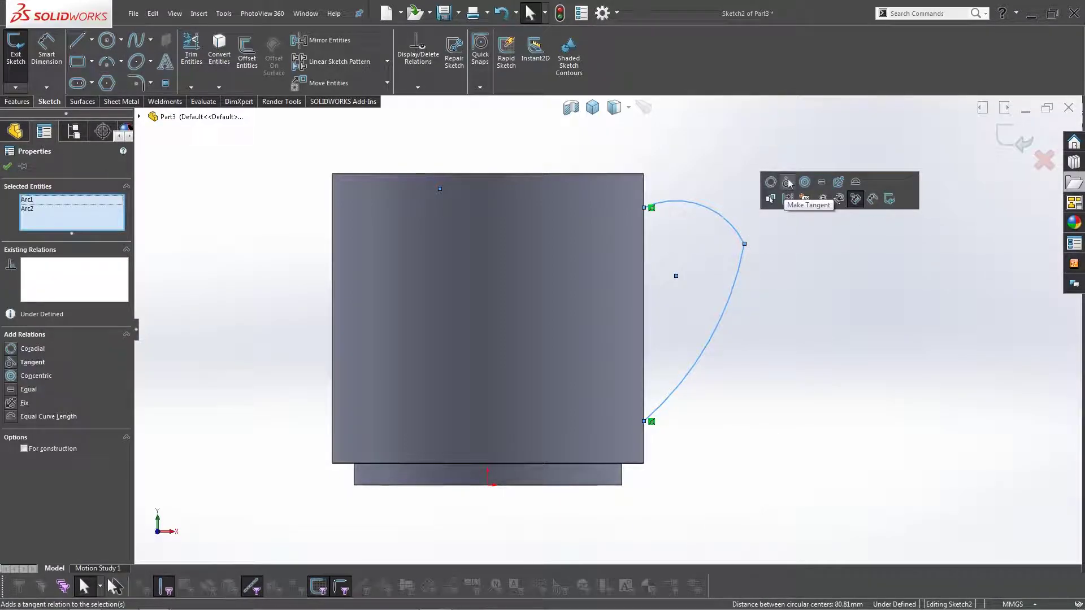
{"action": "left_click", "coordinate": [788, 183]}
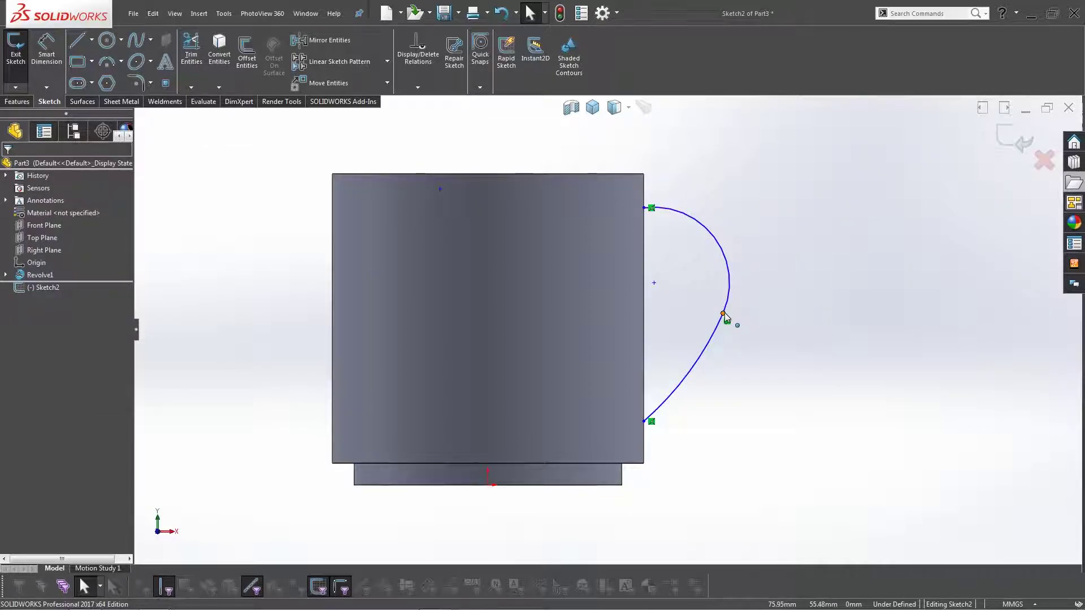
Step: Reshape the handle by moving the arcs' junction upward and the upper arc's wall endpoint slightly down the mug's edge
{"action": "left_click_drag", "start_coordinate": [724, 315], "coordinate": [734, 265]}
{"action": "left_click", "coordinate": [680, 271]}
{"action": "mouse_move", "coordinate": [645, 208]}
{"action": "left_mouse_down"}
{"action": "mouse_move", "coordinate": [646, 192]}
{"action": "mouse_move", "coordinate": [642, 240]}
{"action": "mouse_move", "coordinate": [645, 213]}
{"action": "left_mouse_up"}
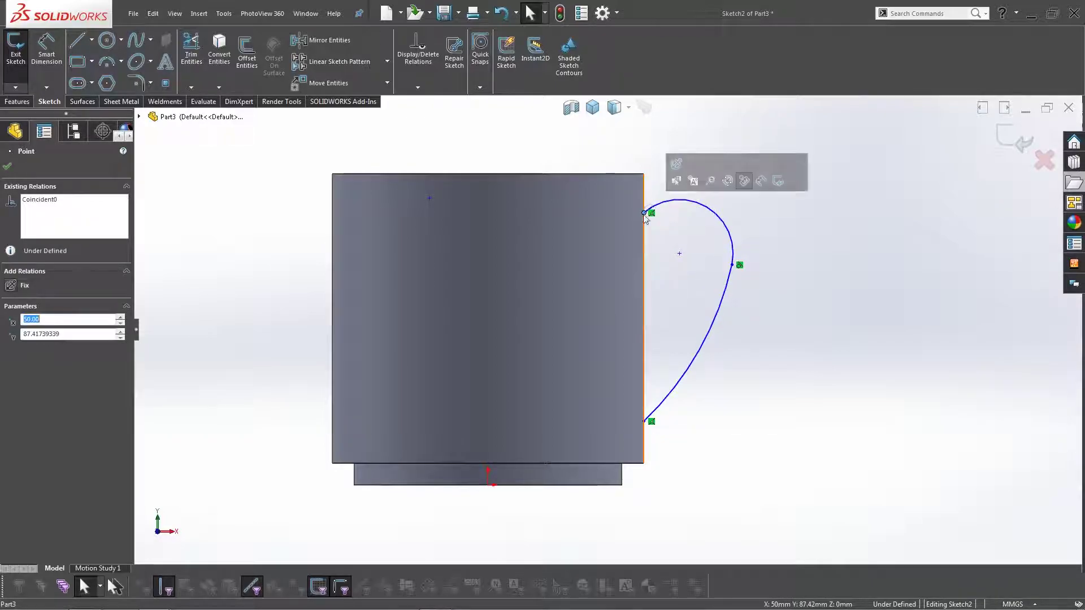
{"action": "left_click", "coordinate": [672, 240]}
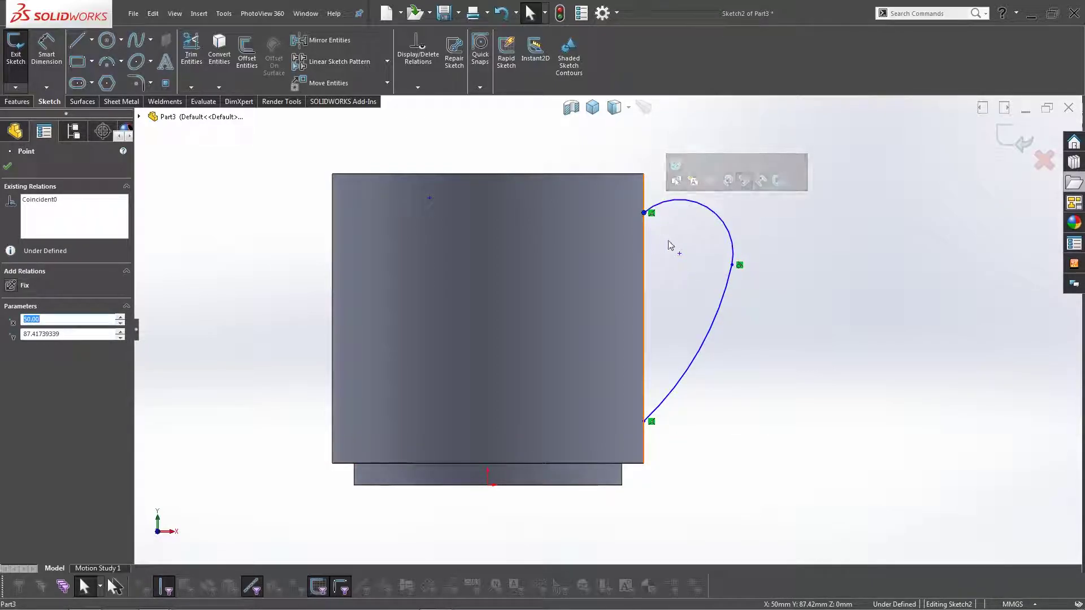
Step: Sketch a centerline from the upper arc's wall endpoint diagonally down into the mug, tangent to the arc
{"action": "left_click", "coordinate": [91, 46]}
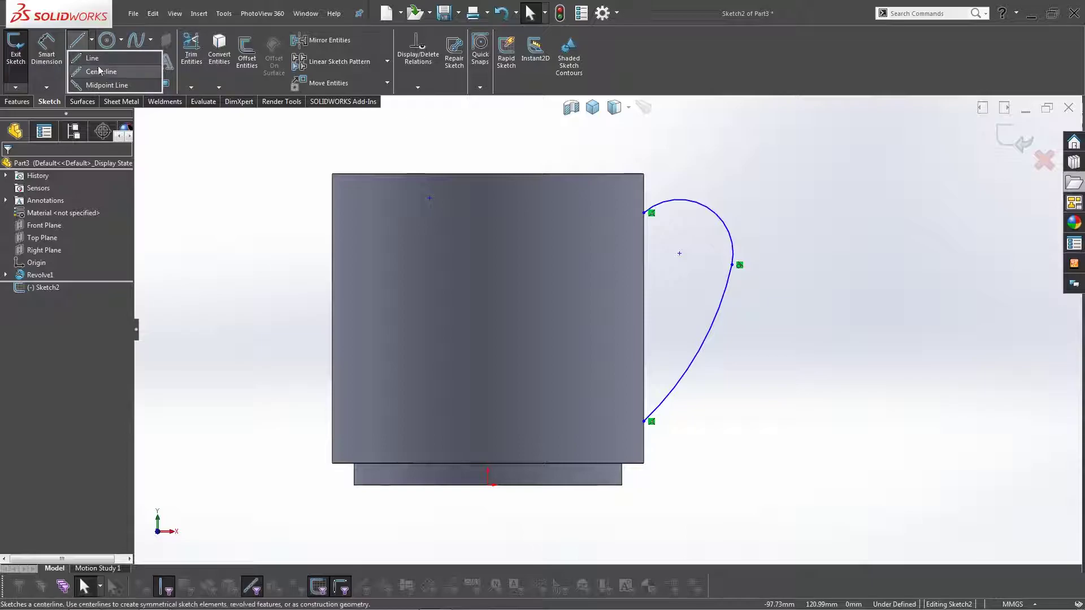
{"action": "left_click", "coordinate": [101, 69]}
{"action": "left_click", "coordinate": [645, 213]}
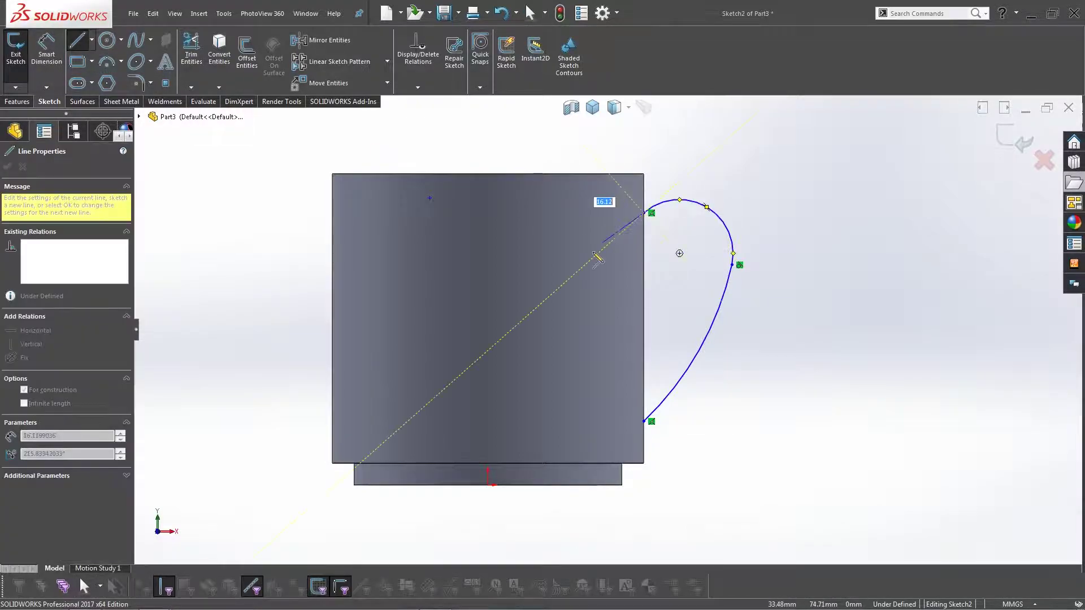
{"action": "double_click", "coordinate": [569, 279]}
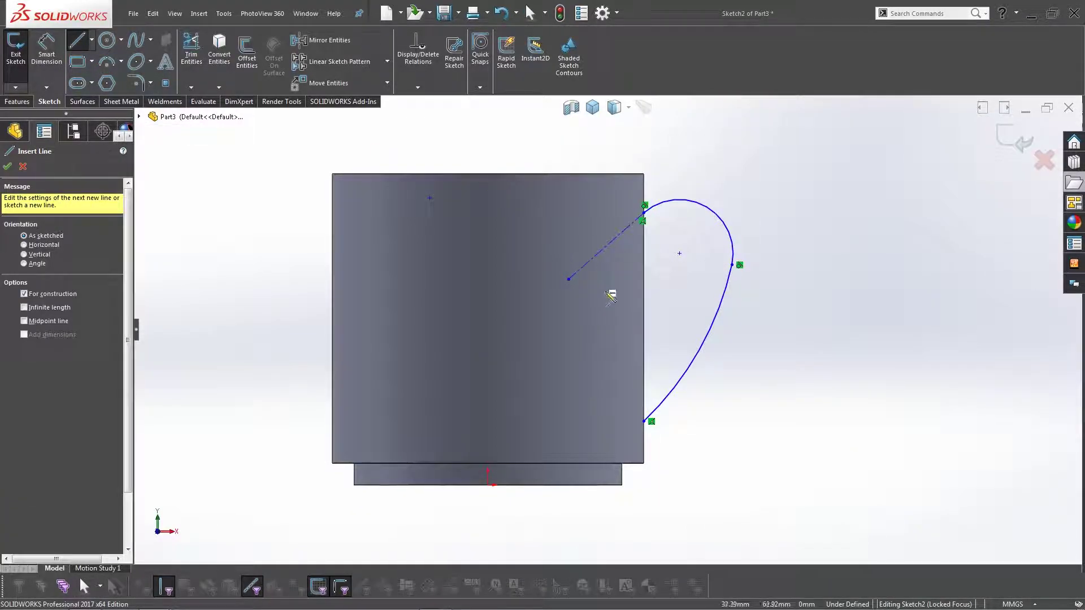
{"action": "left_click", "coordinate": [645, 423]}
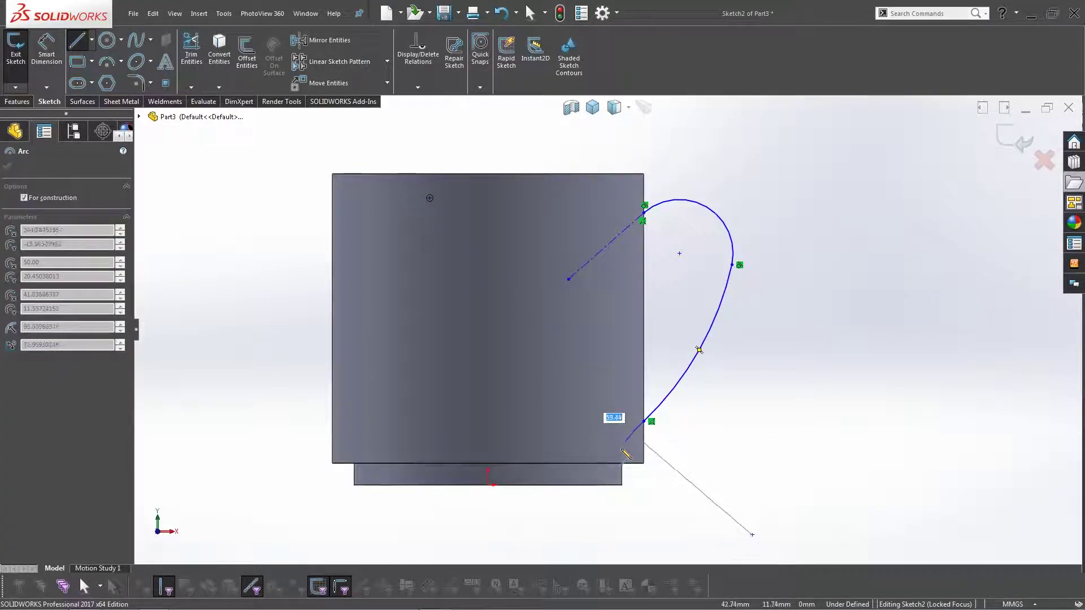
{"action": "key", "text": "Escape"}
{"action": "left_click", "coordinate": [92, 42]}
{"action": "left_click", "coordinate": [104, 73]}
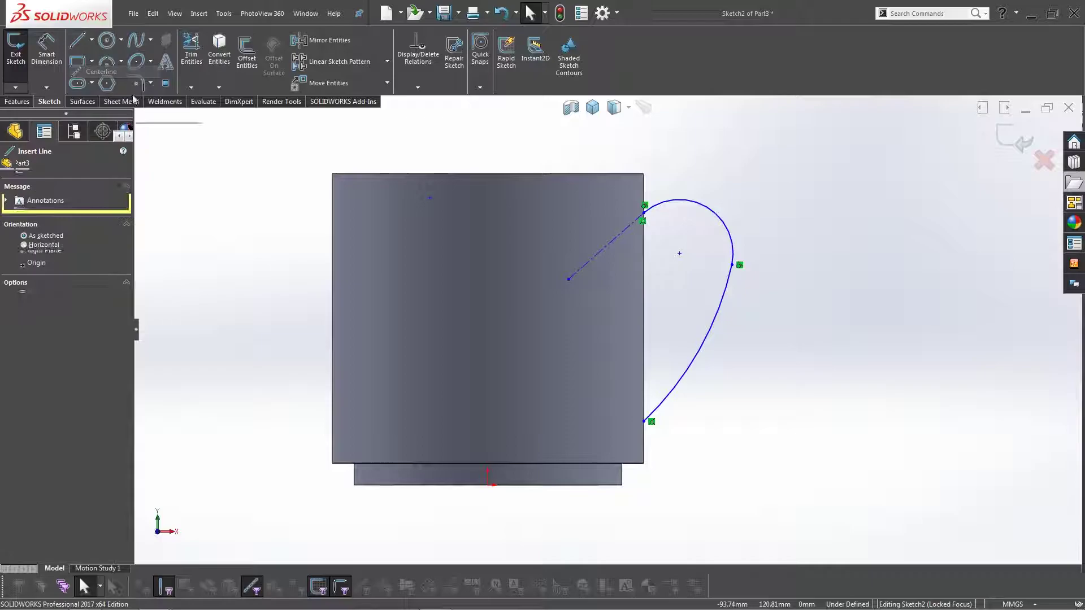
{"action": "mouse_move", "coordinate": [407, 246]}
{"action": "left_mouse_down"}
{"action": "mouse_move", "coordinate": [487, 366]}
{"action": "mouse_move", "coordinate": [399, 299]}
{"action": "left_mouse_up"}
{"action": "key", "text": "Escape"}
{"action": "key", "text": "Escape"}
{"action": "key", "text": "Delete"}
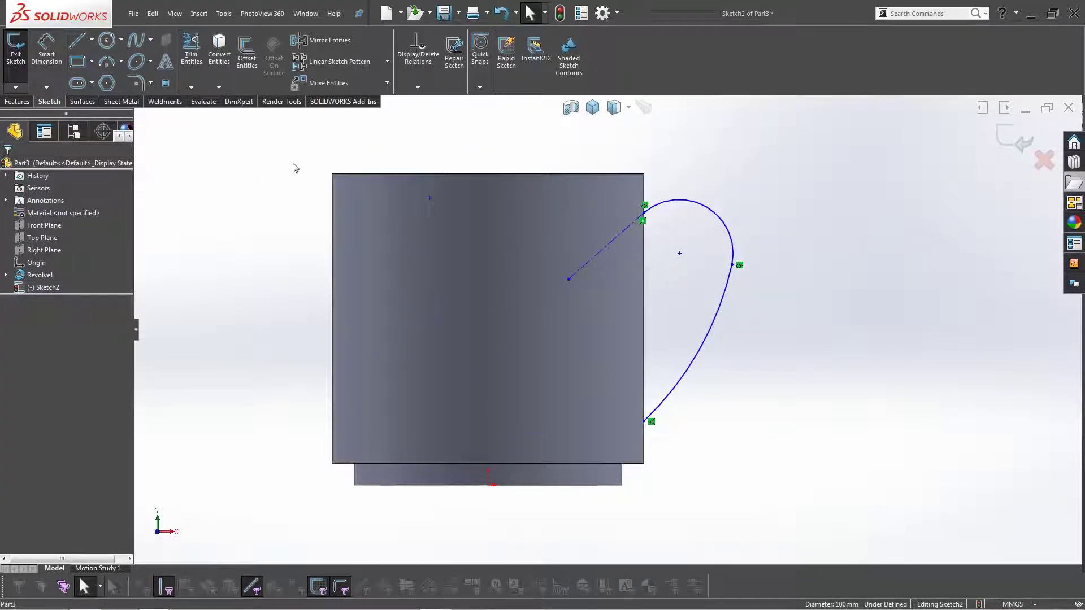
Step: Sketch a centerline about 46 mm long from the lower arc's wall endpoint into the mug body
{"action": "left_click", "coordinate": [92, 41]}
{"action": "left_click", "coordinate": [96, 83]}
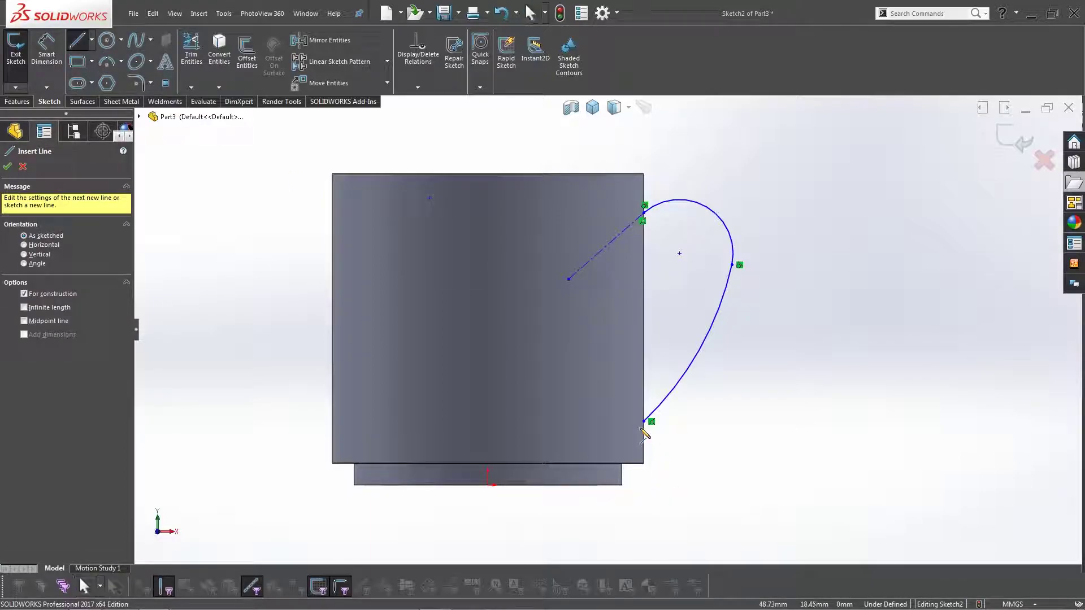
{"action": "left_click", "coordinate": [644, 422]}
{"action": "left_click", "coordinate": [501, 404]}
{"action": "right_click", "coordinate": [493, 388]}
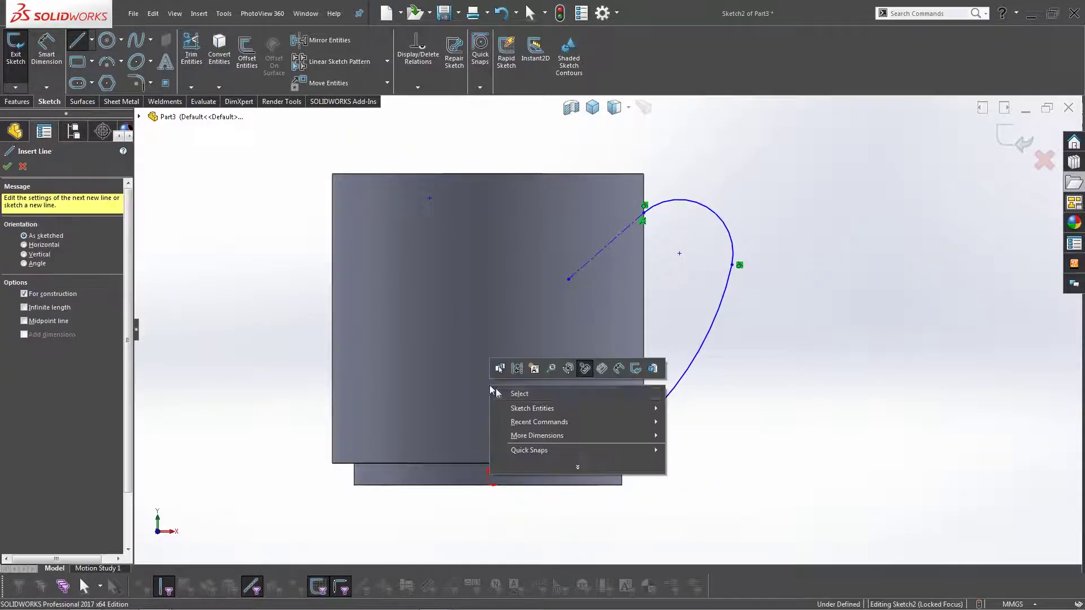
{"action": "left_click", "coordinate": [522, 394]}
Step: Make the lower centerline tangent to the lower handle arc
{"action": "left_click", "coordinate": [636, 420]}
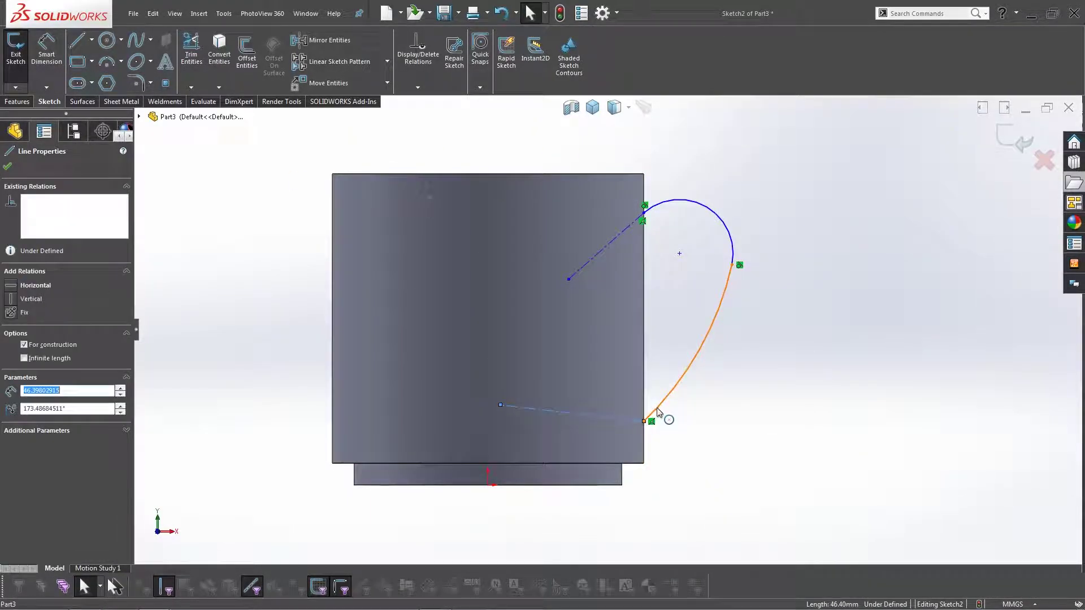
{"action": "left_click", "coordinate": [661, 407], "text": "ctrl"}
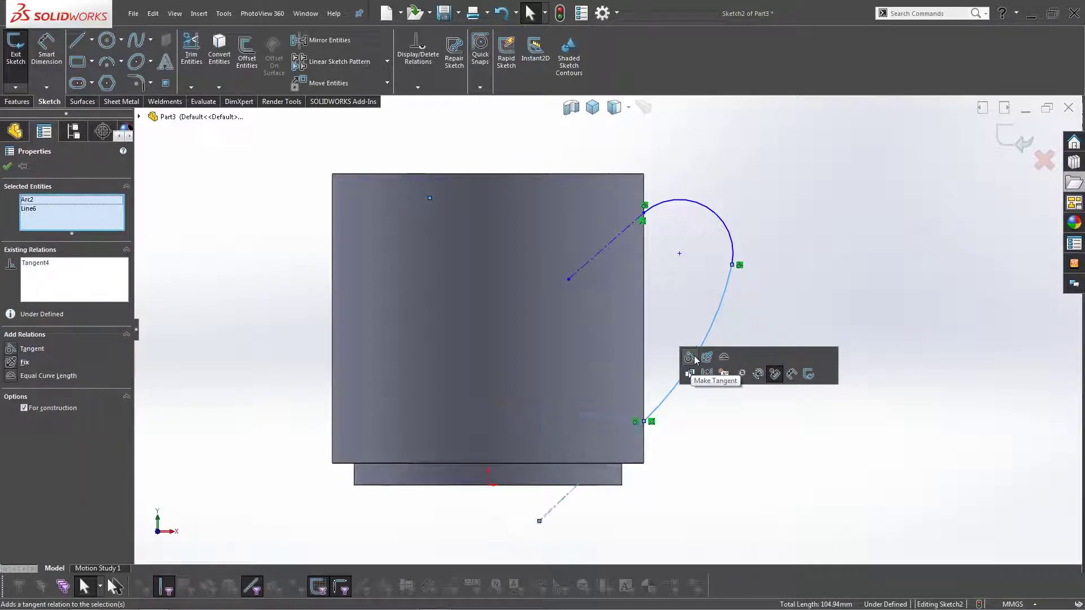
{"action": "left_click", "coordinate": [689, 358]}
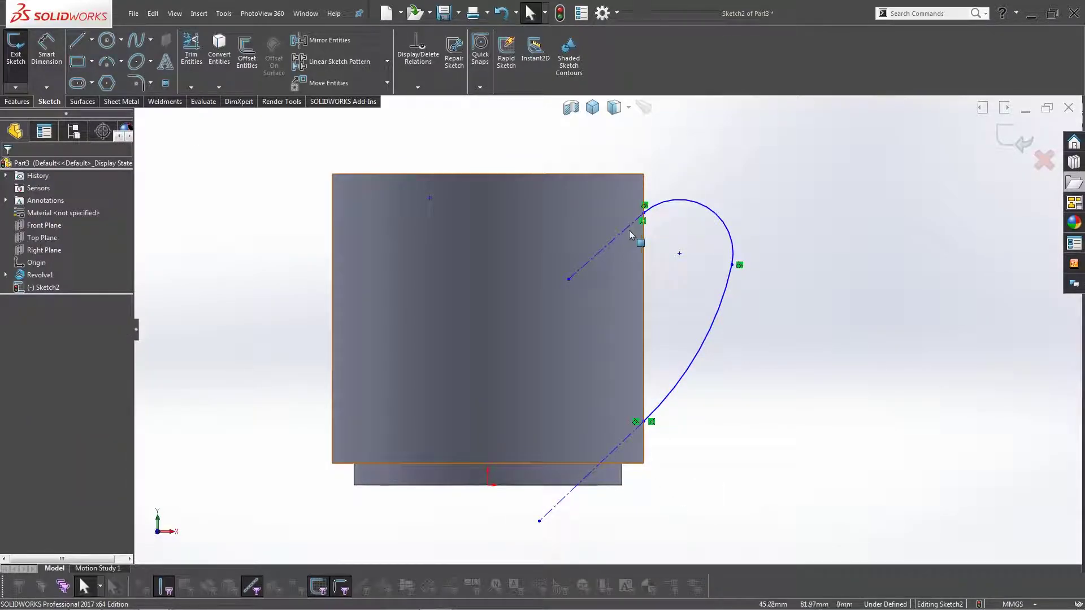
Step: Swing the upper centerline's free end upward to flatten its slope to about 20°
{"action": "scroll", "coordinate": [659, 391], "scroll_direction": "down", "scroll_amount": 1}
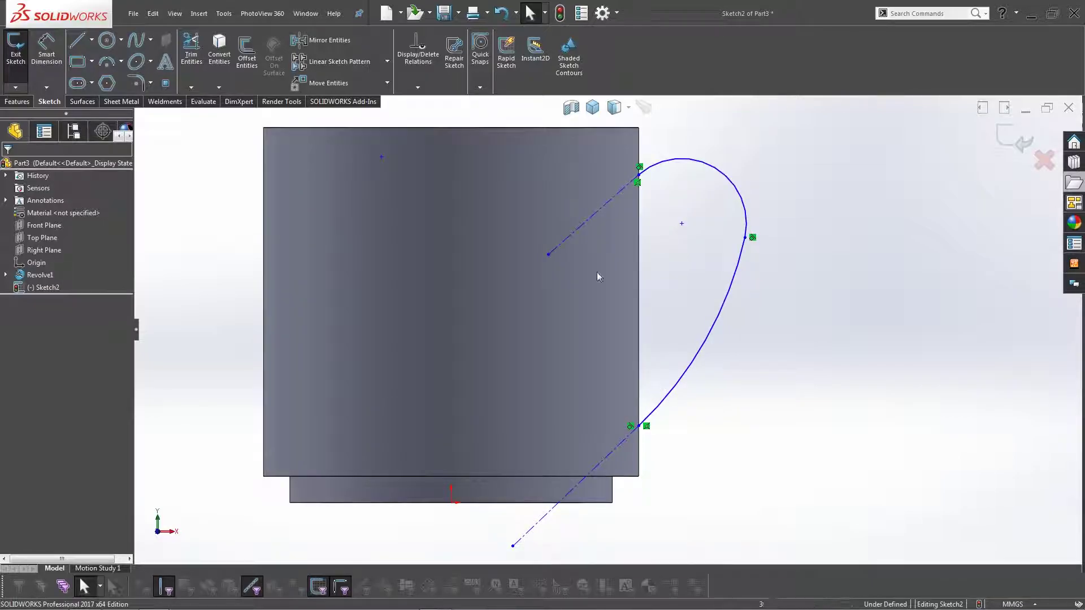
{"action": "mouse_move", "coordinate": [550, 256]}
{"action": "left_mouse_down"}
{"action": "mouse_move", "coordinate": [548, 194]}
{"action": "mouse_move", "coordinate": [621, 196]}
{"action": "mouse_move", "coordinate": [614, 185]}
{"action": "mouse_move", "coordinate": [576, 188]}
{"action": "mouse_move", "coordinate": [571, 210]}
{"action": "mouse_move", "coordinate": [561, 205]}
{"action": "left_mouse_up"}
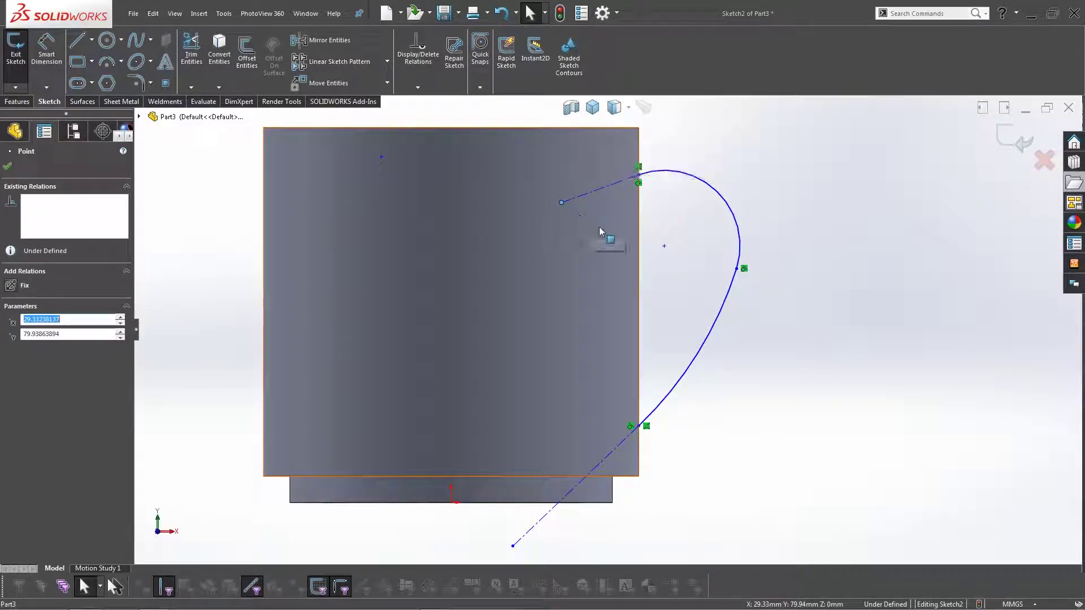
{"action": "key", "text": "s"}
{"action": "left_click", "coordinate": [648, 242]}
{"action": "left_click", "coordinate": [608, 186]}
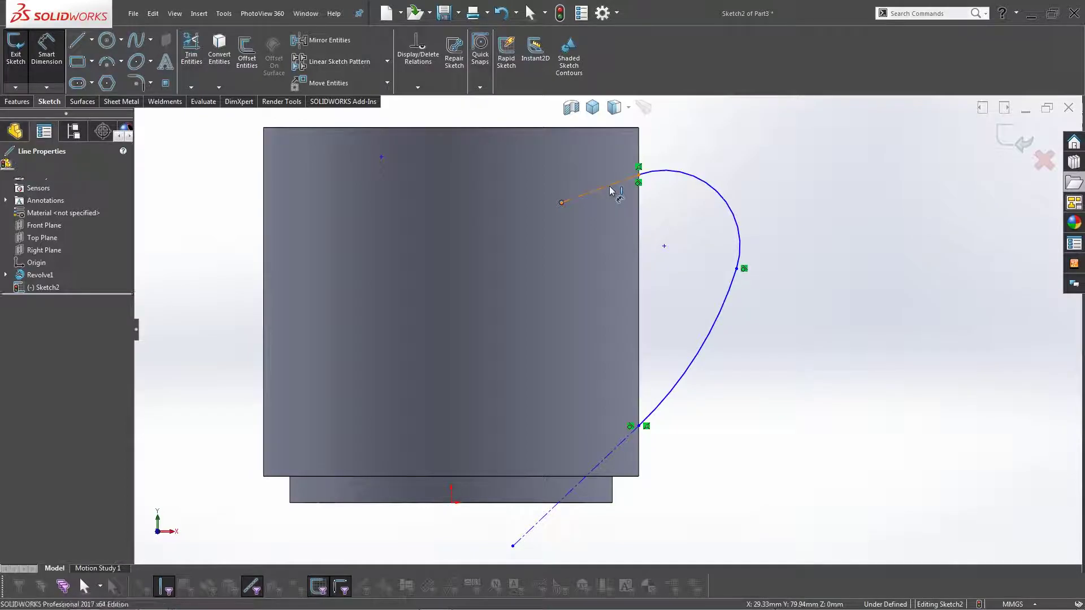
{"action": "left_click", "coordinate": [606, 128]}
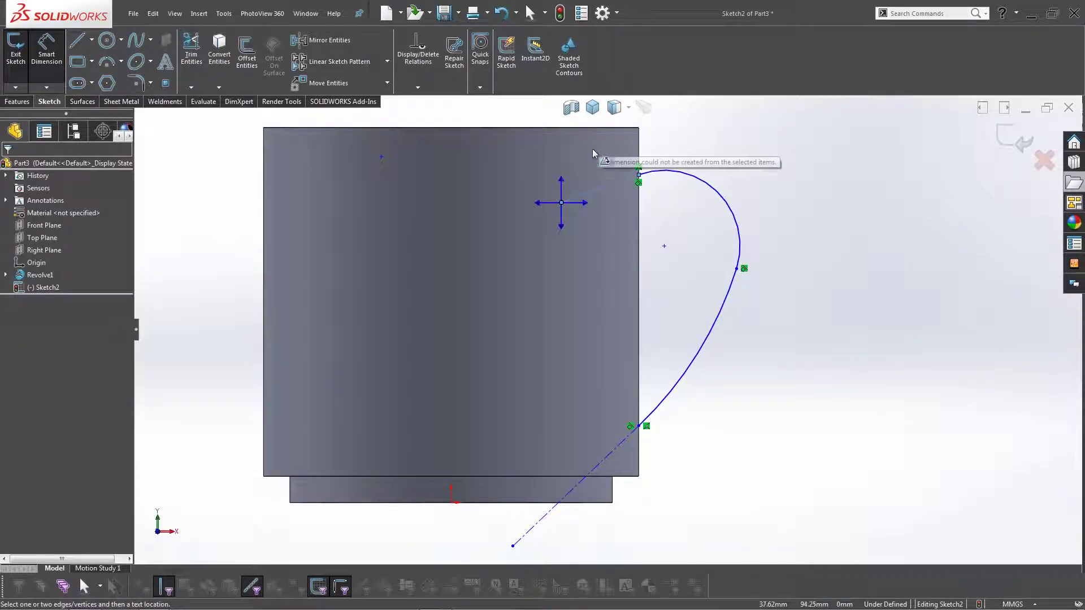
Step: Dimension the angle between the upper centerline and the mug's top edge as 20°, and stretch the centerline's free end further into the mug
{"action": "key", "text": "s"}
{"action": "left_click", "coordinate": [617, 190]}
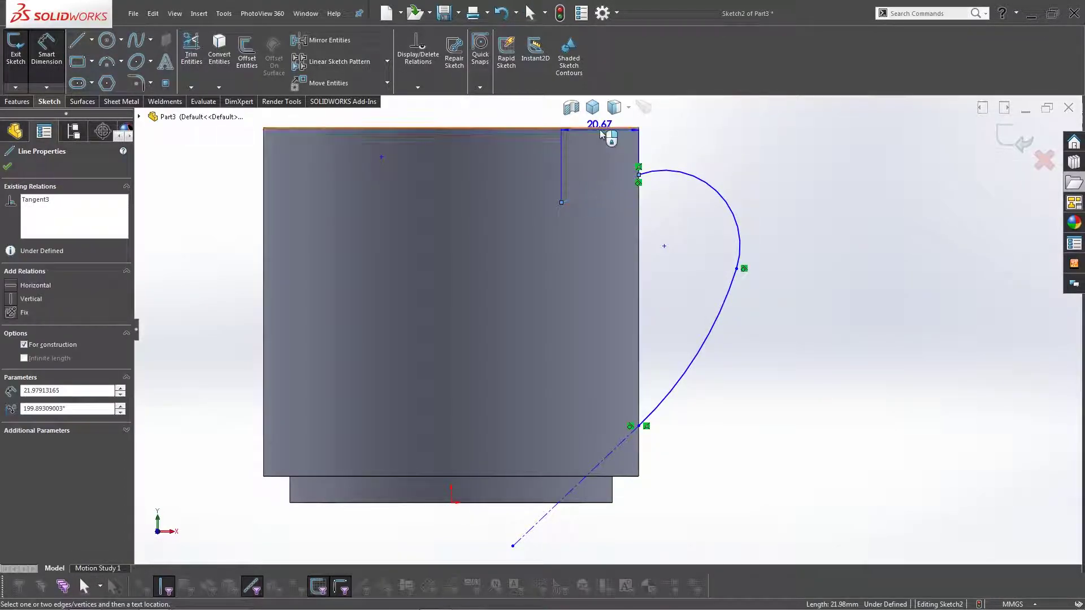
{"action": "left_click", "coordinate": [603, 129]}
{"action": "left_click", "coordinate": [578, 162]}
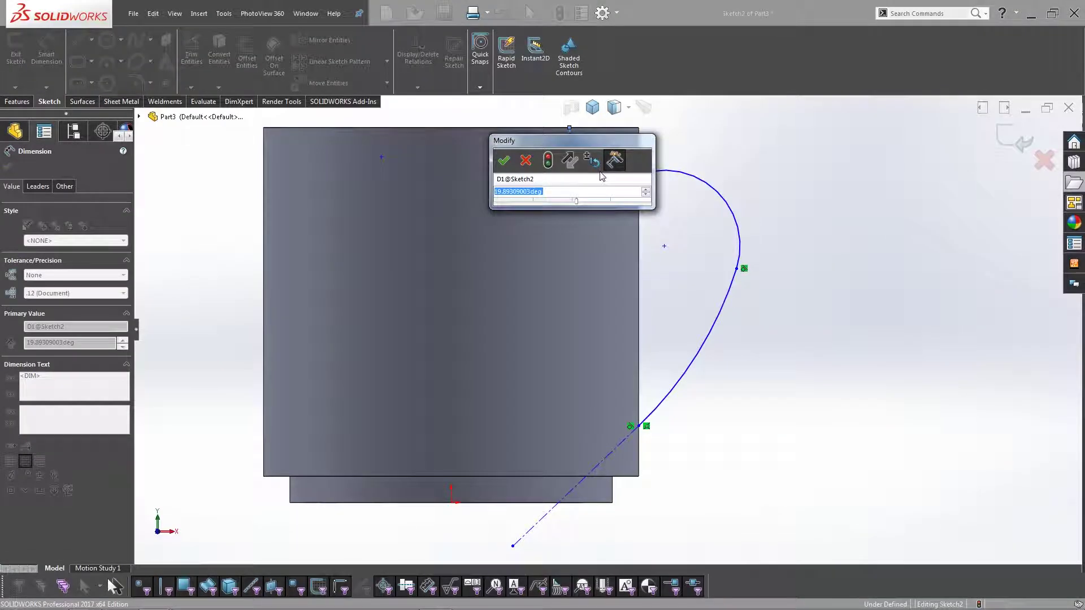
{"action": "type", "text": "20"}
{"action": "key", "text": "Return"}
{"action": "left_click_drag", "start_coordinate": [562, 203], "coordinate": [536, 203]}
{"action": "key", "text": "s"}
{"action": "left_click", "coordinate": [642, 209]}
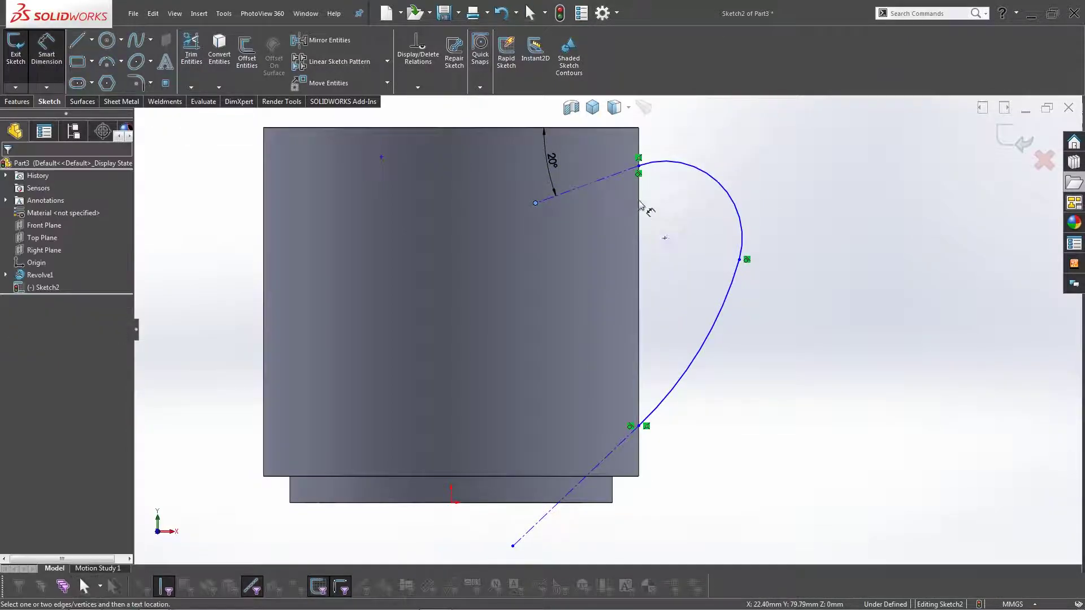
{"action": "left_click", "coordinate": [640, 166]}
{"action": "left_click", "coordinate": [624, 128]}
{"action": "left_click", "coordinate": [630, 122]}
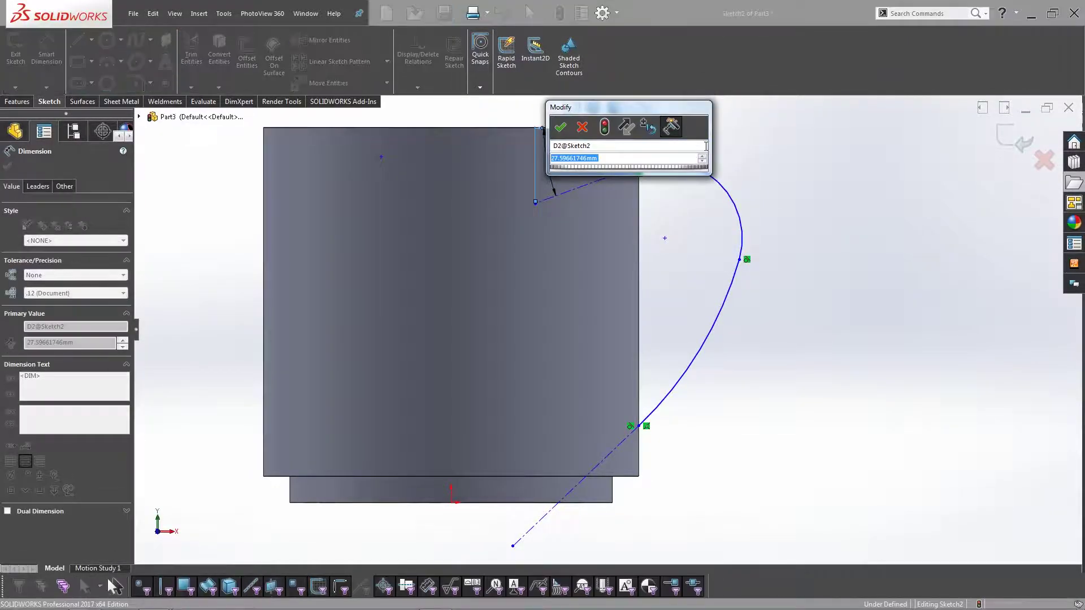
{"action": "key", "text": "Return"}
{"action": "left_click_drag", "start_coordinate": [628, 123], "coordinate": [580, 158]}
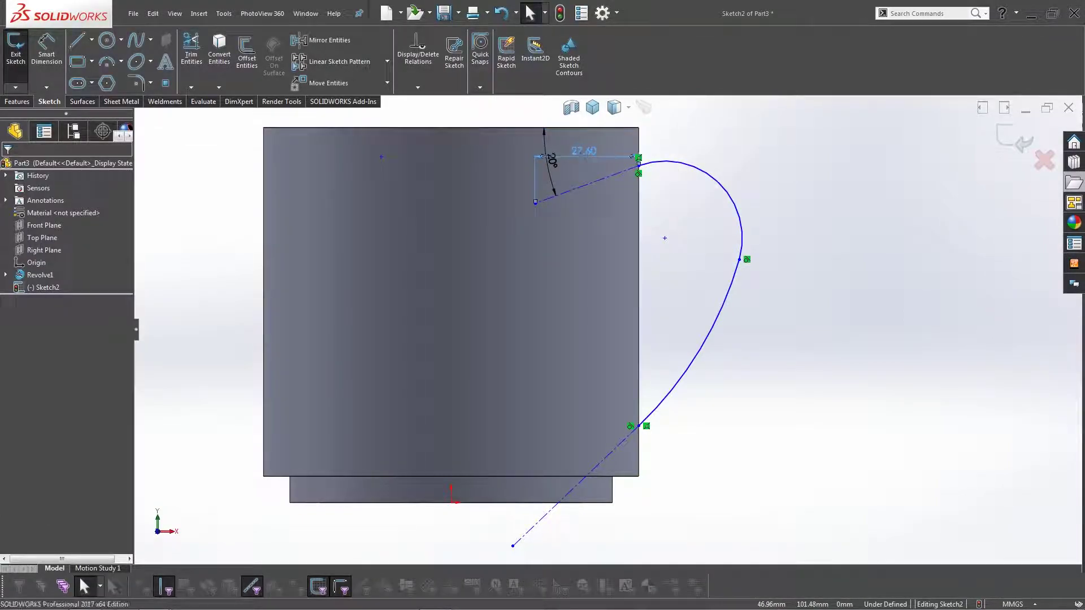
{"action": "key", "text": "Delete"}
Step: Dimension the vertical distance from the mug's top edge to the upper arc's wall endpoint as 10 mm
{"action": "key", "text": "s"}
{"action": "left_click", "coordinate": [639, 166]}
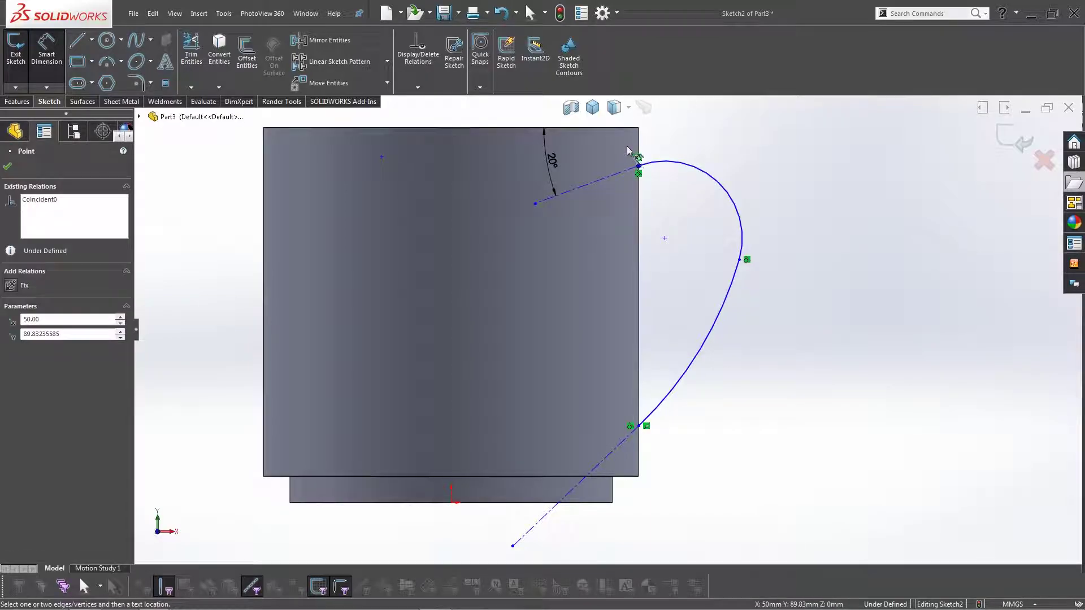
{"action": "left_click", "coordinate": [623, 129]}
{"action": "left_click", "coordinate": [723, 150]}
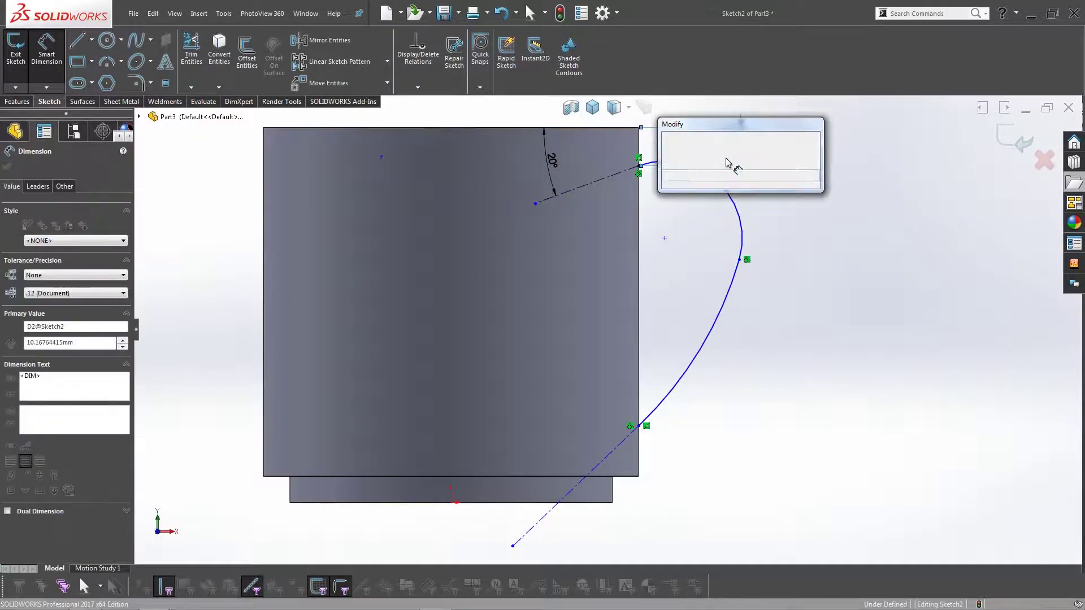
{"action": "type", "text": "10.16764415mm"}
{"action": "key", "text": "Return"}
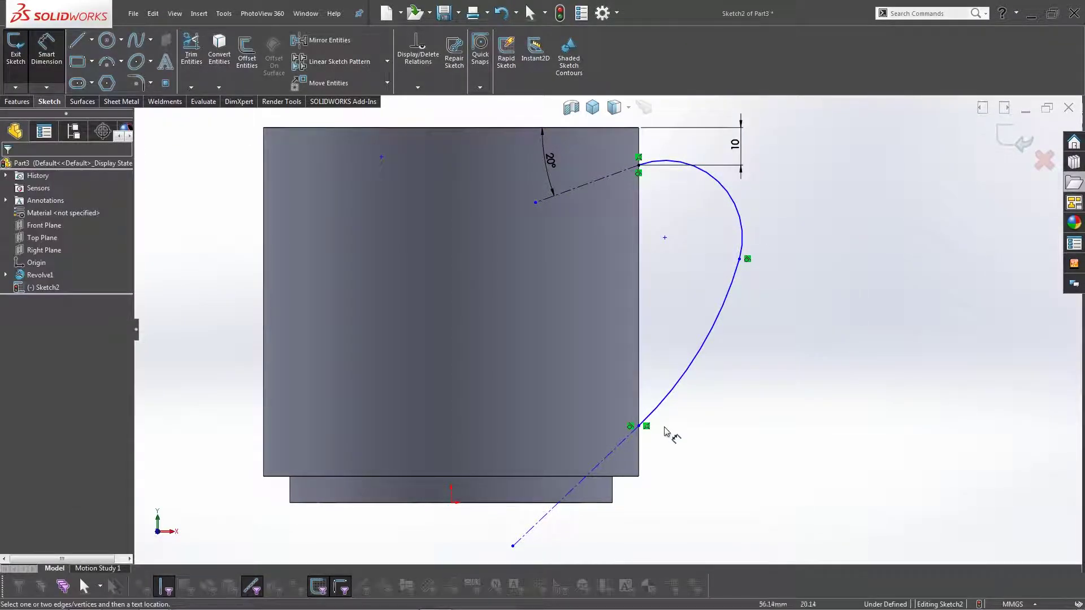
Step: Dimension the vertical distance from the lower arc's wall endpoint to the bottom edge of the mug's main body as 12 mm
{"action": "left_click", "coordinate": [640, 427]}
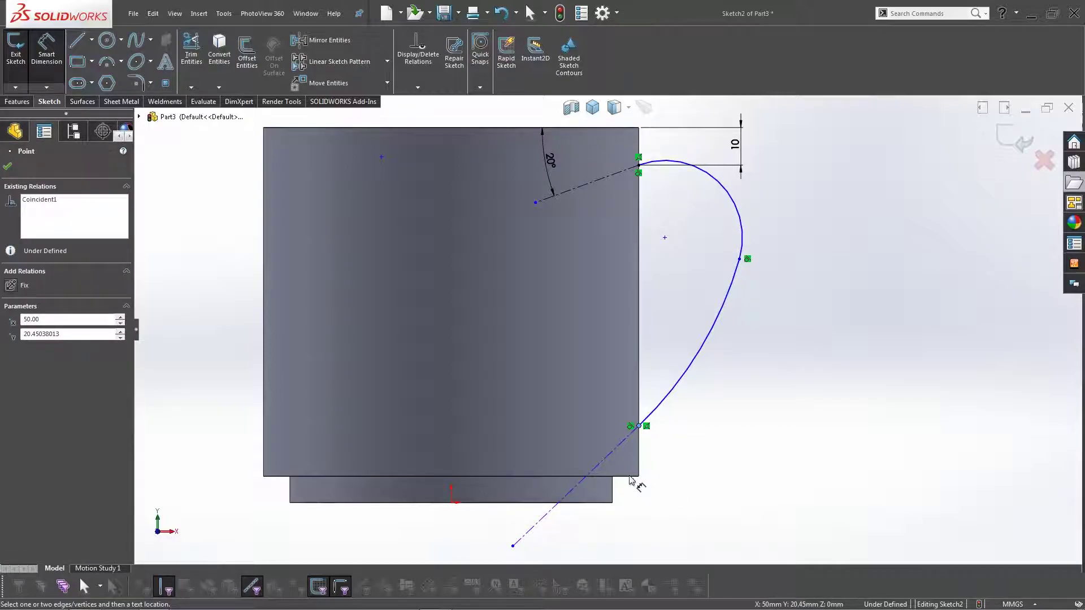
{"action": "left_click", "coordinate": [632, 477]}
{"action": "left_click", "coordinate": [717, 455]}
{"action": "type", "text": "1"}
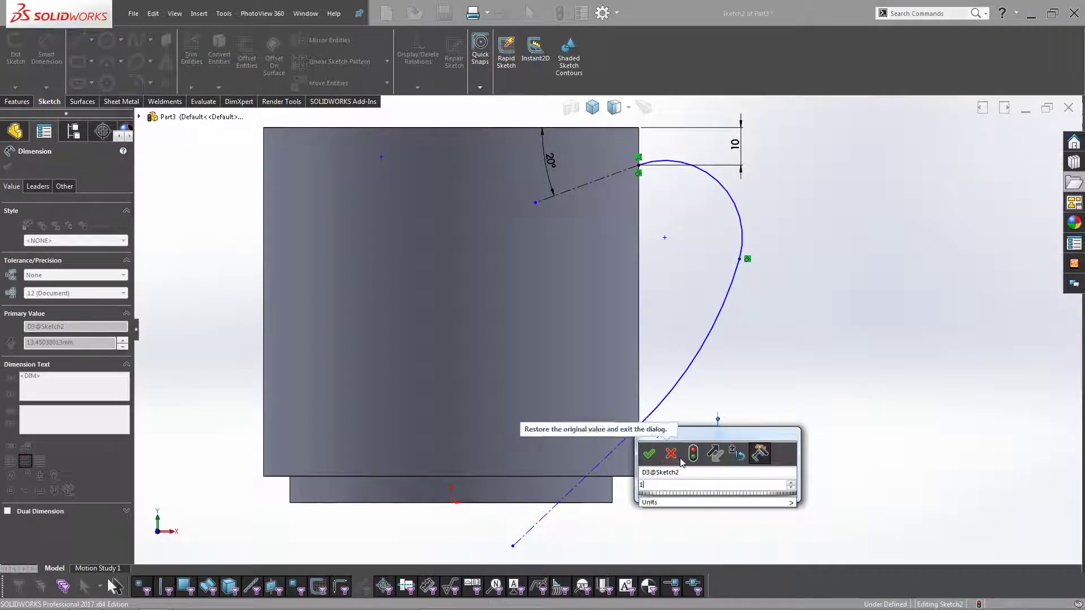
{"action": "type", "text": "2"}
{"action": "key", "text": "Return"}
{"action": "key", "text": "Escape"}
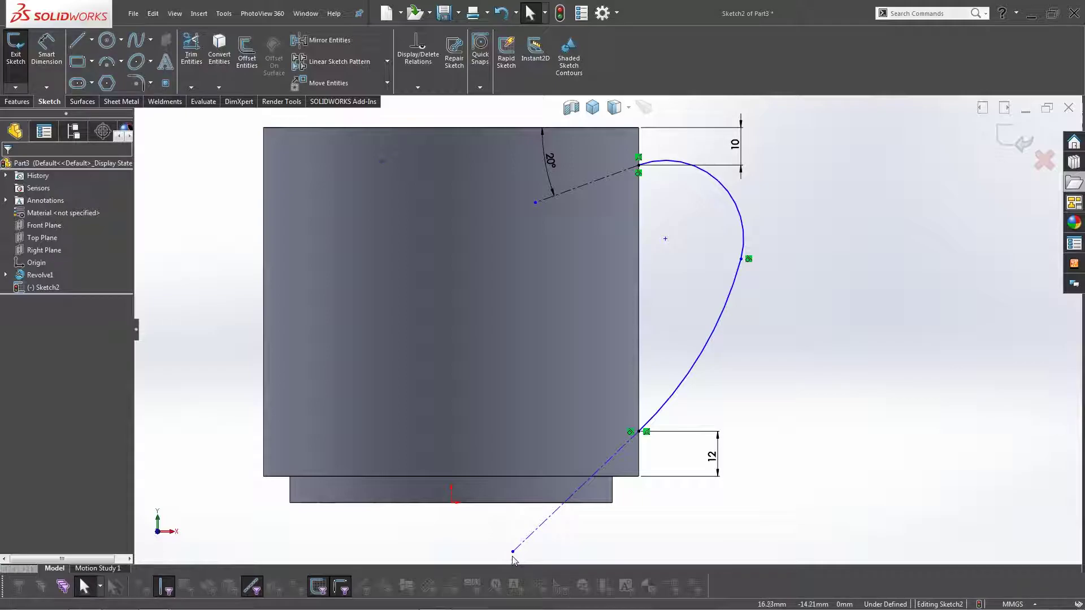
Step: Shorten the lower centerline by moving its free end up toward the mug's base
{"action": "left_click_drag", "start_coordinate": [513, 553], "coordinate": [545, 529]}
{"action": "key", "text": "s"}
{"action": "left_click", "coordinate": [606, 465]}
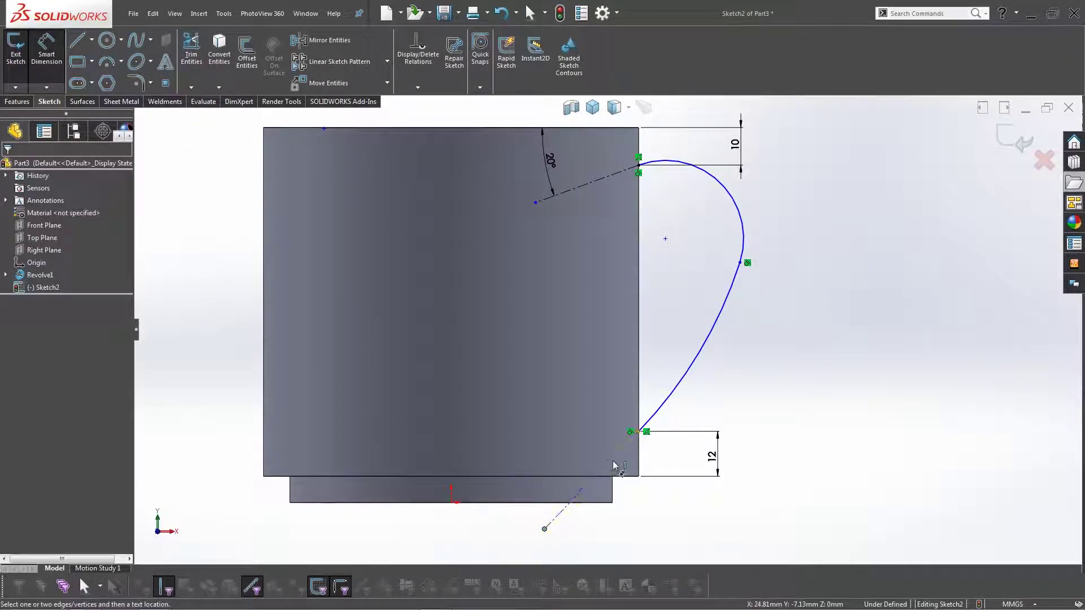
{"action": "left_click", "coordinate": [603, 469]}
{"action": "key", "text": "Escape"}
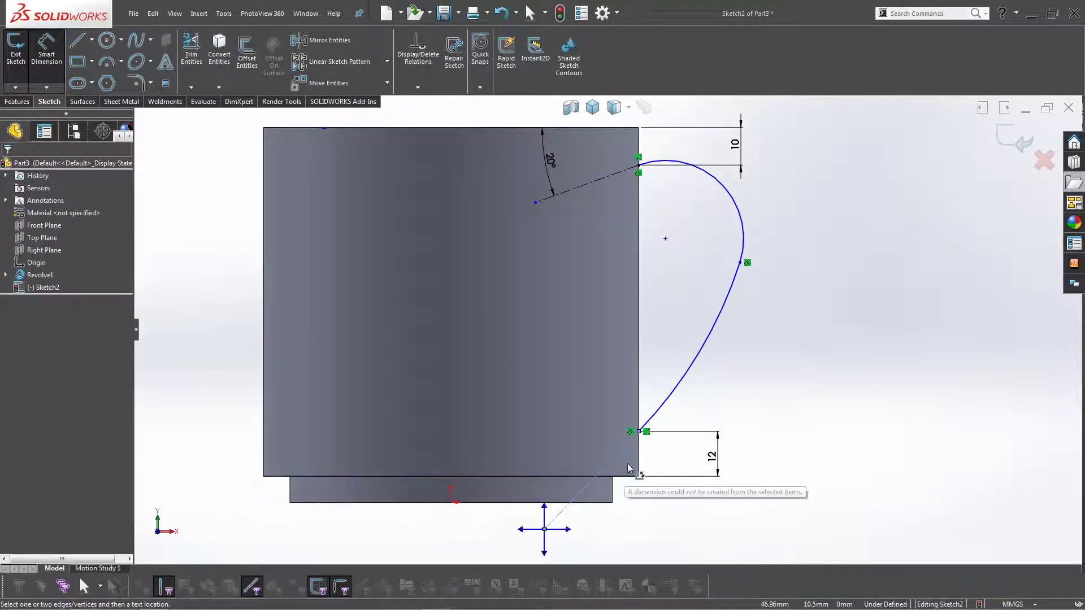
{"action": "key", "text": "Escape"}
Step: Dimension the angle between the lower centerline and the bottom edge of the mug's main body as 45°
{"action": "key", "text": "s"}
{"action": "left_click", "coordinate": [670, 489]}
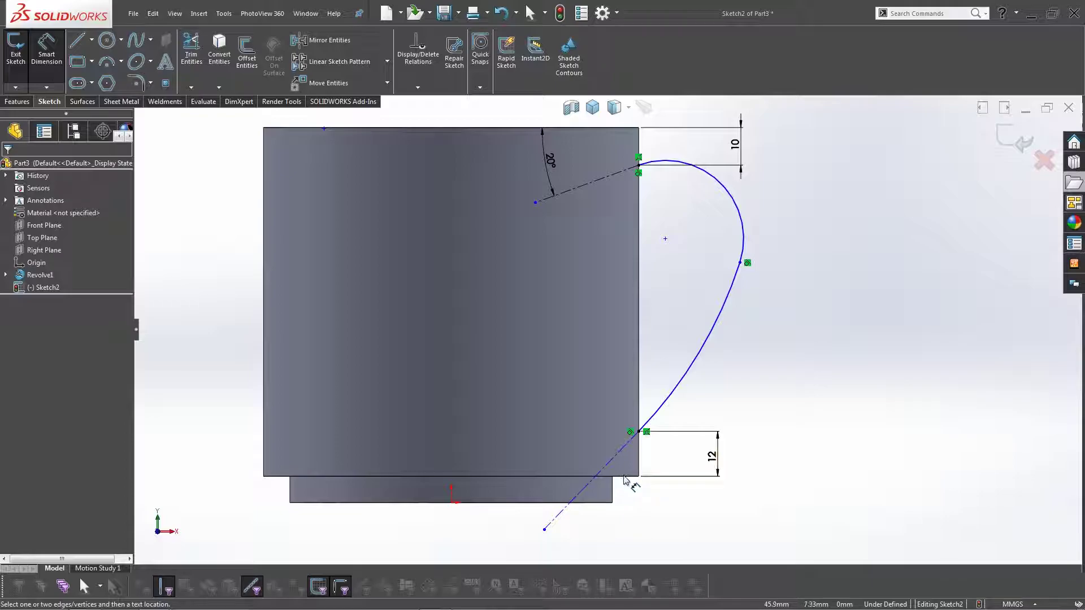
{"action": "left_click", "coordinate": [622, 452]}
{"action": "left_click", "coordinate": [628, 476]}
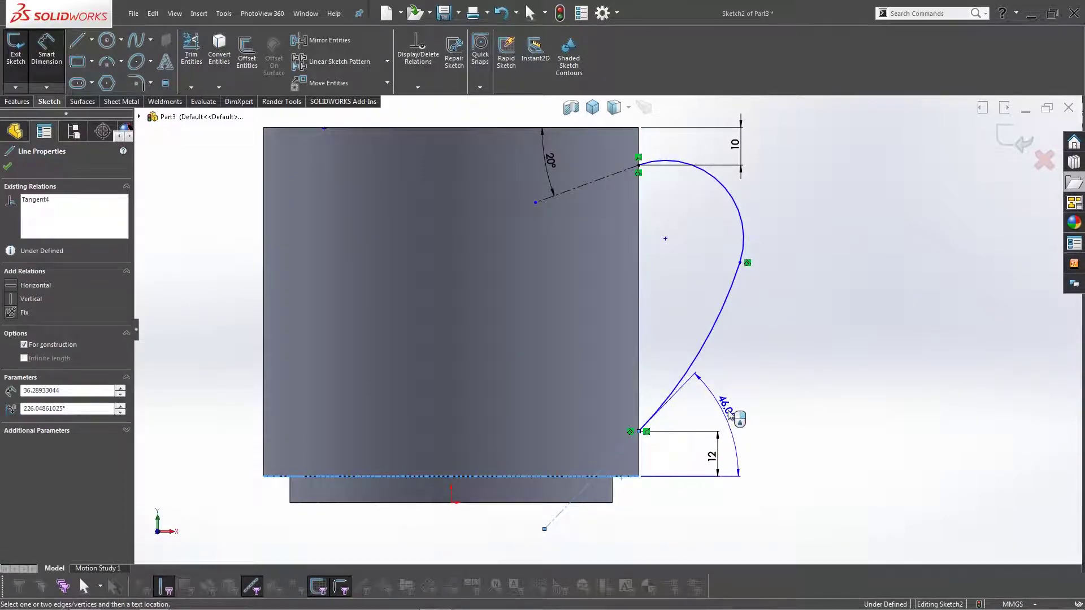
{"action": "left_click", "coordinate": [757, 404]}
{"action": "type", "text": "45"}
{"action": "key", "text": "Return"}
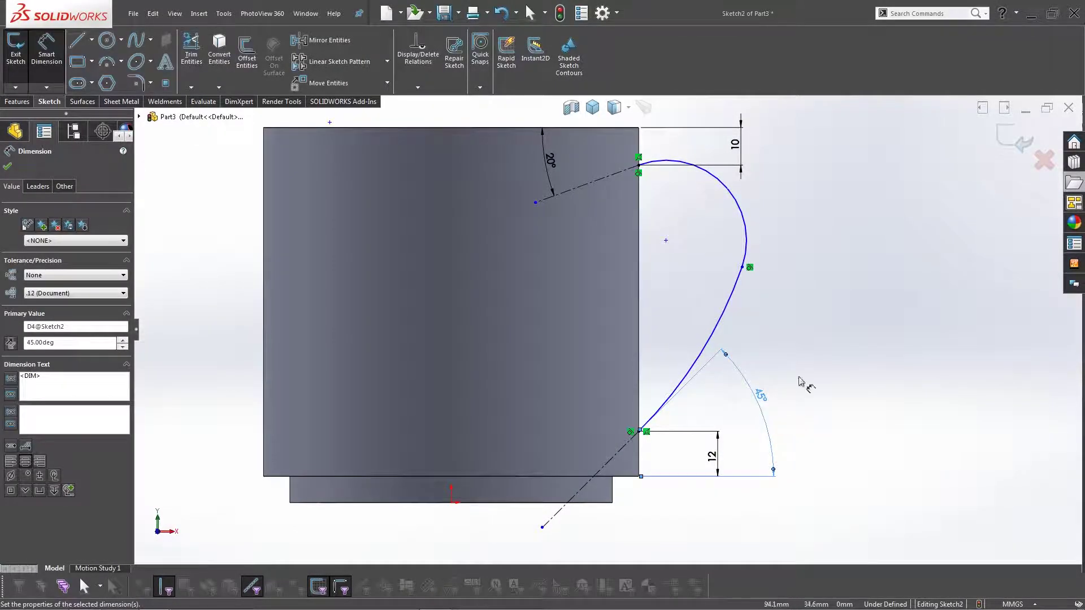
{"action": "key", "text": "Escape"}
{"action": "scroll", "coordinate": [877, 301], "scroll_direction": "up", "scroll_amount": 1}
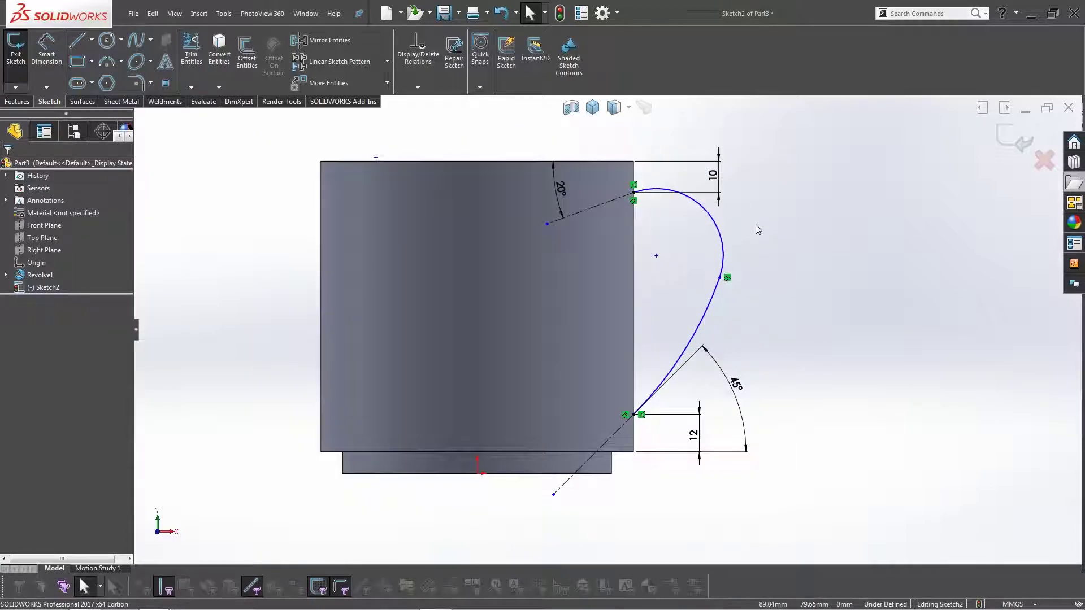
Step: Add a horizontal dimension from the mug's side wall to the upper handle arc, placed above the mug's top edge
{"action": "scroll", "coordinate": [757, 223], "scroll_direction": "down", "scroll_amount": 1}
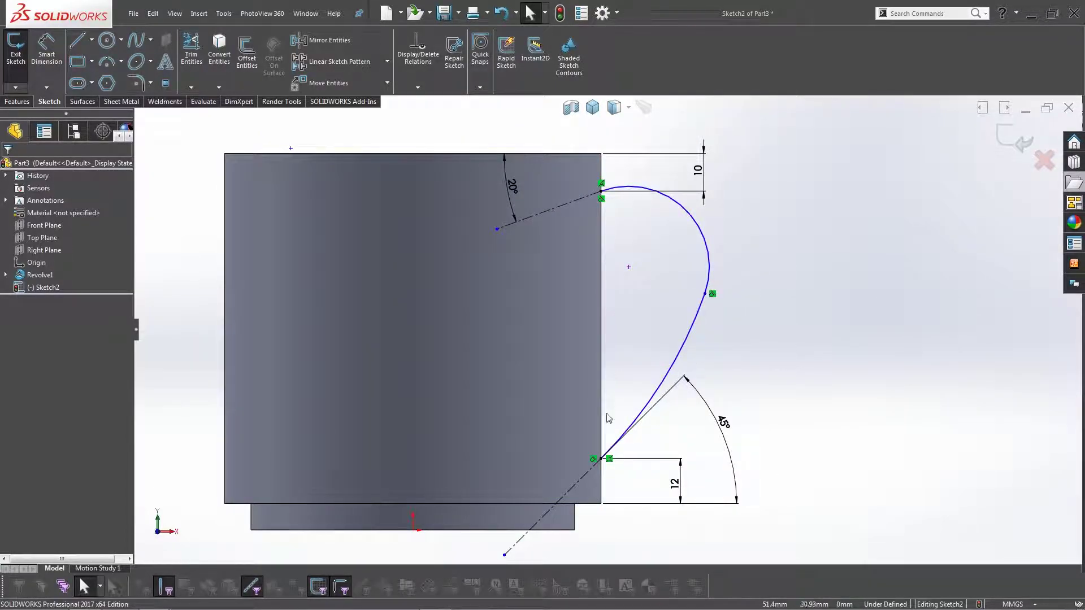
{"action": "key", "text": "s"}
{"action": "left_click", "coordinate": [682, 294]}
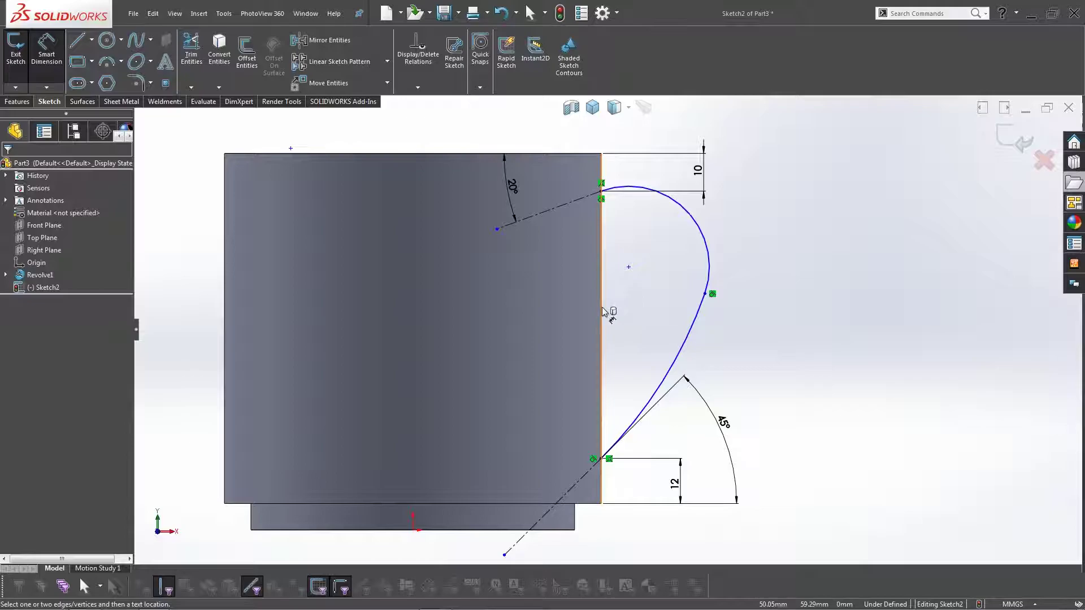
{"action": "left_click", "coordinate": [710, 269]}
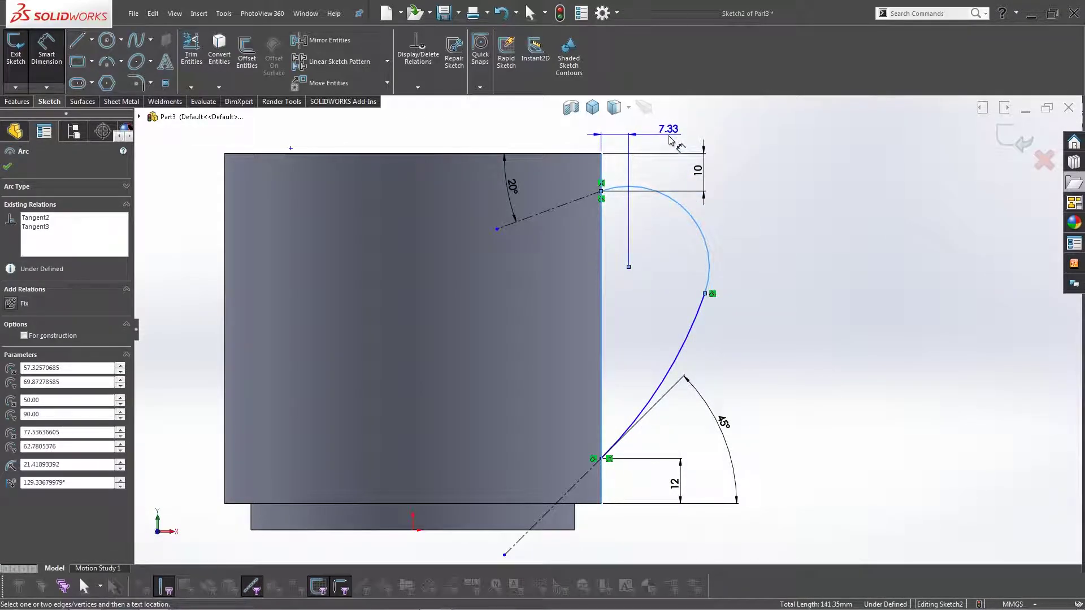
{"action": "scroll", "coordinate": [671, 143], "scroll_direction": "up", "scroll_amount": 1}
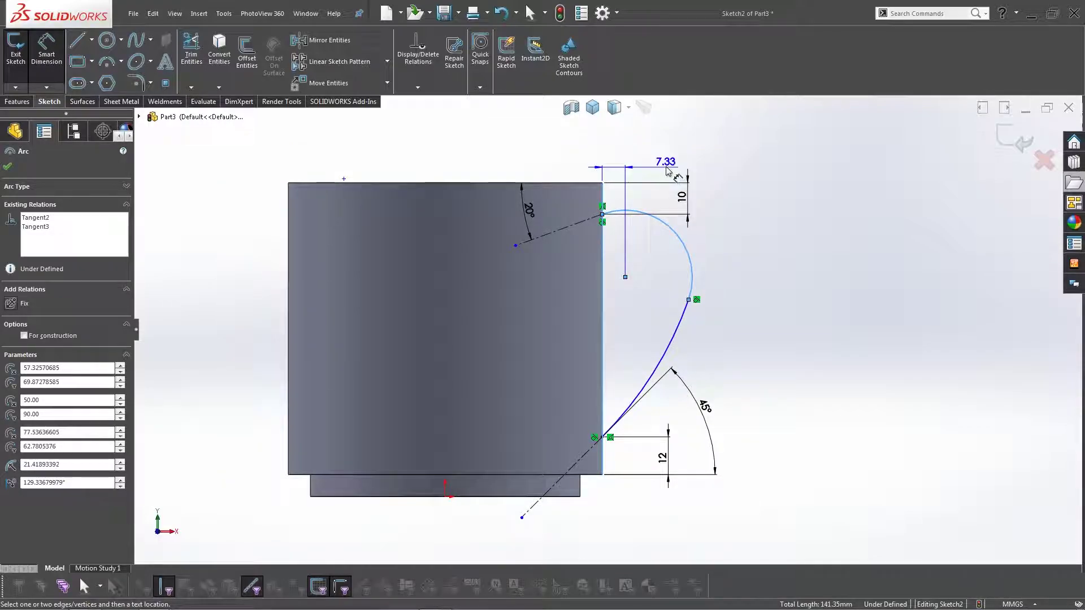
{"action": "left_click", "coordinate": [663, 163]}
{"action": "left_click", "coordinate": [592, 157]}
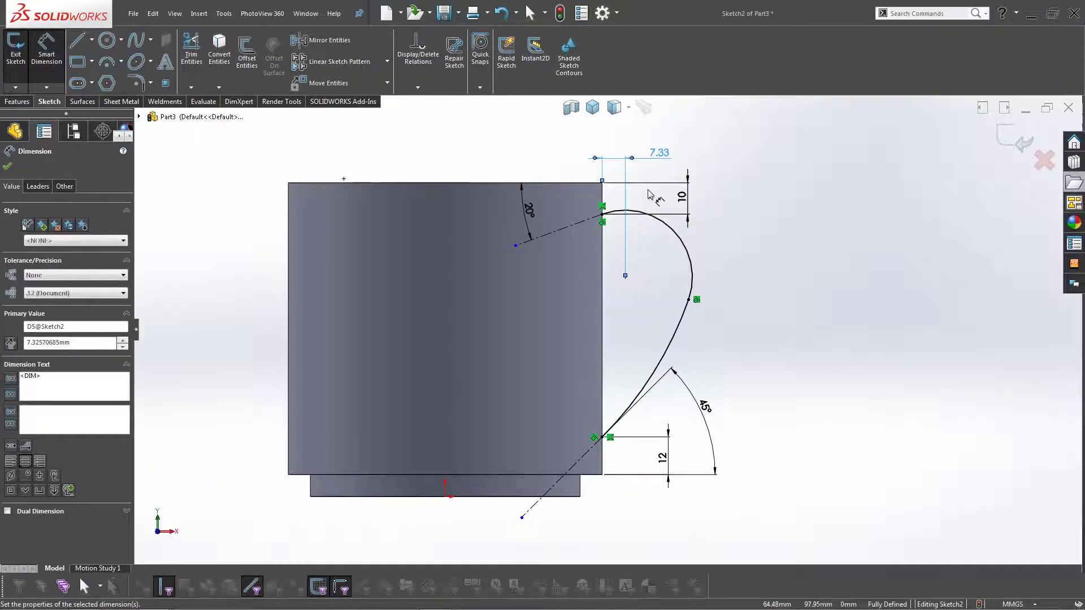
{"action": "key", "text": "Escape"}
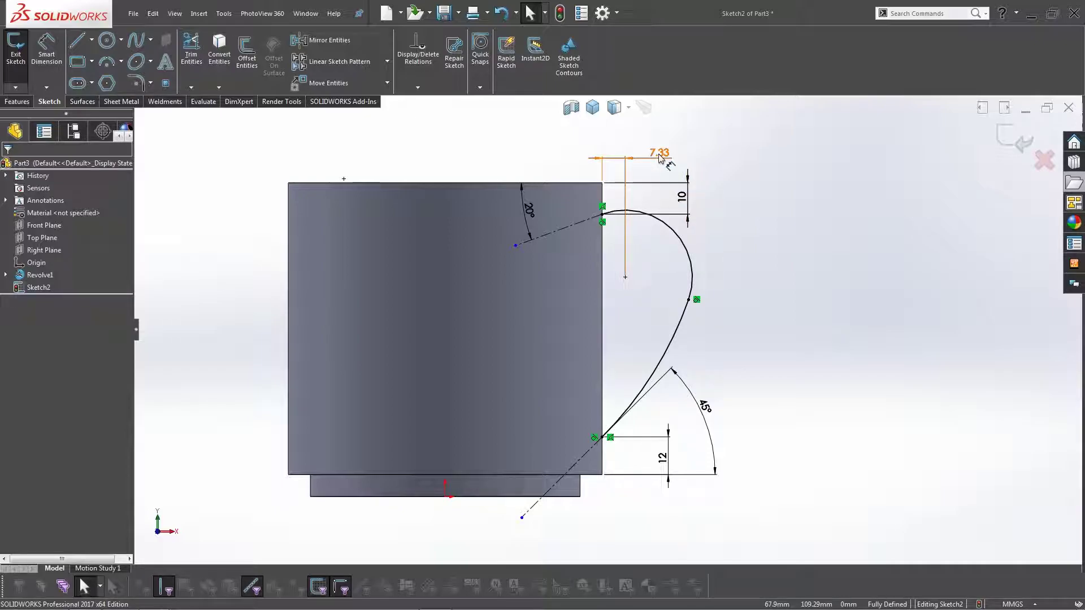
Step: Switch the horizontal handle dimension's arc condition to Max, set it to 30 mm, and exit the sketch
{"action": "left_click", "coordinate": [659, 157]}
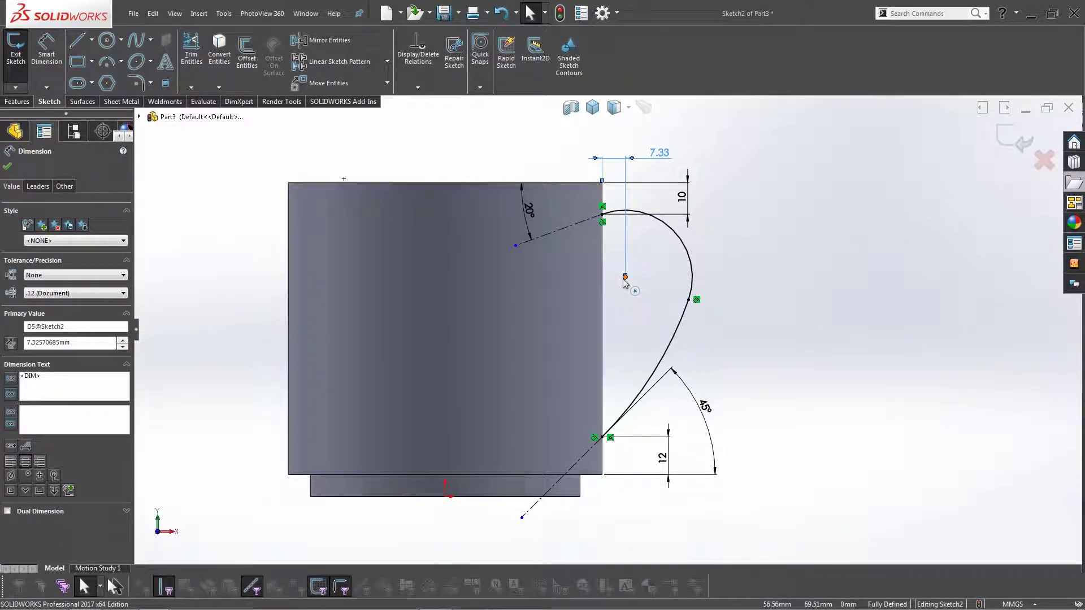
{"action": "left_click", "coordinate": [38, 187]}
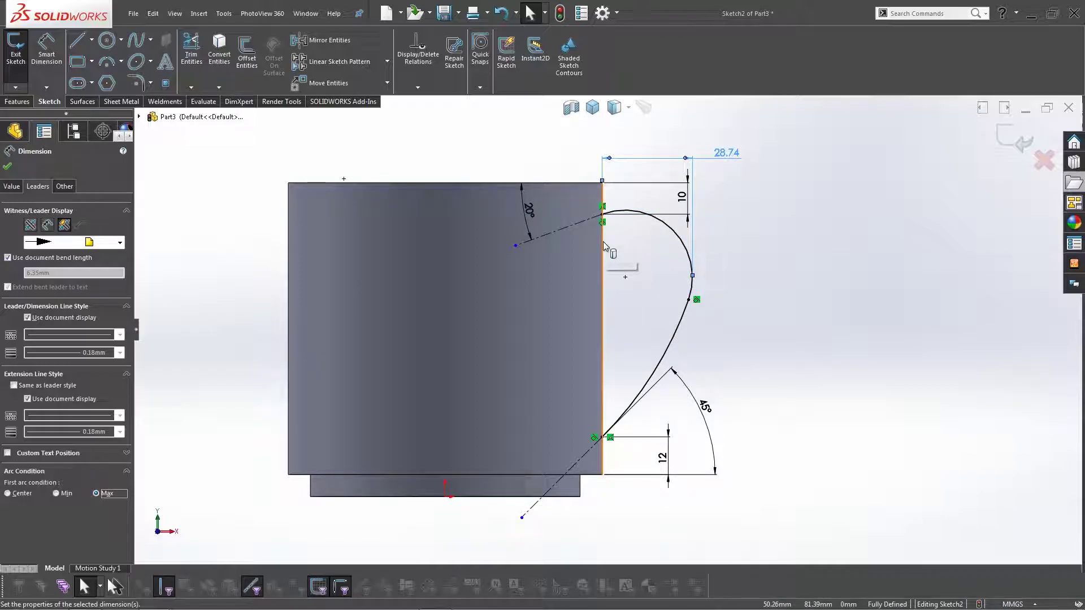
{"action": "left_click", "coordinate": [727, 156]}
{"action": "type", "text": "30"}
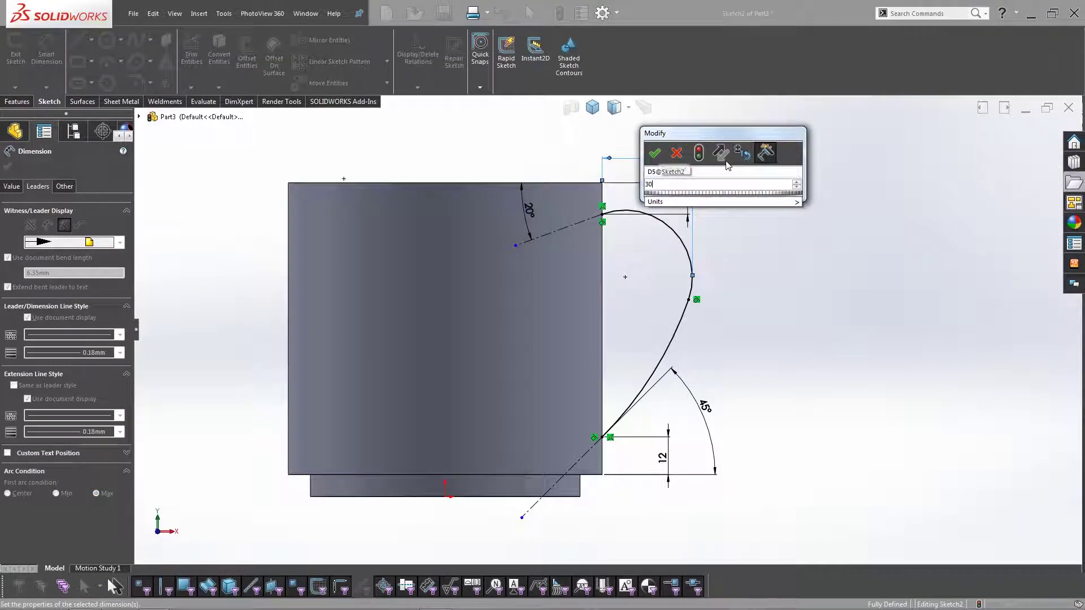
{"action": "key", "text": "Return"}
{"action": "key", "text": "Escape"}
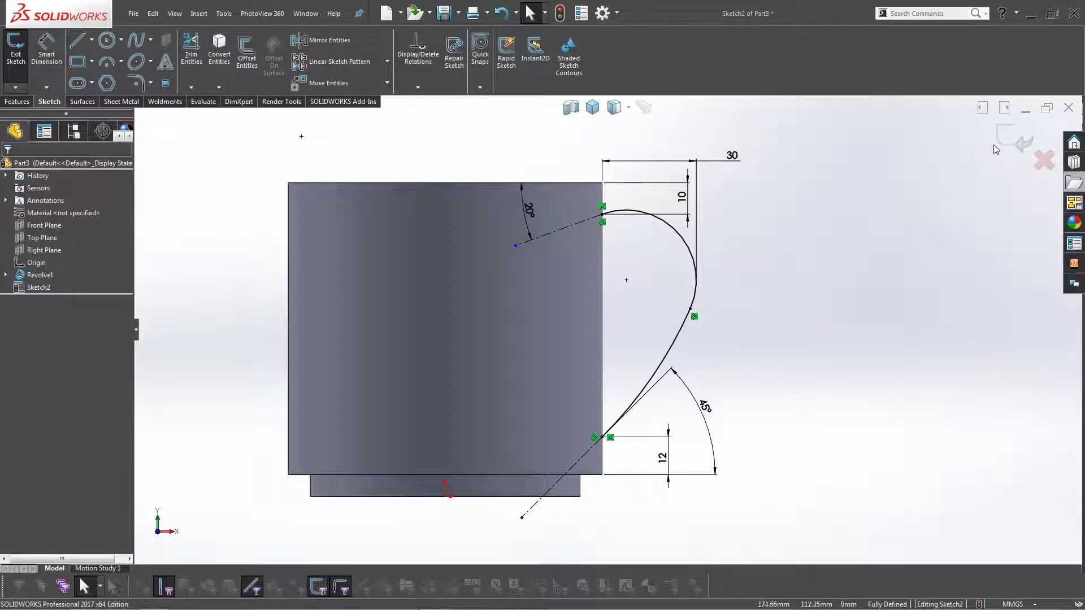
{"action": "left_click", "coordinate": [1013, 140]}
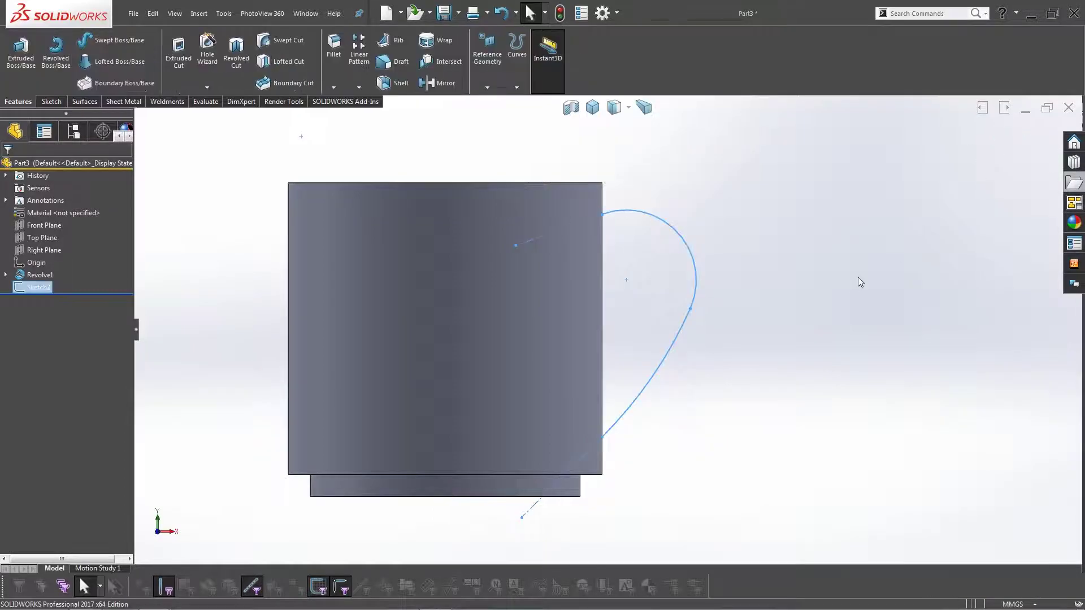
Step: Reopen the handle path sketch and draw a short solid line along the upper centerline from the arc's wall endpoint into the mug
{"action": "left_click", "coordinate": [762, 295]}
{"action": "mouse_move", "coordinate": [762, 295]}
{"action": "middle_mouse_down"}
{"action": "mouse_move", "coordinate": [713, 341]}
{"action": "mouse_move", "coordinate": [751, 298]}
{"action": "mouse_move", "coordinate": [792, 300]}
{"action": "mouse_move", "coordinate": [722, 289]}
{"action": "middle_mouse_up"}
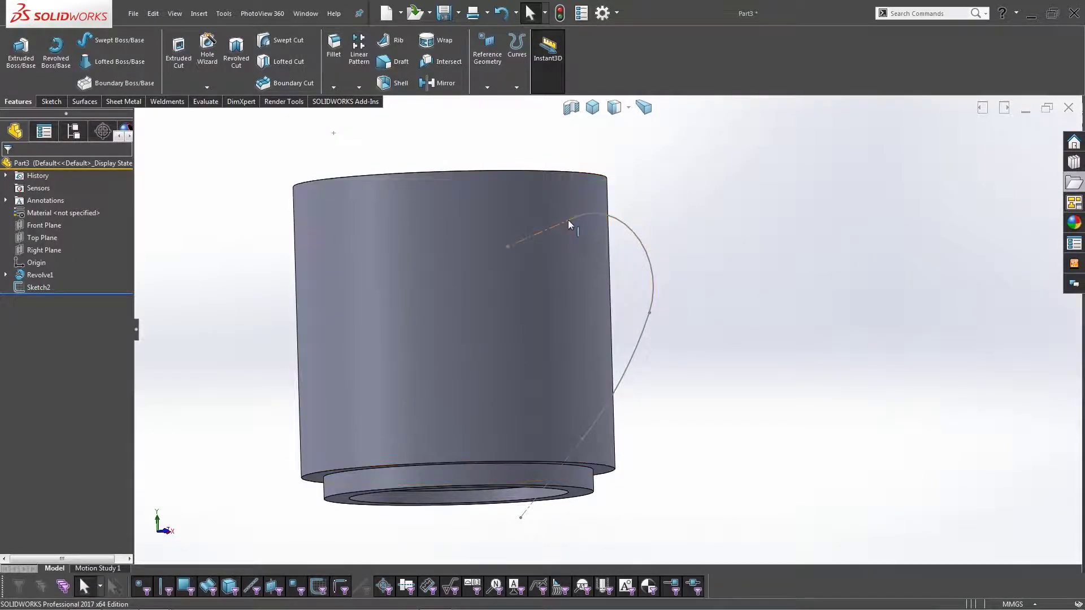
{"action": "middle_click_drag", "start_coordinate": [643, 245], "coordinate": [633, 254]}
{"action": "key", "text": "ctrl+1"}
{"action": "scroll", "coordinate": [609, 223], "scroll_direction": "down", "scroll_amount": 5}
{"action": "scroll", "coordinate": [607, 226], "scroll_direction": "down", "scroll_amount": 2}
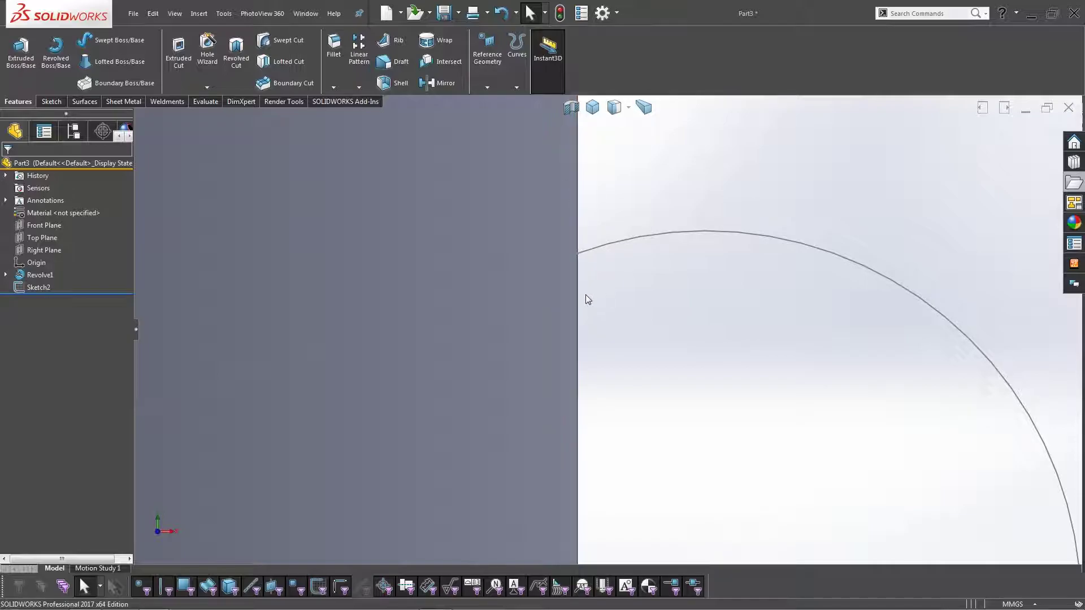
{"action": "left_click", "coordinate": [664, 239]}
{"action": "left_click", "coordinate": [694, 187]}
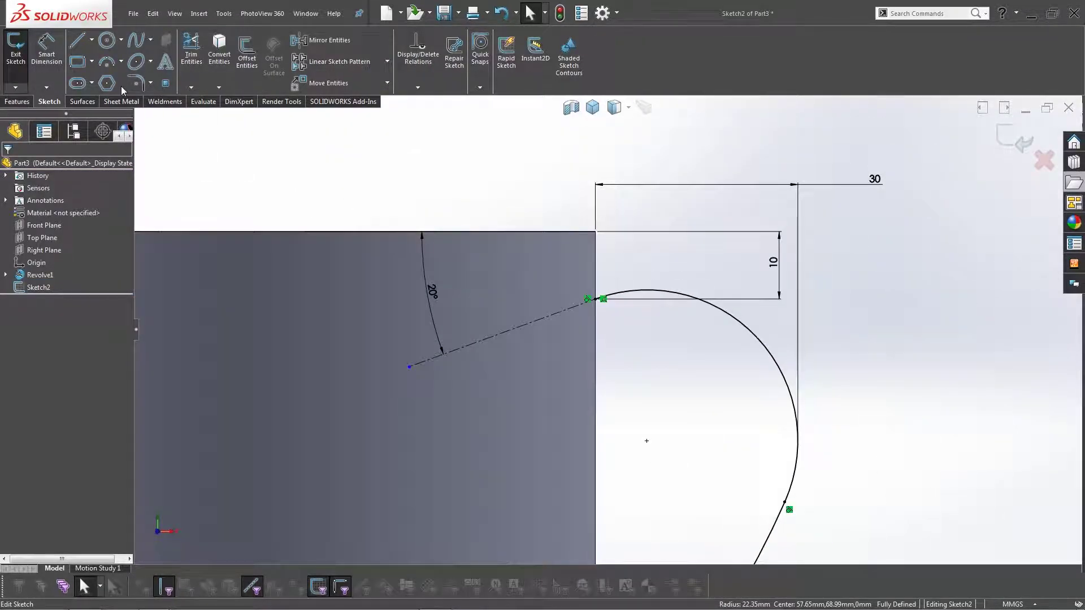
{"action": "left_click", "coordinate": [77, 39]}
{"action": "left_click", "coordinate": [595, 299]}
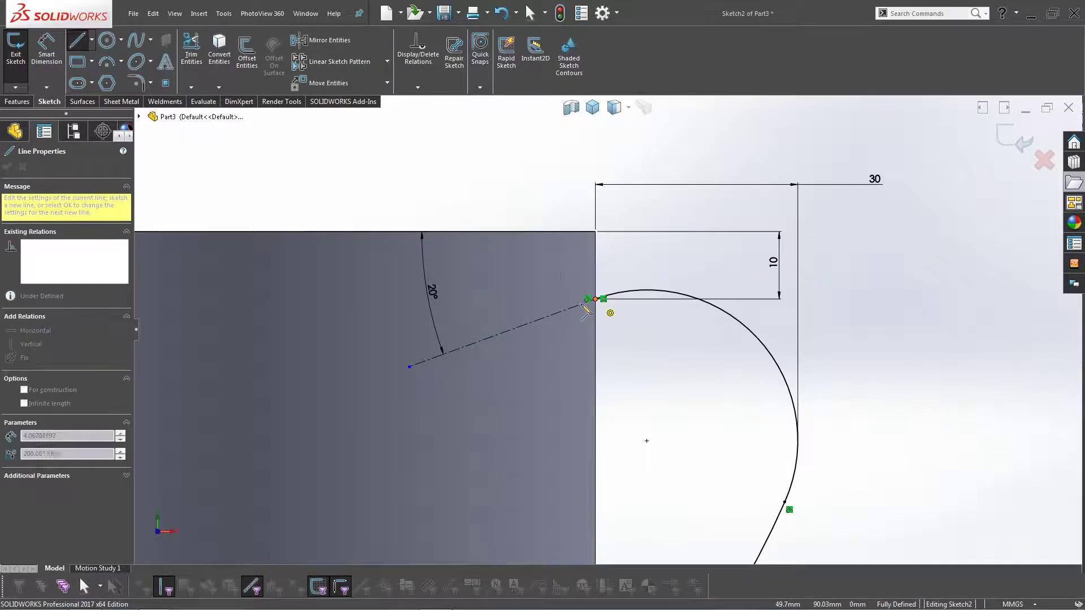
{"action": "left_click", "coordinate": [542, 318]}
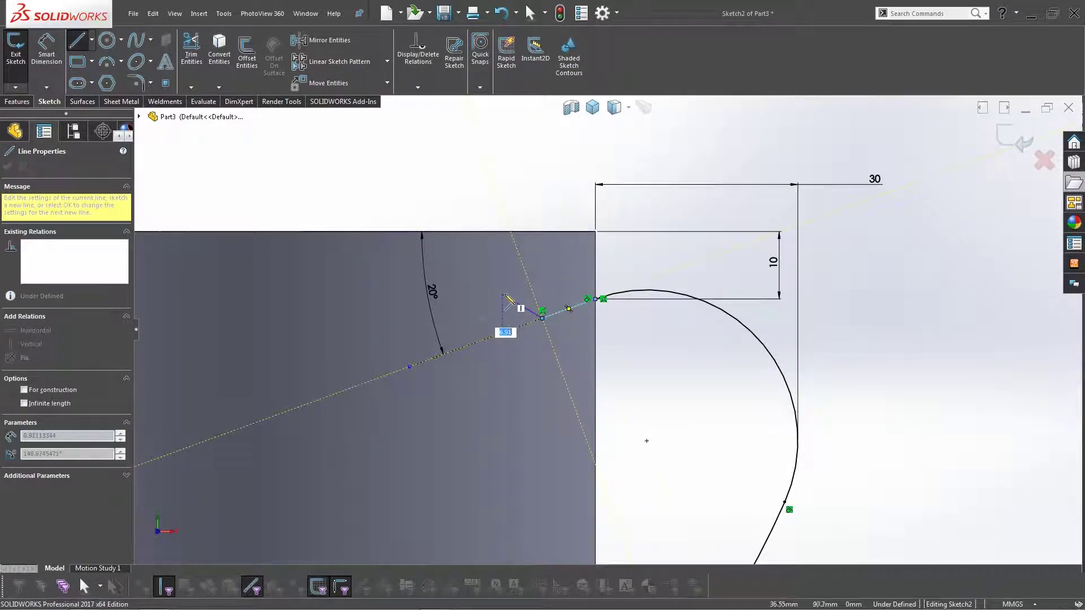
{"action": "key", "text": "Escape"}
Step: Draw a short solid line along the lower centerline from the arc's wall endpoint into the mug, and exit the sketch
{"action": "scroll", "coordinate": [614, 401], "scroll_direction": "up", "scroll_amount": 5}
{"action": "scroll", "coordinate": [613, 469], "scroll_direction": "down", "scroll_amount": 2}
{"action": "scroll", "coordinate": [602, 406], "scroll_direction": "down", "scroll_amount": 3}
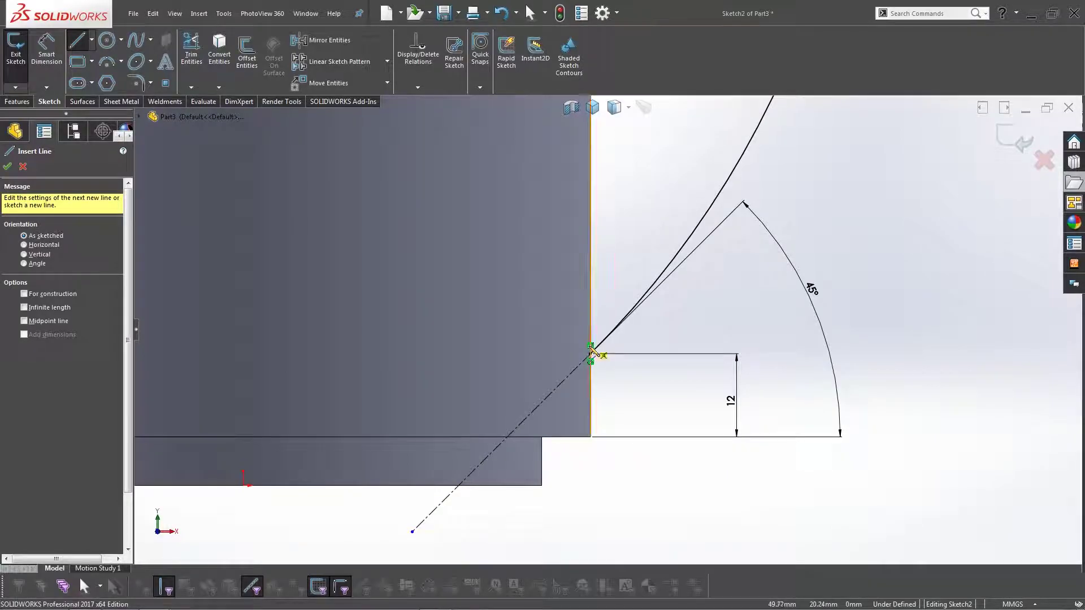
{"action": "left_click", "coordinate": [591, 354]}
{"action": "left_click", "coordinate": [548, 399]}
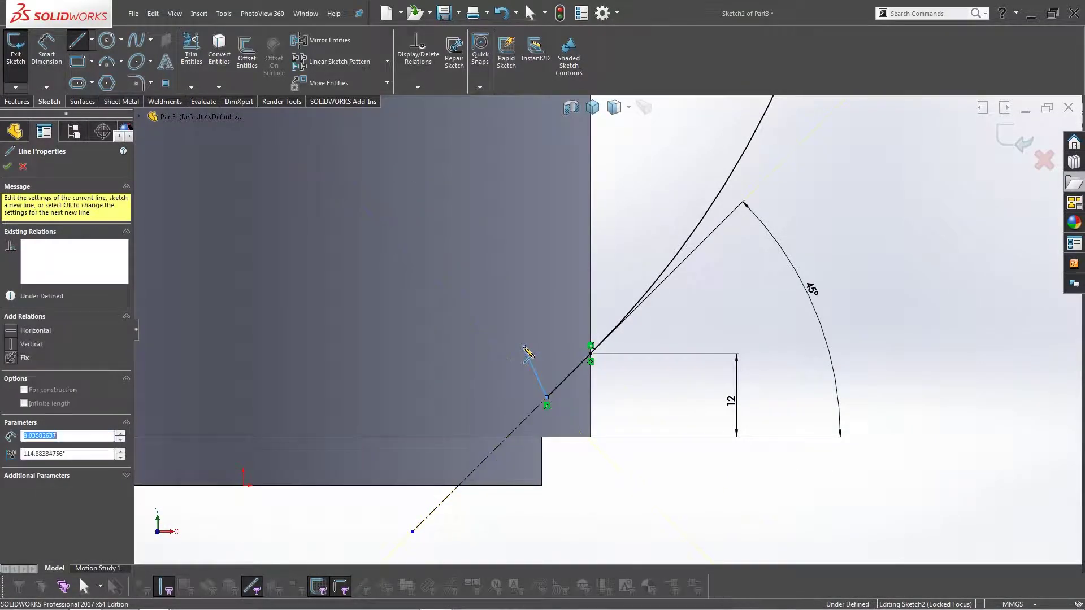
{"action": "right_click", "coordinate": [528, 355]}
{"action": "left_click", "coordinate": [546, 356]}
{"action": "scroll", "coordinate": [683, 293], "scroll_direction": "up", "scroll_amount": 2}
{"action": "scroll", "coordinate": [683, 294], "scroll_direction": "up", "scroll_amount": 3}
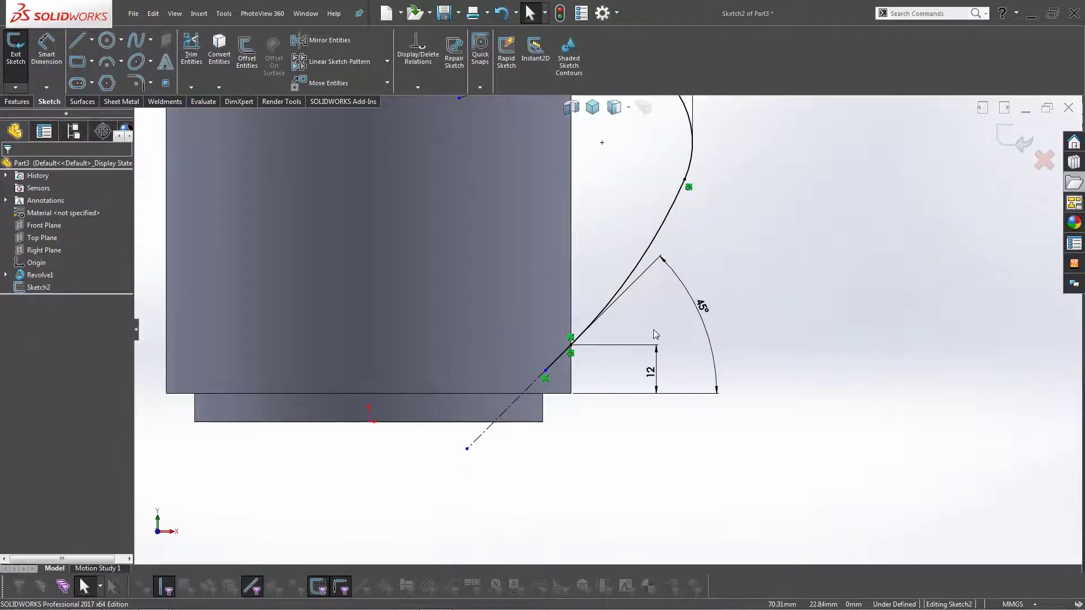
{"action": "scroll", "coordinate": [599, 257], "scroll_direction": "down", "scroll_amount": 2}
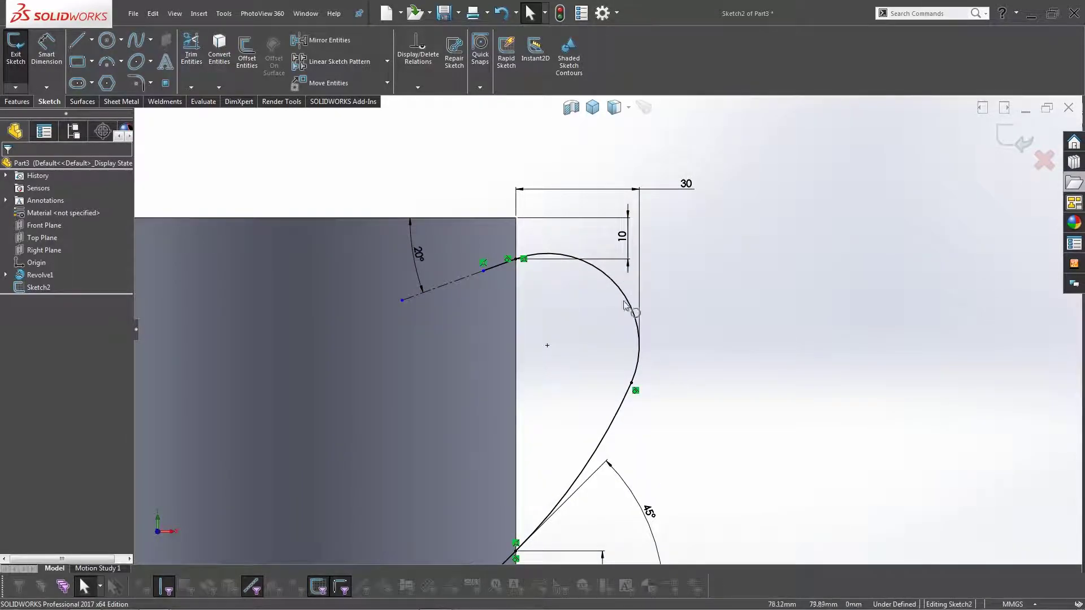
{"action": "left_click", "coordinate": [1016, 144]}
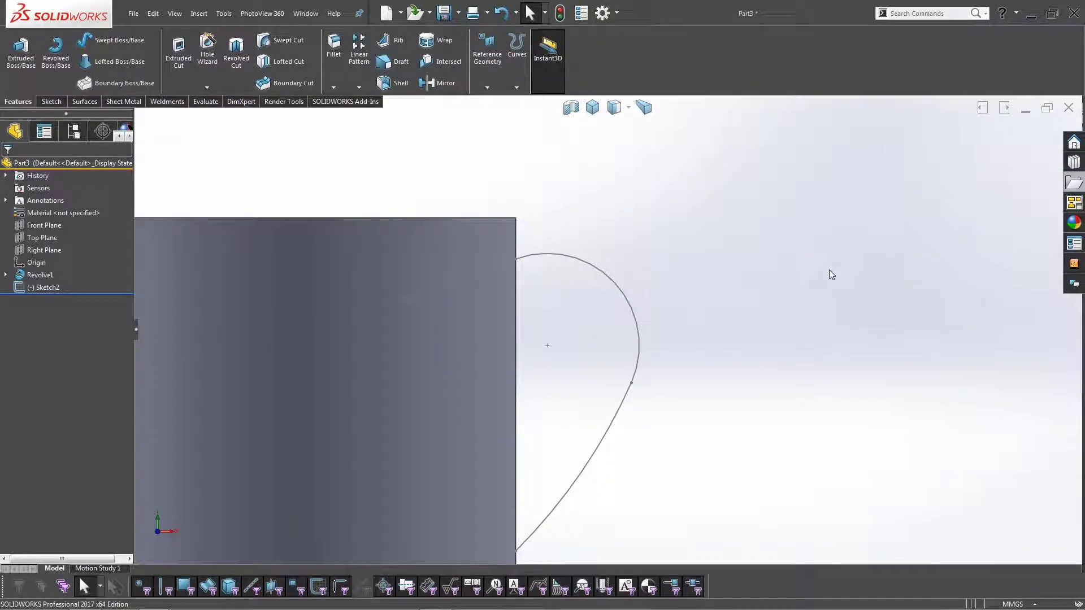
Step: Create a reference plane through the inner endpoint of the handle path's short upper line, perpendicular to that line
{"action": "left_click", "coordinate": [490, 73]}
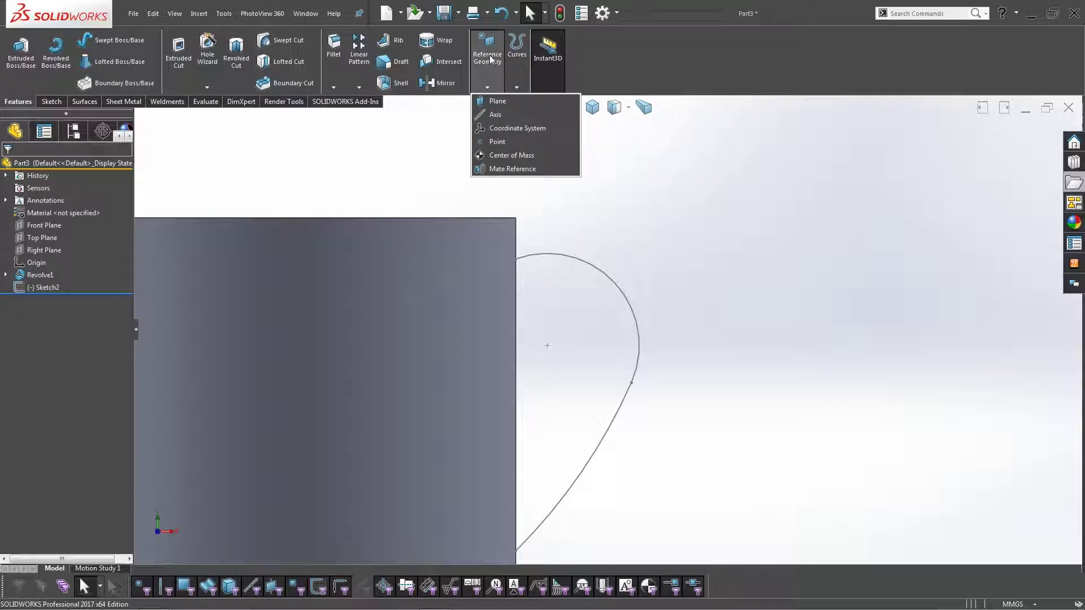
{"action": "left_click", "coordinate": [497, 101]}
{"action": "middle_click_drag", "start_coordinate": [515, 145], "coordinate": [533, 270]}
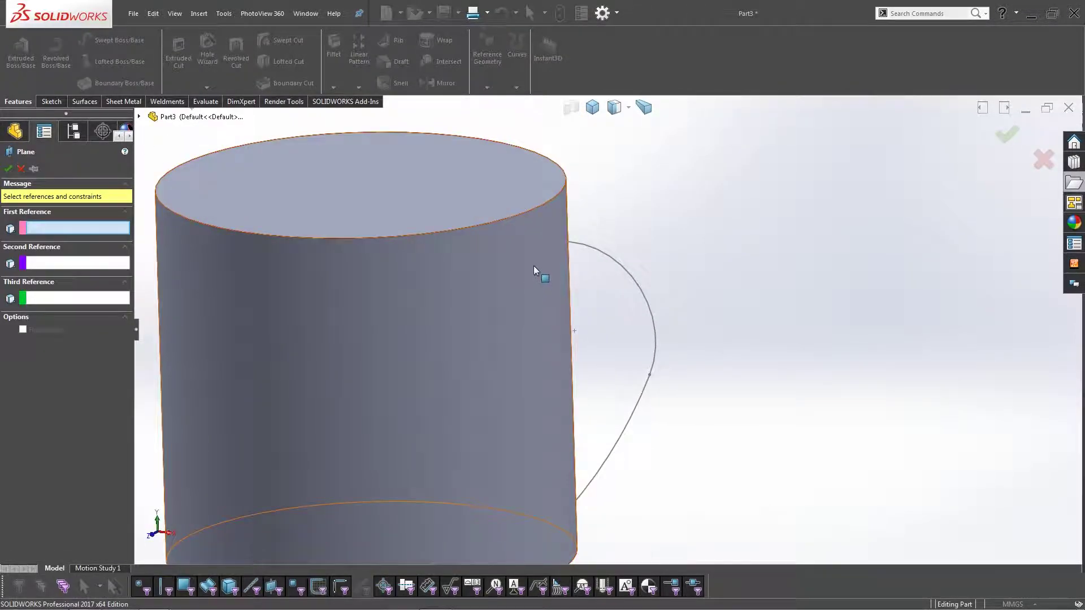
{"action": "scroll", "coordinate": [536, 261], "scroll_direction": "down", "scroll_amount": 5}
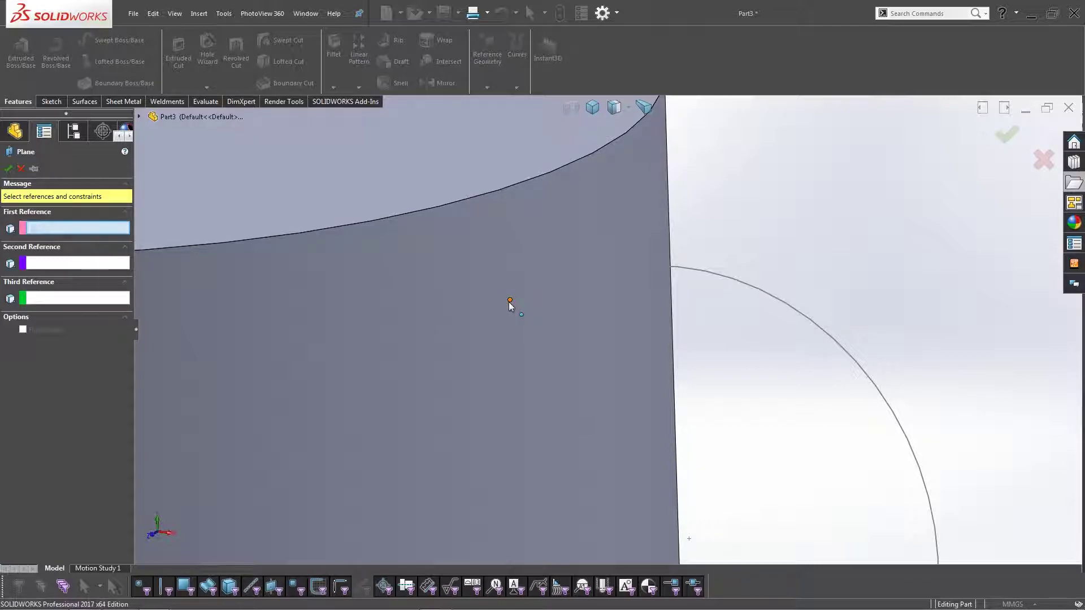
{"action": "scroll", "coordinate": [510, 305], "scroll_direction": "up", "scroll_amount": 5}
{"action": "middle_click_drag", "start_coordinate": [606, 308], "coordinate": [676, 235]}
{"action": "scroll", "coordinate": [551, 331], "scroll_direction": "down", "scroll_amount": 3}
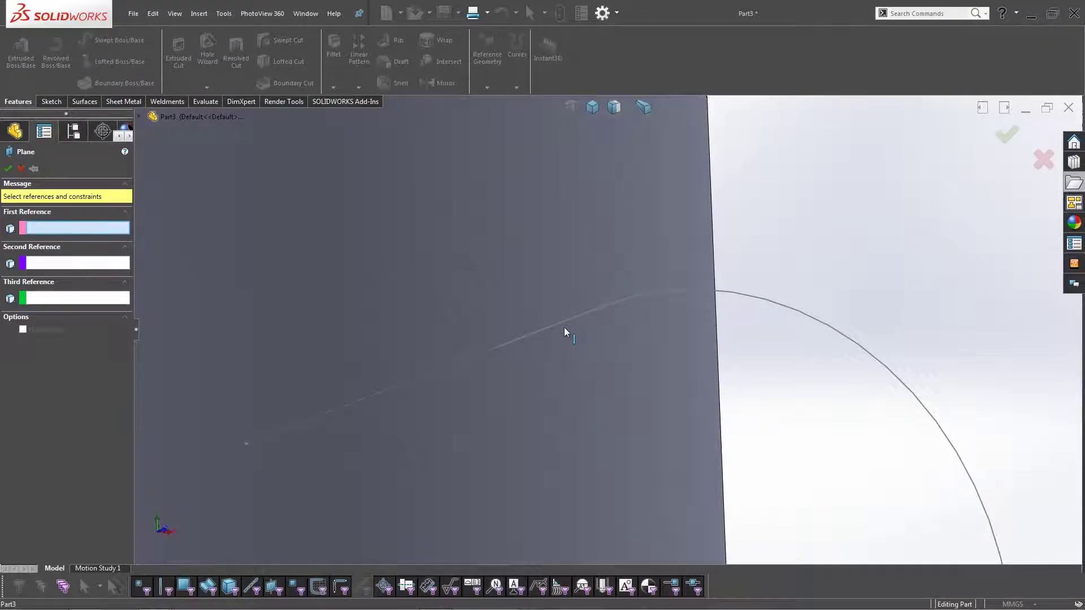
{"action": "left_click", "coordinate": [502, 346]}
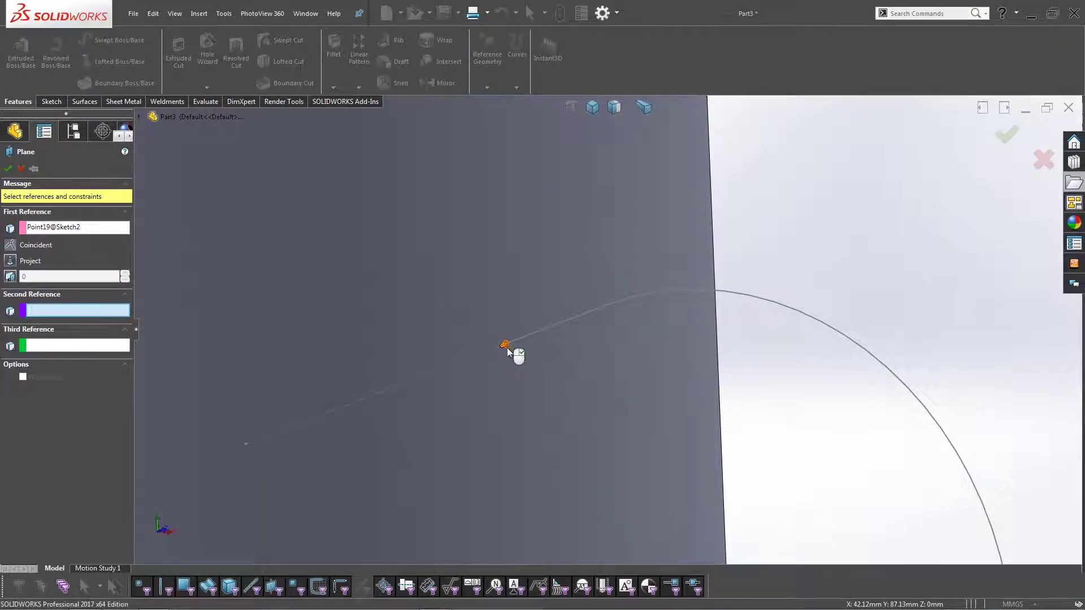
{"action": "left_click", "coordinate": [538, 333]}
{"action": "scroll", "coordinate": [558, 343], "scroll_direction": "up", "scroll_amount": 4}
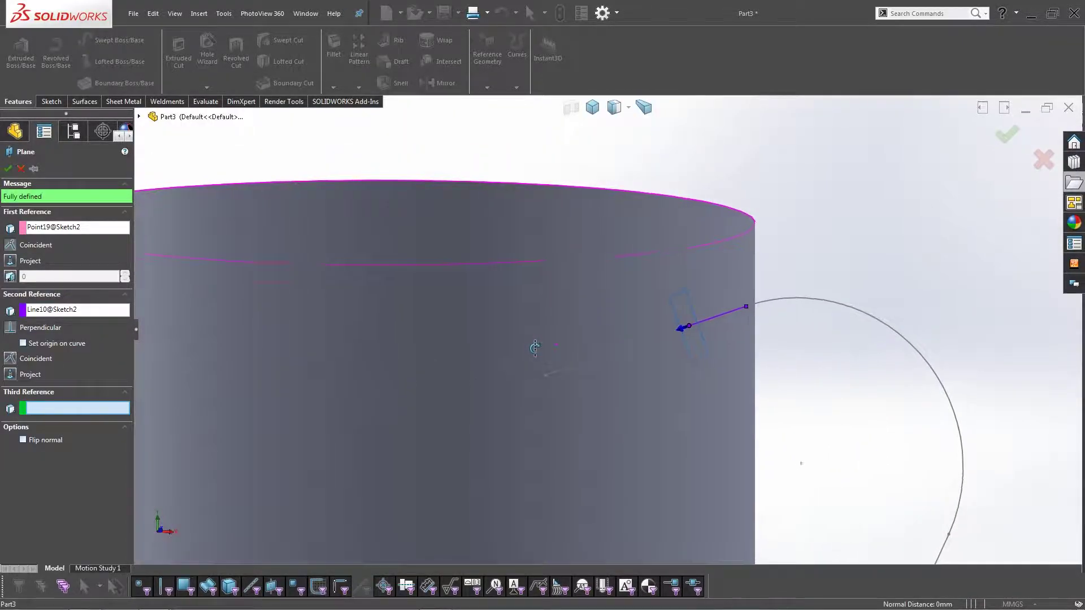
{"action": "scroll", "coordinate": [535, 347], "scroll_direction": "up", "scroll_amount": 2}
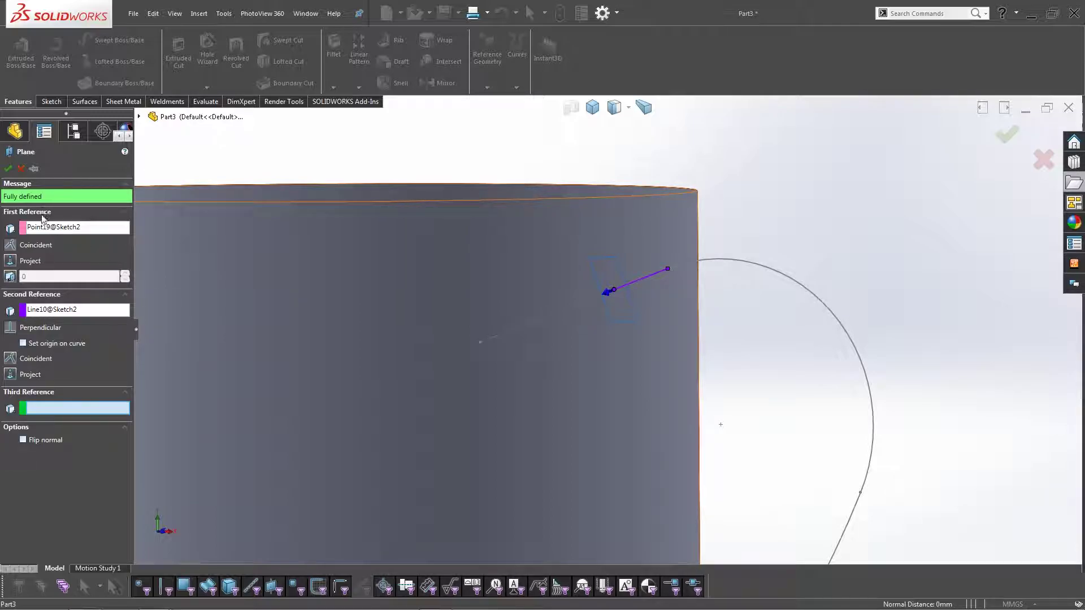
{"action": "left_click", "coordinate": [8, 169]}
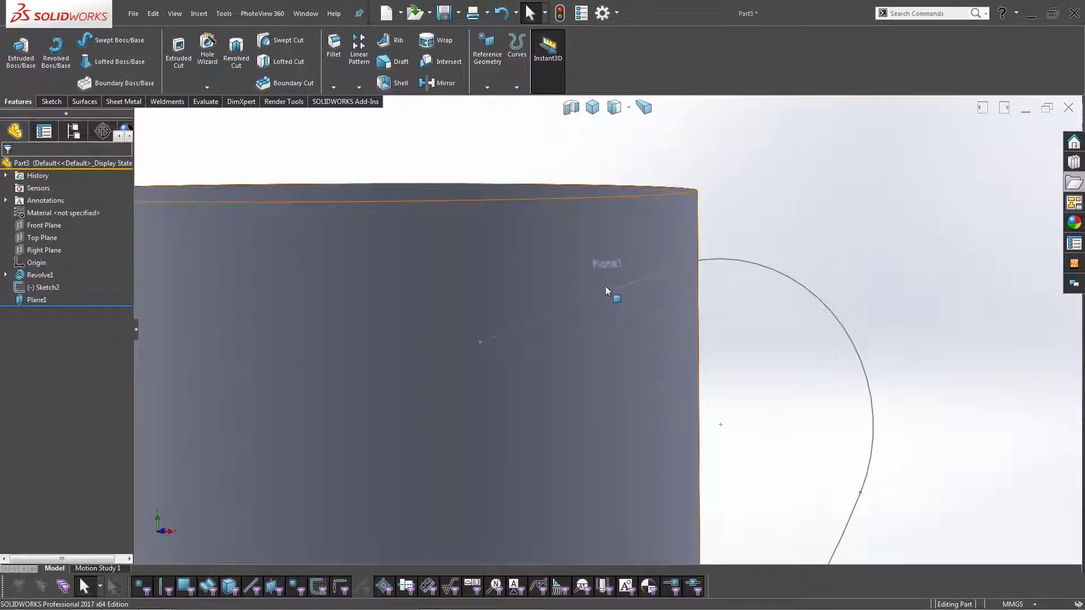
Step: Start a sketch on the plane at the handle path's inner end and draw a horizontal ellipse about 7.2 mm wide centred on the path endpoint
{"action": "left_click", "coordinate": [622, 270]}
{"action": "left_click", "coordinate": [669, 237]}
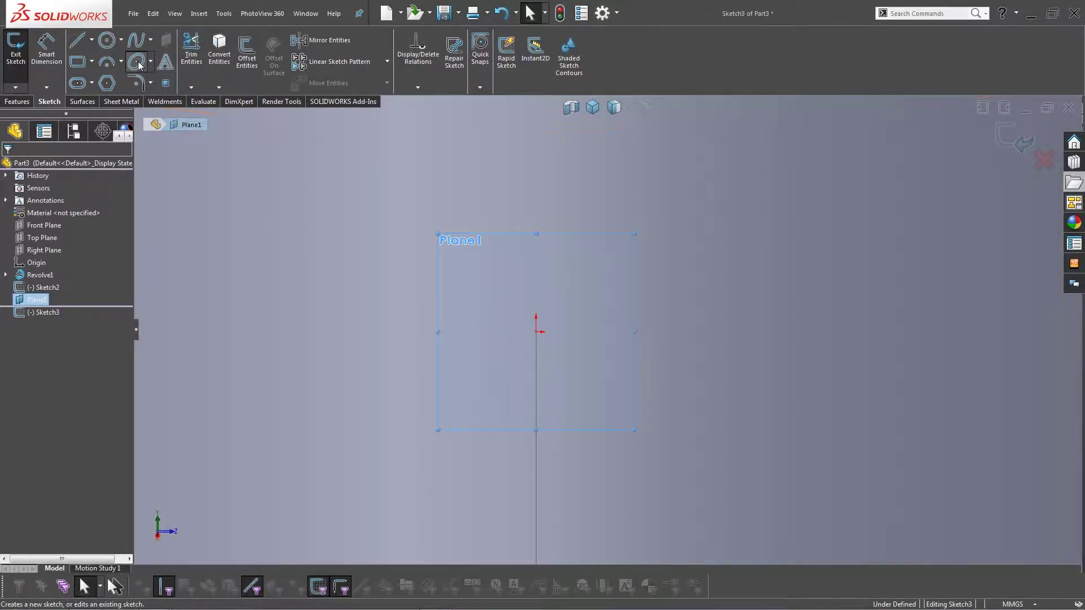
{"action": "left_click", "coordinate": [137, 62]}
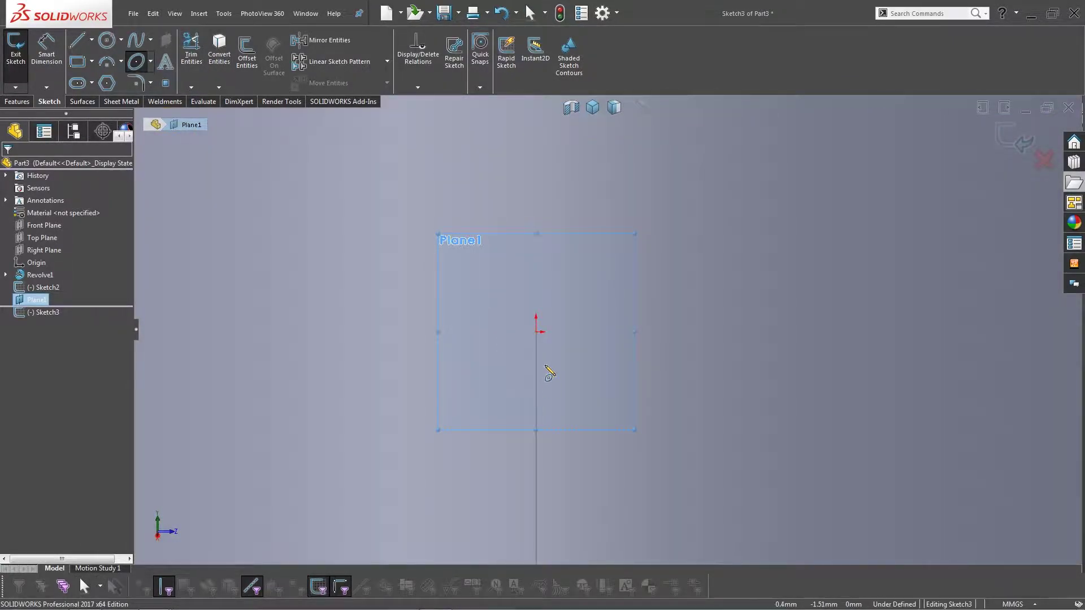
{"action": "left_click", "coordinate": [536, 333]}
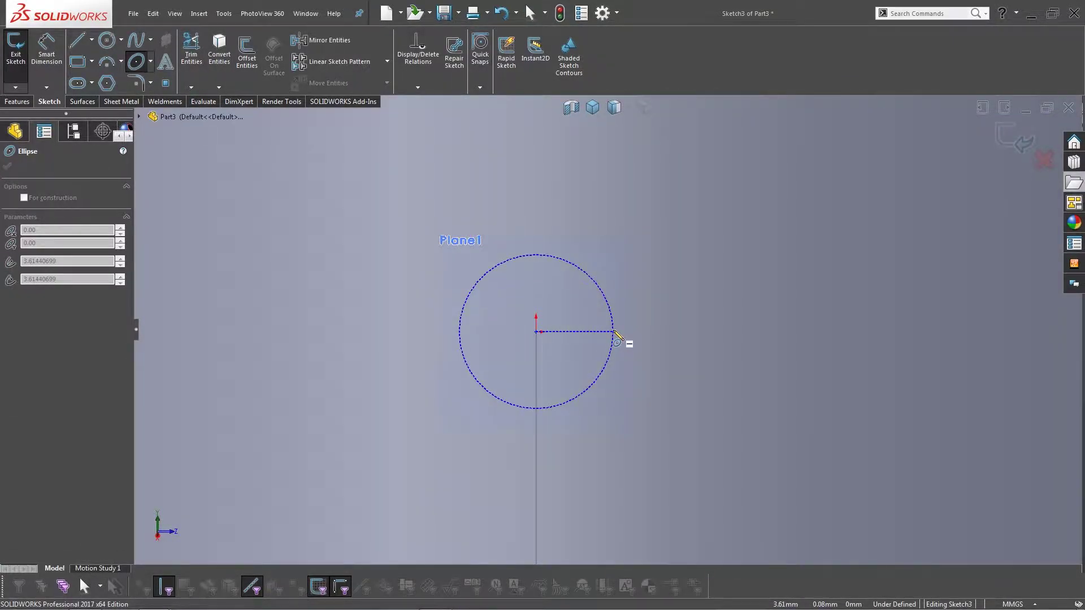
{"action": "left_click", "coordinate": [613, 332]}
{"action": "left_click", "coordinate": [612, 379]}
{"action": "key", "text": "Escape"}
Step: Dimension the ellipse's full width between its two side points and set it to 12 mm
{"action": "key", "text": "s"}
{"action": "left_click", "coordinate": [671, 395]}
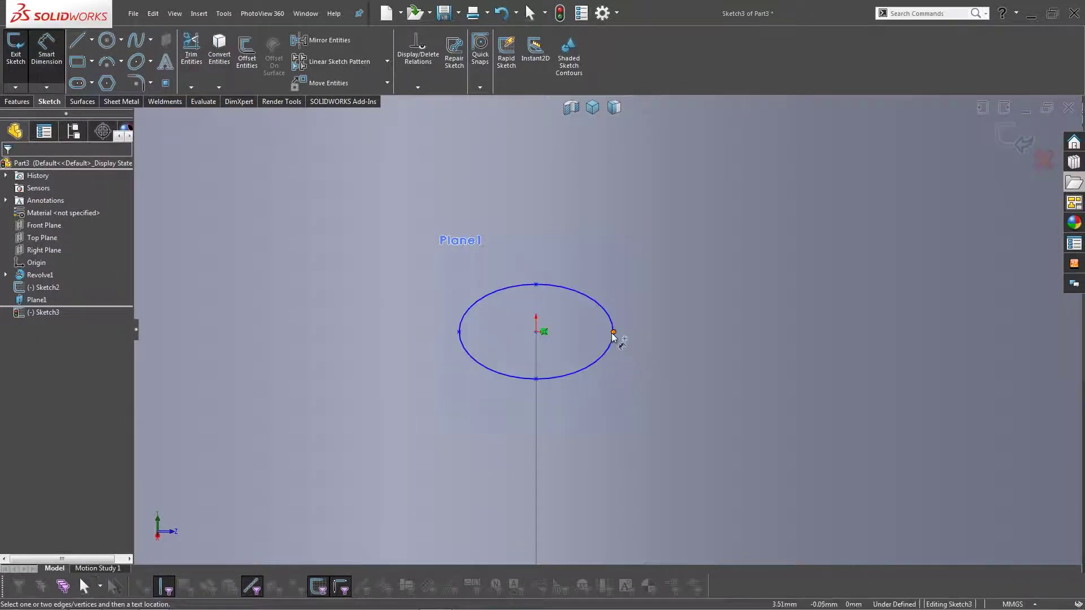
{"action": "left_click", "coordinate": [614, 331]}
{"action": "left_click", "coordinate": [459, 331]}
{"action": "left_click", "coordinate": [518, 264]}
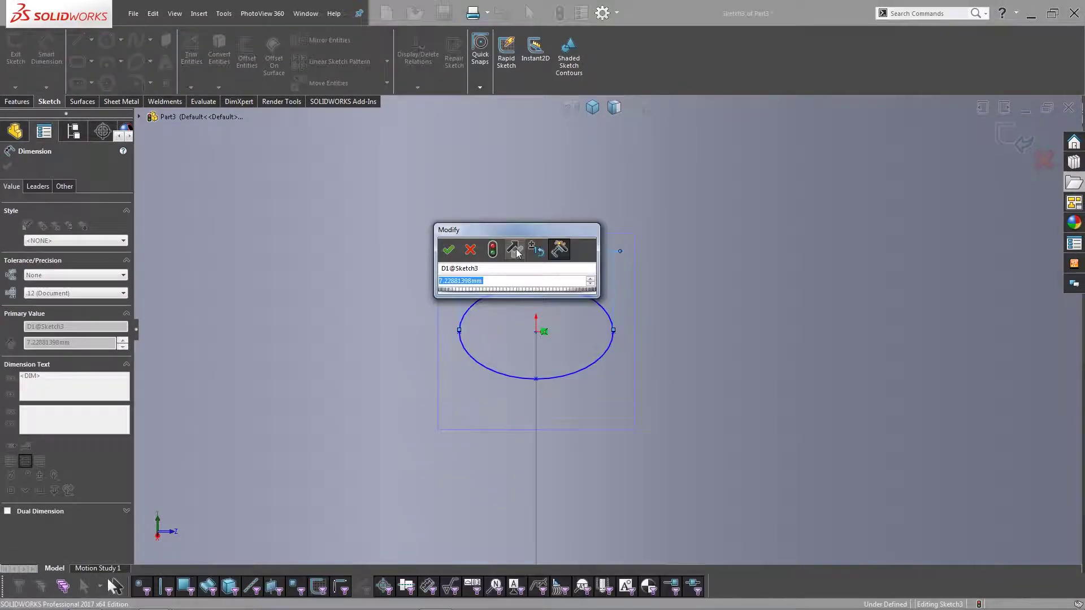
{"action": "type", "text": "12"}
{"action": "key", "text": "Return"}
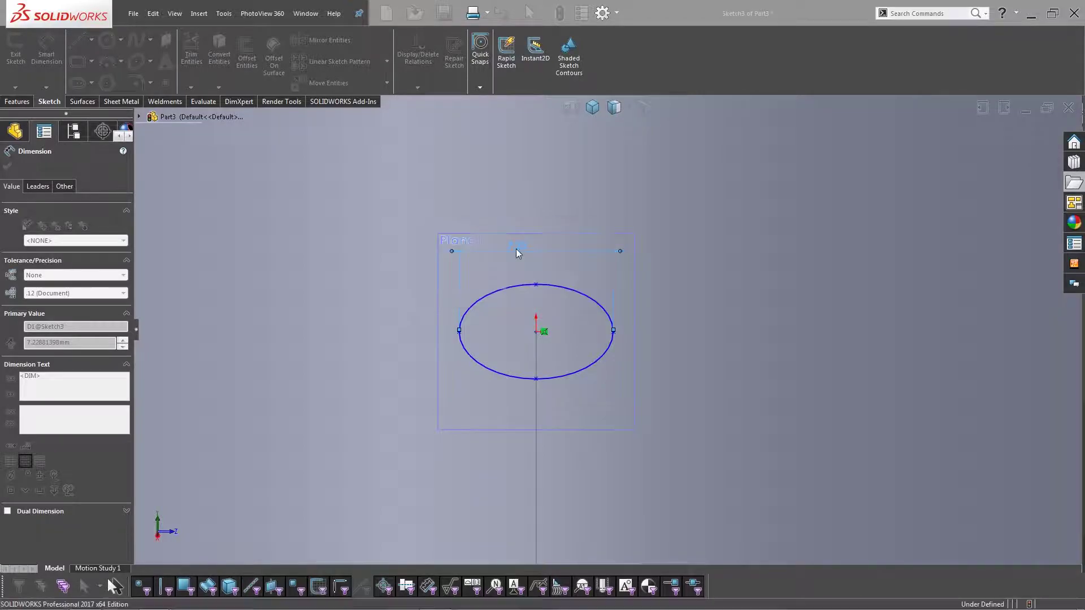
Step: Dimension the ellipse's full height between its upper and lower points as 8 mm, and exit the sketch
{"action": "left_click", "coordinate": [536, 412]}
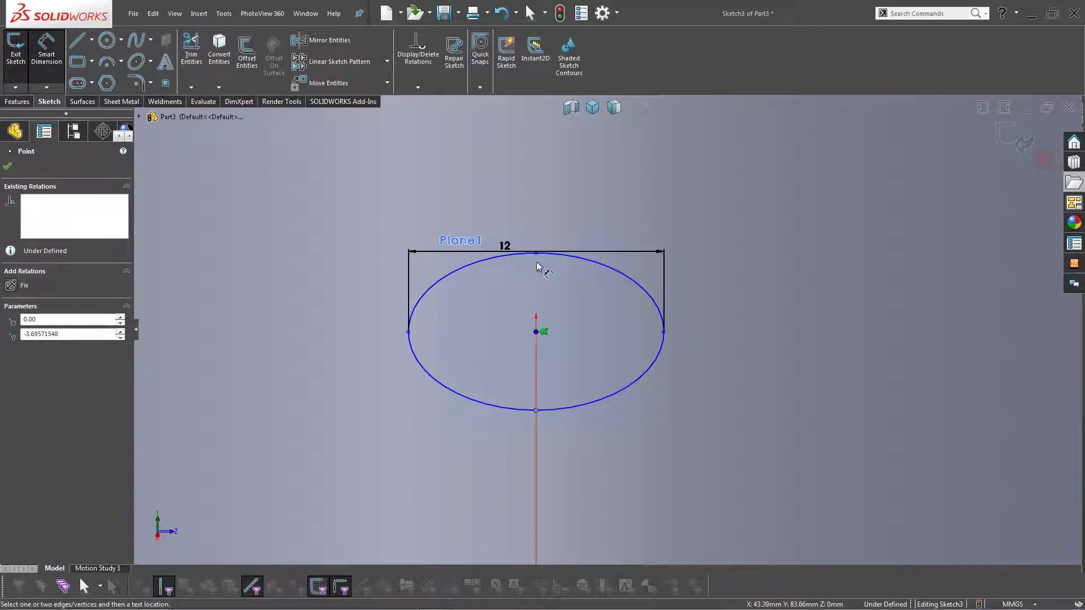
{"action": "left_click", "coordinate": [536, 253]}
{"action": "left_click", "coordinate": [584, 327]}
{"action": "type", "text": "8"}
{"action": "key", "text": "Return"}
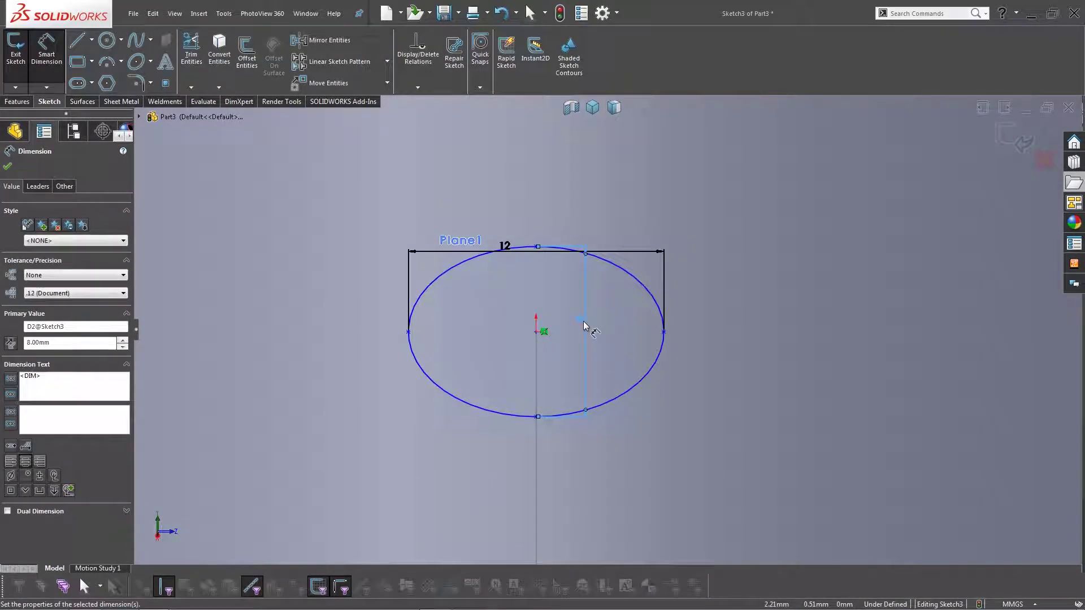
{"action": "key", "text": "Escape"}
{"action": "left_click", "coordinate": [1004, 143]}
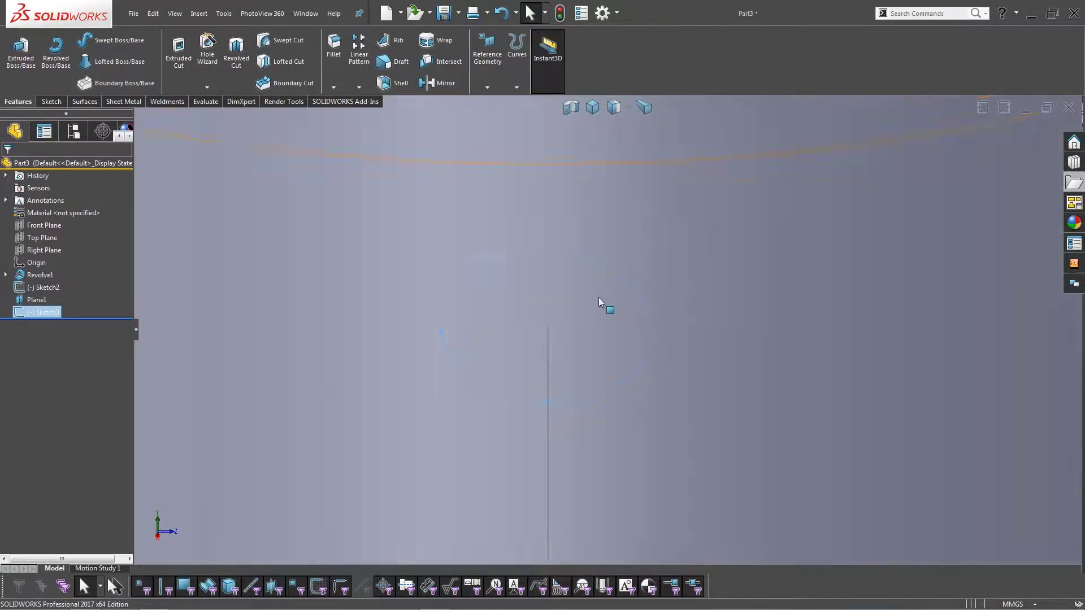
Step: Examine the elliptical profile and the handle path from several angles, including where the path meets the mug wall
{"action": "scroll", "coordinate": [600, 300], "scroll_direction": "up", "scroll_amount": 5}
{"action": "middle_click_drag", "start_coordinate": [600, 300], "coordinate": [554, 344]}
{"action": "scroll", "coordinate": [628, 294], "scroll_direction": "up", "scroll_amount": 5}
{"action": "mouse_move", "coordinate": [826, 247]}
{"action": "middle_mouse_down"}
{"action": "mouse_move", "coordinate": [744, 283]}
{"action": "mouse_move", "coordinate": [757, 270]}
{"action": "middle_mouse_up"}
{"action": "scroll", "coordinate": [758, 270], "scroll_direction": "down", "scroll_amount": 5}
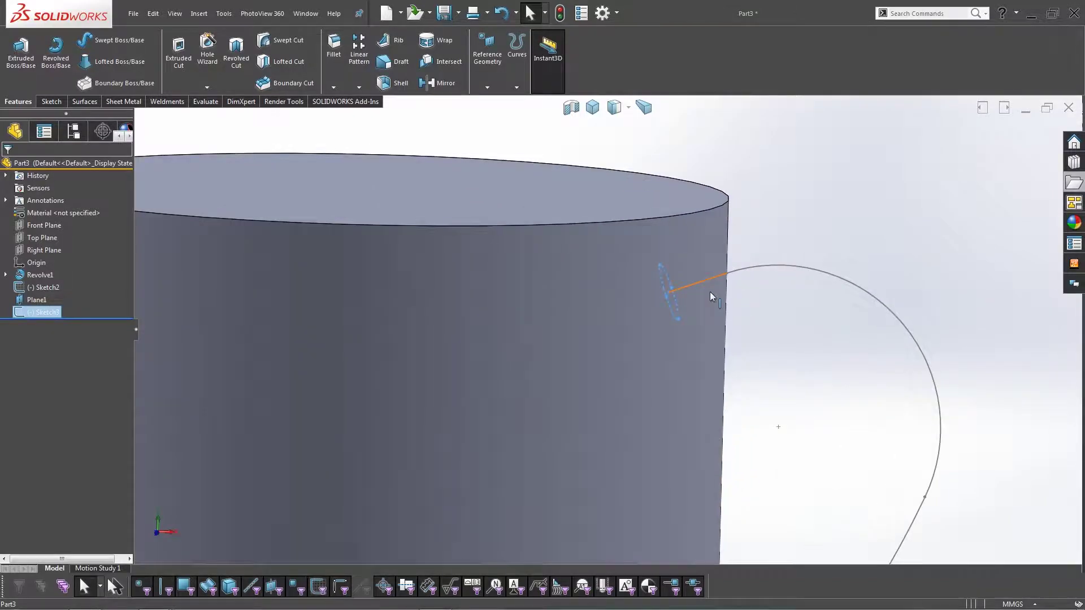
{"action": "scroll", "coordinate": [676, 235], "scroll_direction": "up", "scroll_amount": 3}
{"action": "middle_click_drag", "start_coordinate": [682, 302], "coordinate": [702, 276]}
{"action": "left_click", "coordinate": [731, 253]}
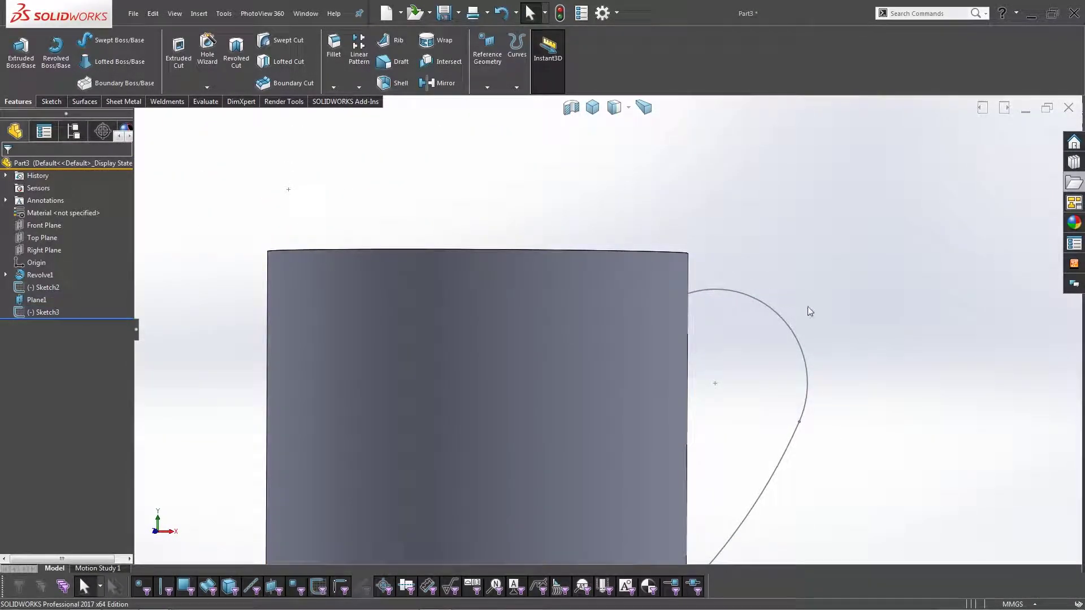
{"action": "scroll", "coordinate": [639, 313], "scroll_direction": "up", "scroll_amount": 4}
{"action": "scroll", "coordinate": [625, 463], "scroll_direction": "down", "scroll_amount": 6}
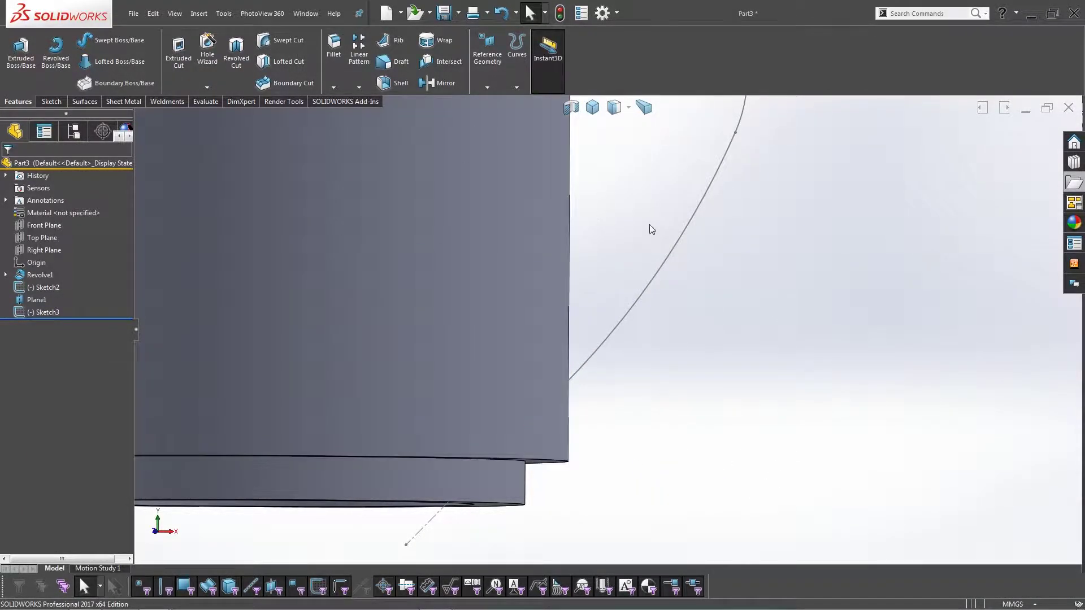
{"action": "scroll", "coordinate": [650, 228], "scroll_direction": "up", "scroll_amount": 5}
{"action": "scroll", "coordinate": [649, 228], "scroll_direction": "down", "scroll_amount": 1}
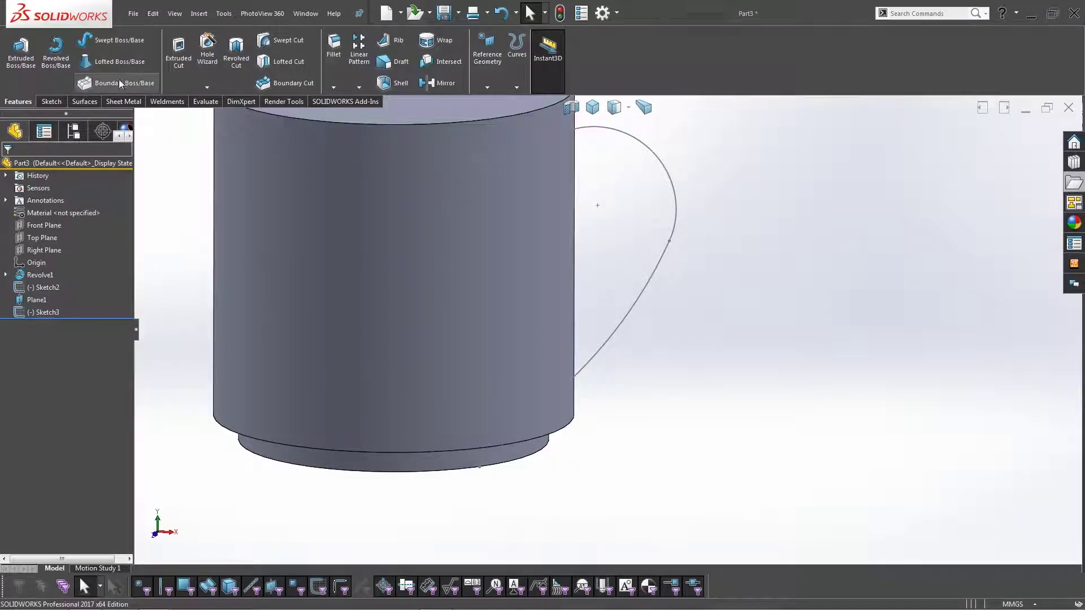
Step: Create a swept boss using the elliptical sketch as profile and the handle sketch as path
{"action": "left_click", "coordinate": [114, 43]}
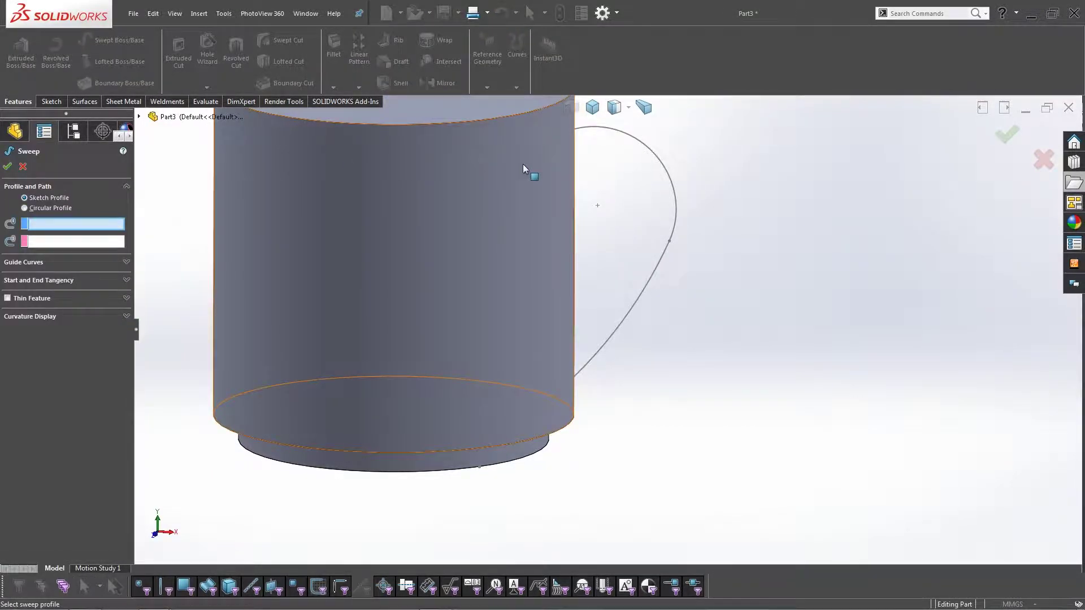
{"action": "left_click", "coordinate": [541, 149]}
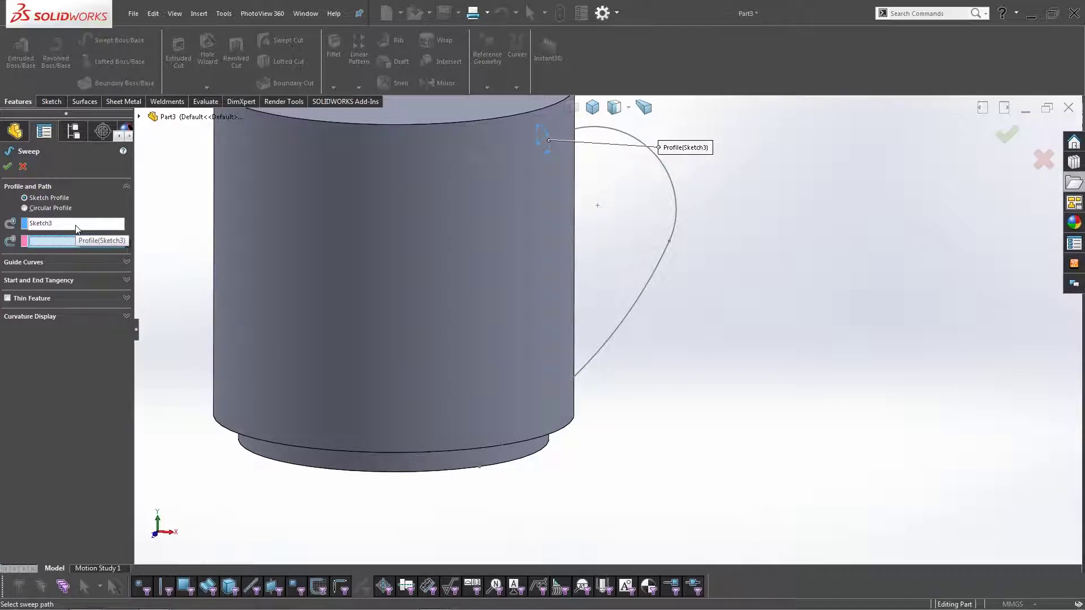
{"action": "left_click", "coordinate": [642, 145]}
{"action": "middle_click_drag", "start_coordinate": [622, 407], "coordinate": [589, 249]}
{"action": "right_click", "coordinate": [589, 234]}
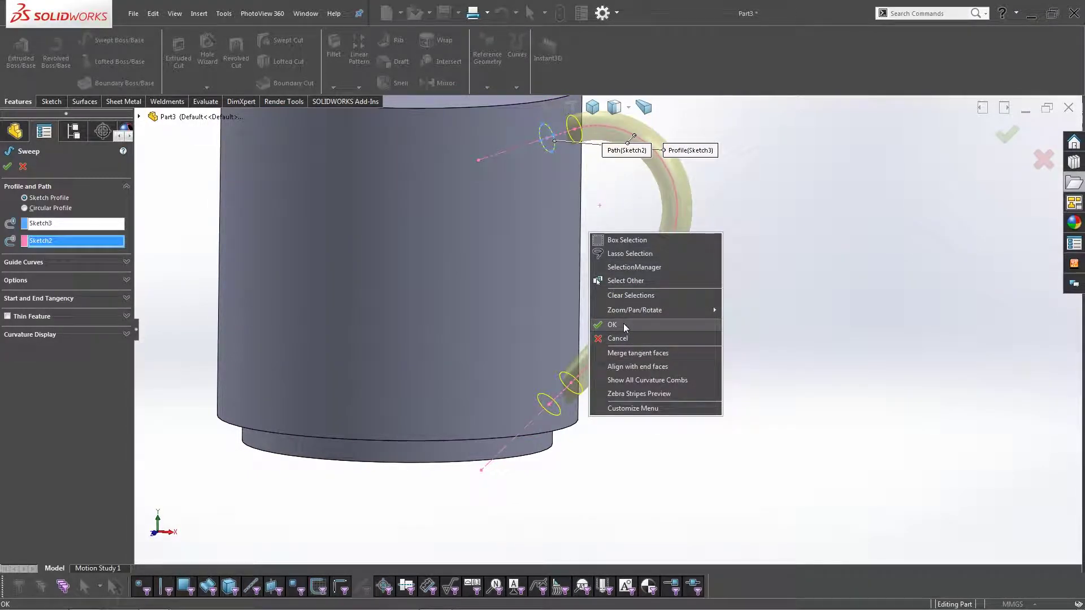
{"action": "left_click", "coordinate": [613, 325]}
{"action": "left_click", "coordinate": [680, 373]}
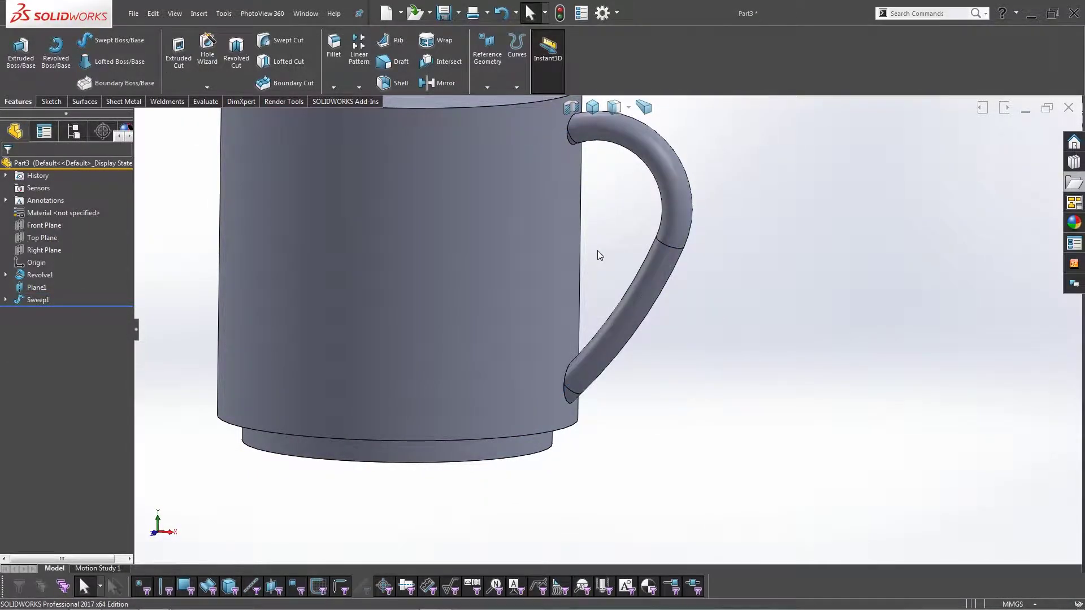
Step: Inspect the swept handle feature and where its ends meet the mug body
{"action": "scroll", "coordinate": [596, 252], "scroll_direction": "up", "scroll_amount": 4}
{"action": "middle_click_drag", "start_coordinate": [606, 277], "coordinate": [604, 310]}
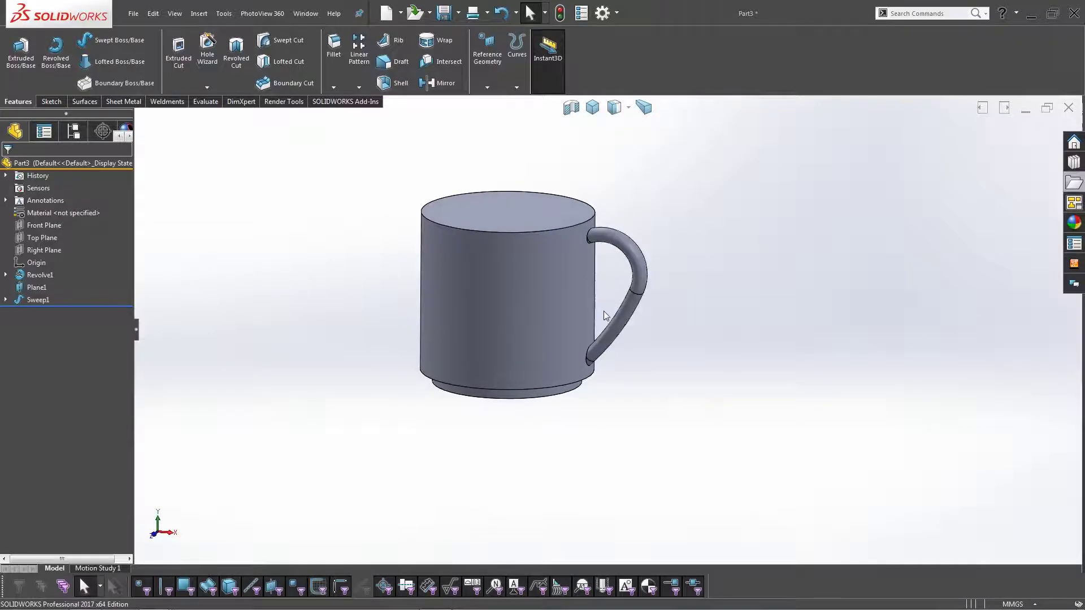
{"action": "left_click", "coordinate": [39, 299]}
{"action": "middle_click_drag", "start_coordinate": [442, 306], "coordinate": [440, 268]}
{"action": "middle_click_drag", "start_coordinate": [608, 235], "coordinate": [610, 236]}
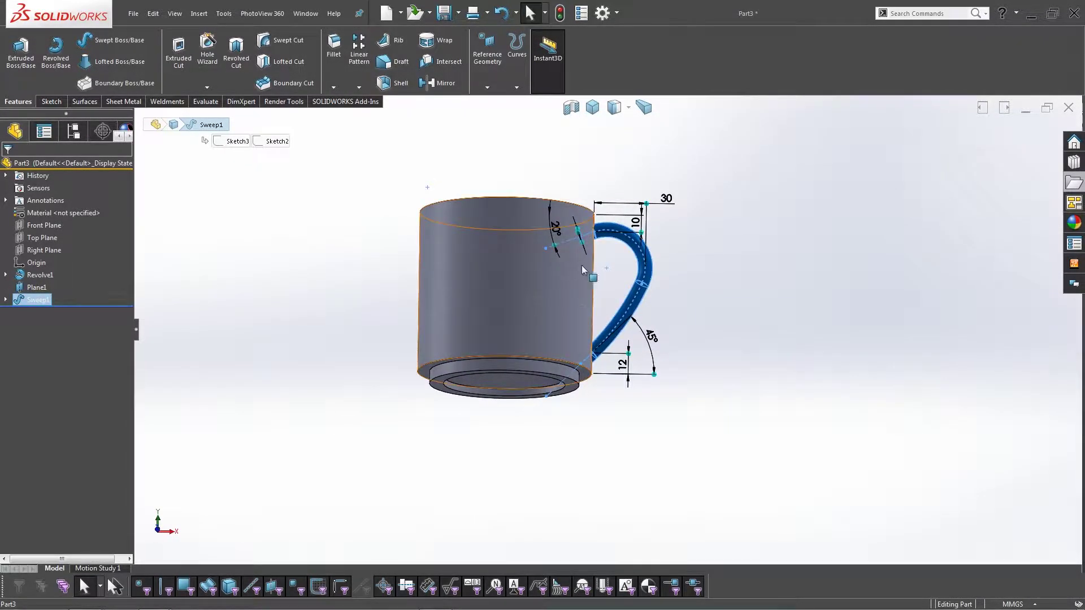
{"action": "middle_click_drag", "start_coordinate": [625, 284], "coordinate": [619, 315]}
{"action": "left_click", "coordinate": [730, 237]}
{"action": "middle_click_drag", "start_coordinate": [686, 270], "coordinate": [683, 285]}
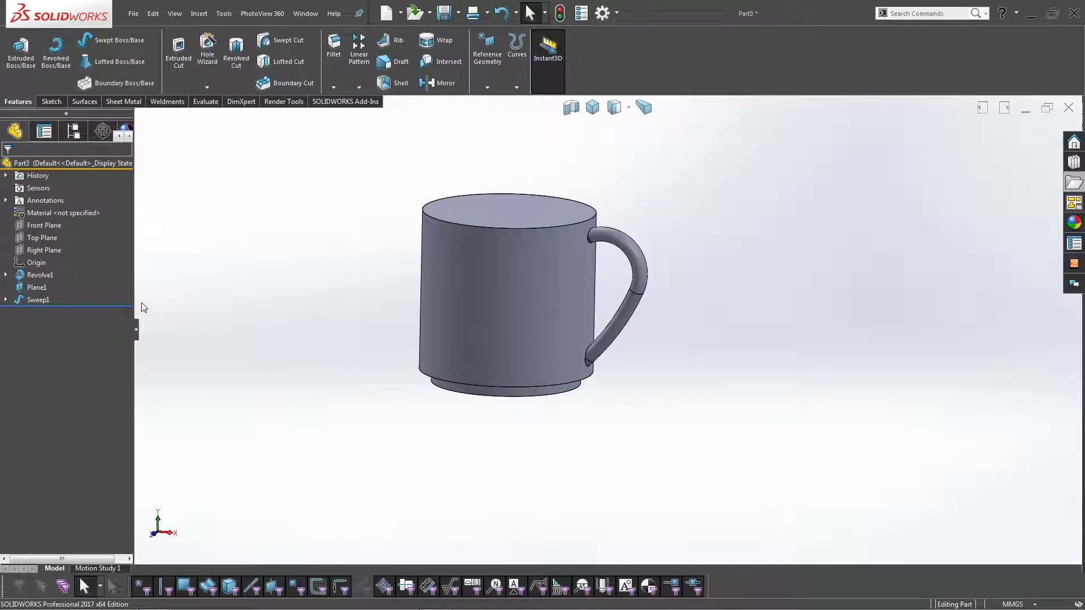
Step: Edit the handle sweep and turn off Merge result so the handle stays a separate body
{"action": "right_click", "coordinate": [34, 301]}
{"action": "left_click", "coordinate": [40, 283]}
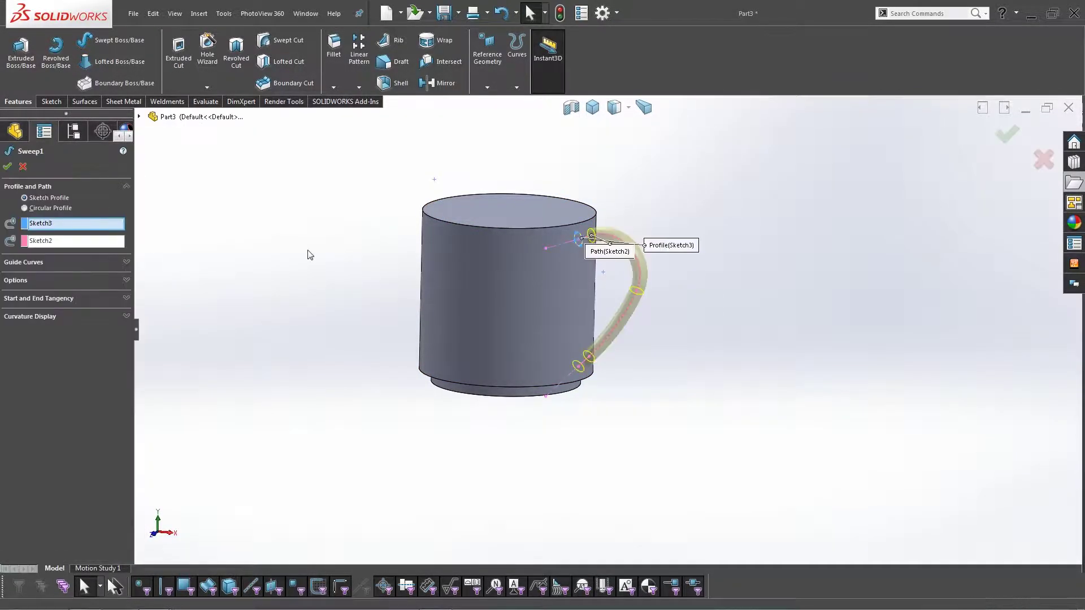
{"action": "left_click", "coordinate": [57, 280]}
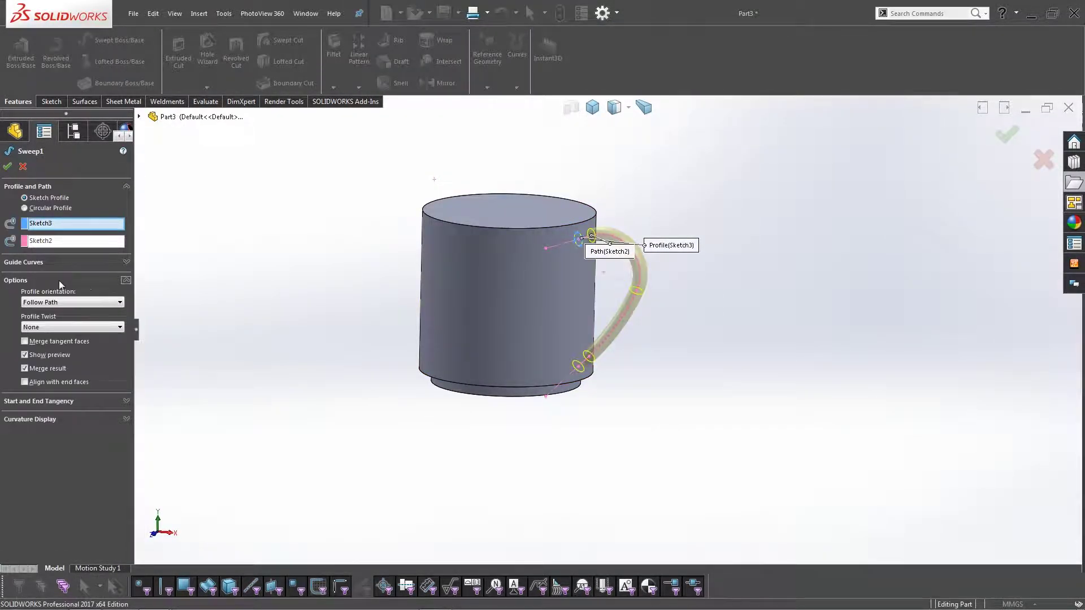
{"action": "left_click", "coordinate": [24, 369]}
{"action": "left_click", "coordinate": [8, 168]}
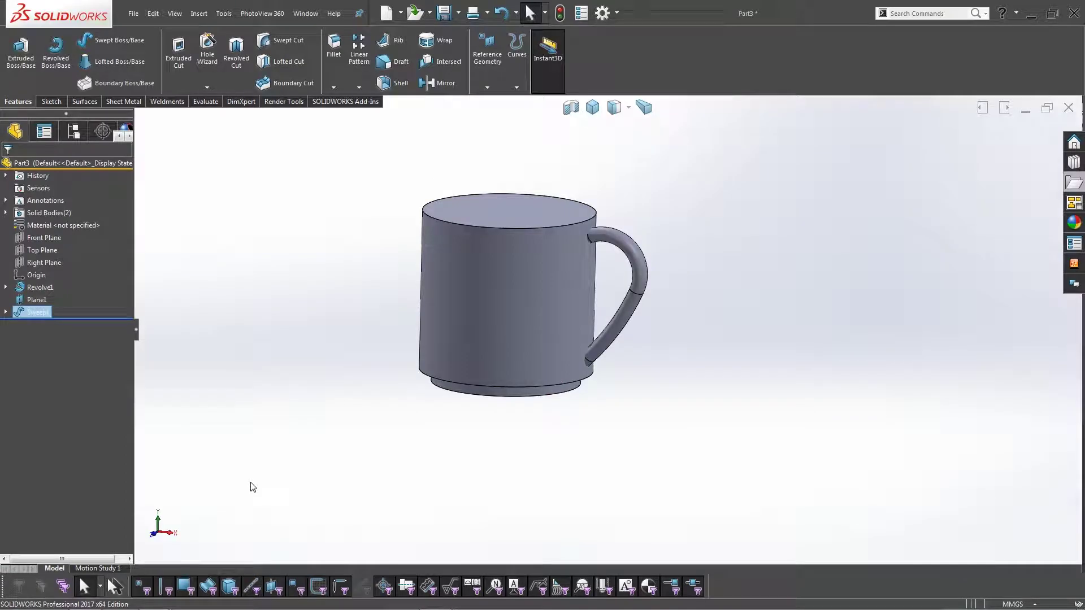
Step: Shell the mug body to a 5 mm wall thickness with the preview on, removing its top face
{"action": "middle_click_drag", "start_coordinate": [609, 257], "coordinate": [615, 286]}
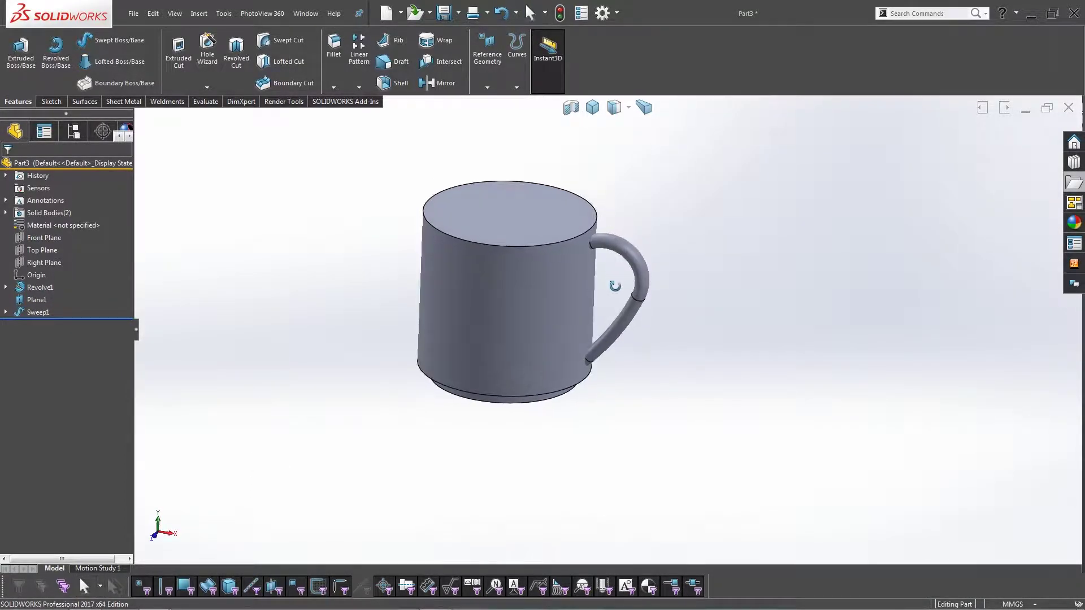
{"action": "scroll", "coordinate": [611, 280], "scroll_direction": "down", "scroll_amount": 2}
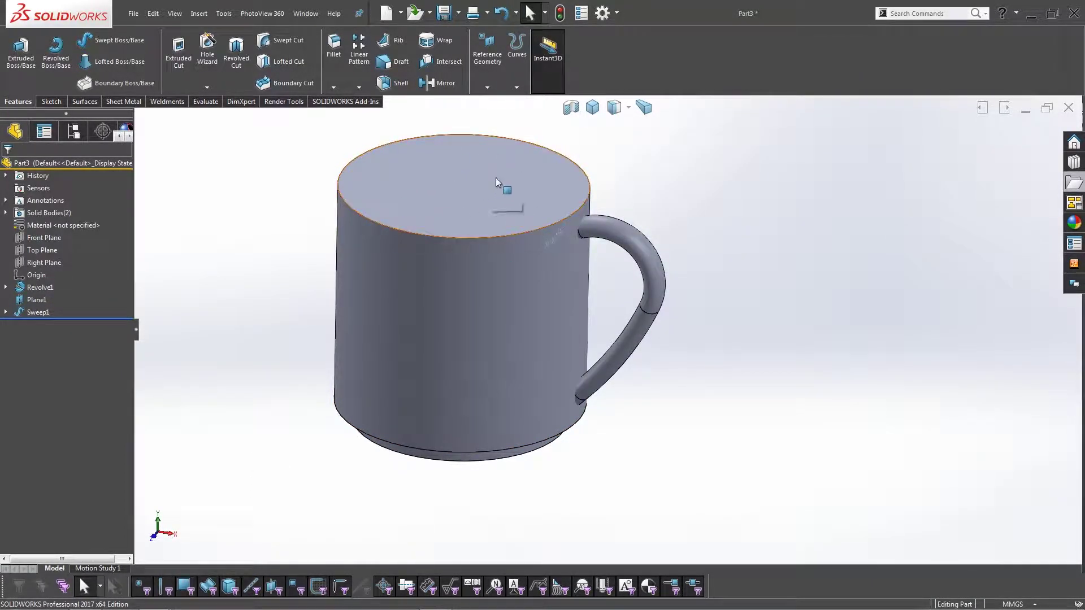
{"action": "left_click", "coordinate": [387, 82]}
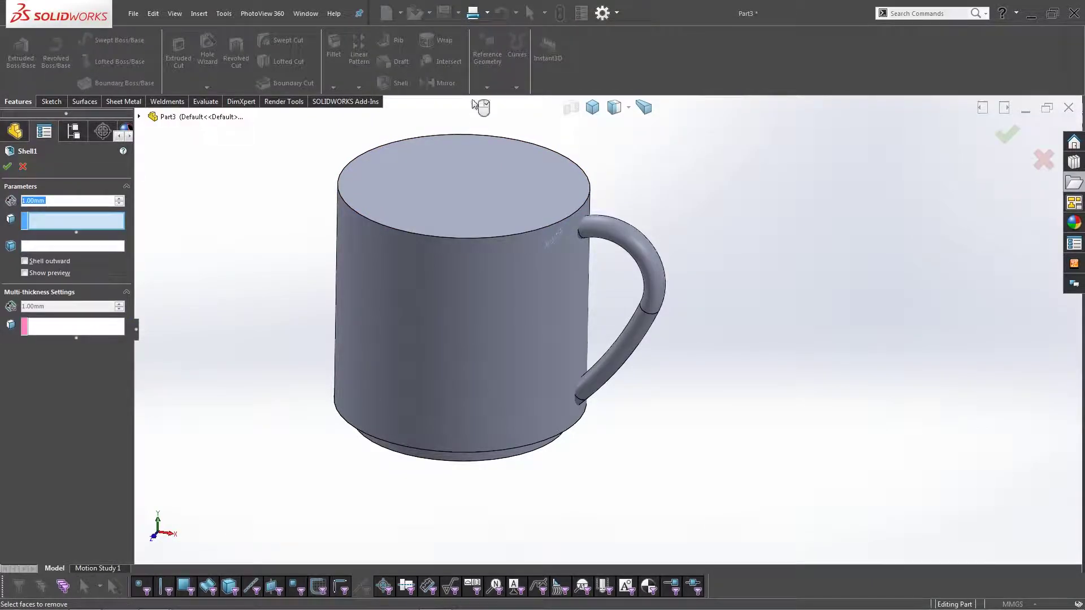
{"action": "left_click", "coordinate": [453, 176]}
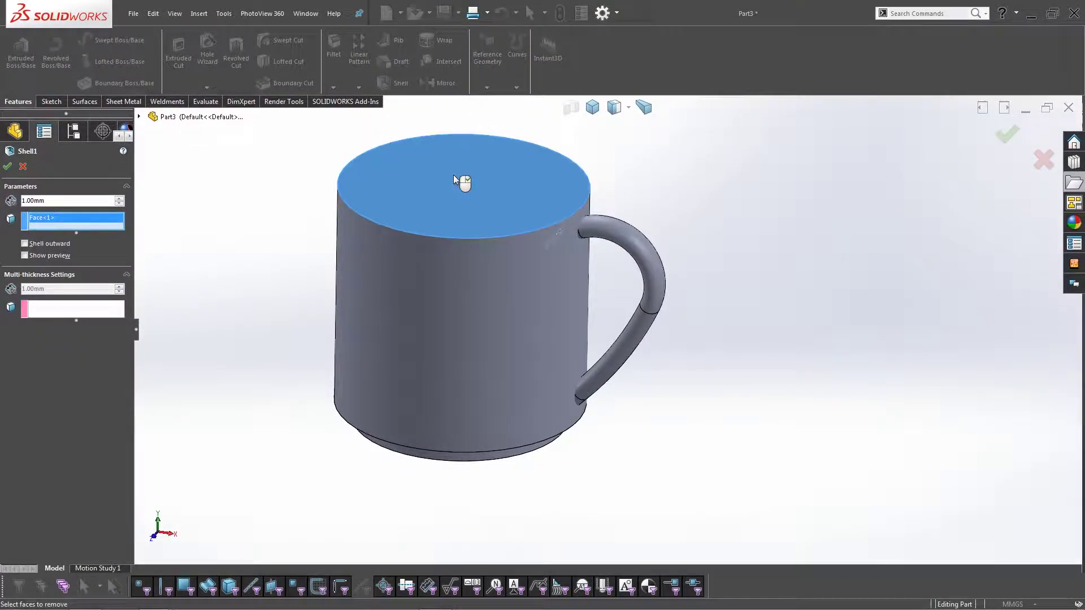
{"action": "left_click", "coordinate": [50, 257]}
{"action": "left_click", "coordinate": [120, 201]}
{"action": "left_click", "coordinate": [119, 202]}
{"action": "left_click", "coordinate": [120, 202]}
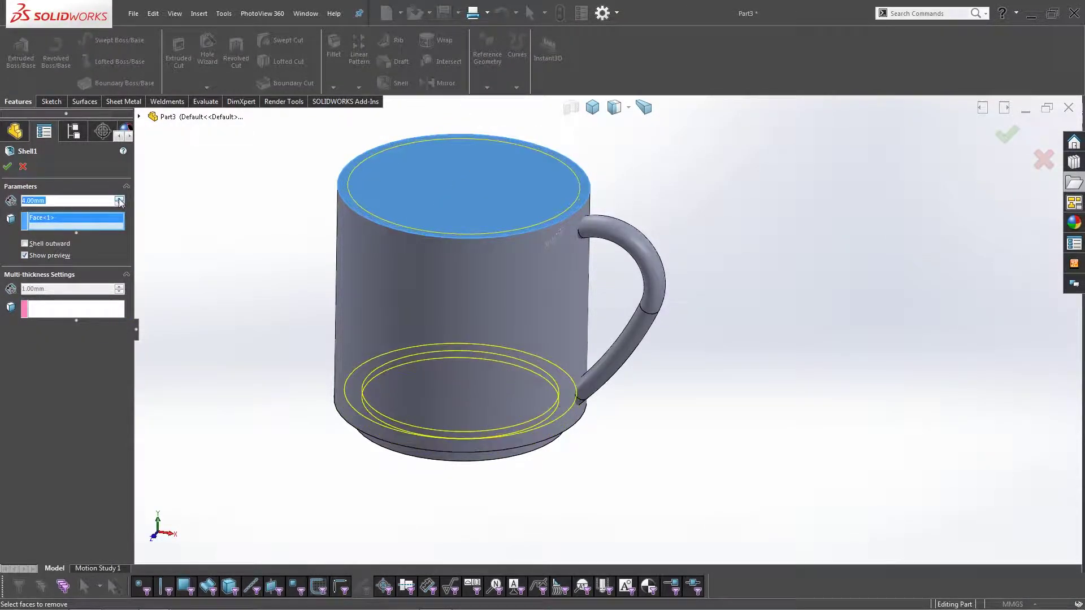
{"action": "left_click", "coordinate": [120, 202]}
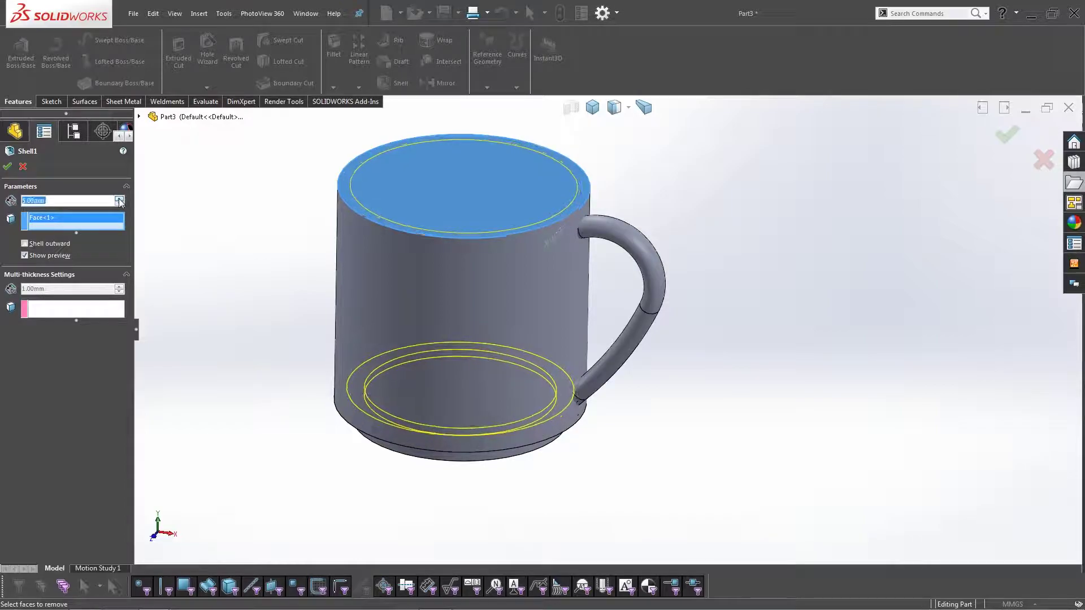
{"action": "left_click", "coordinate": [7, 166]}
Step: Inspect the inside of the shelled mug where the handle ends pass through the wall
{"action": "middle_click_drag", "start_coordinate": [327, 315], "coordinate": [403, 431]}
{"action": "scroll", "coordinate": [594, 298], "scroll_direction": "down", "scroll_amount": 4}
{"action": "middle_click_drag", "start_coordinate": [594, 299], "coordinate": [592, 296]}
{"action": "left_click", "coordinate": [599, 249]}
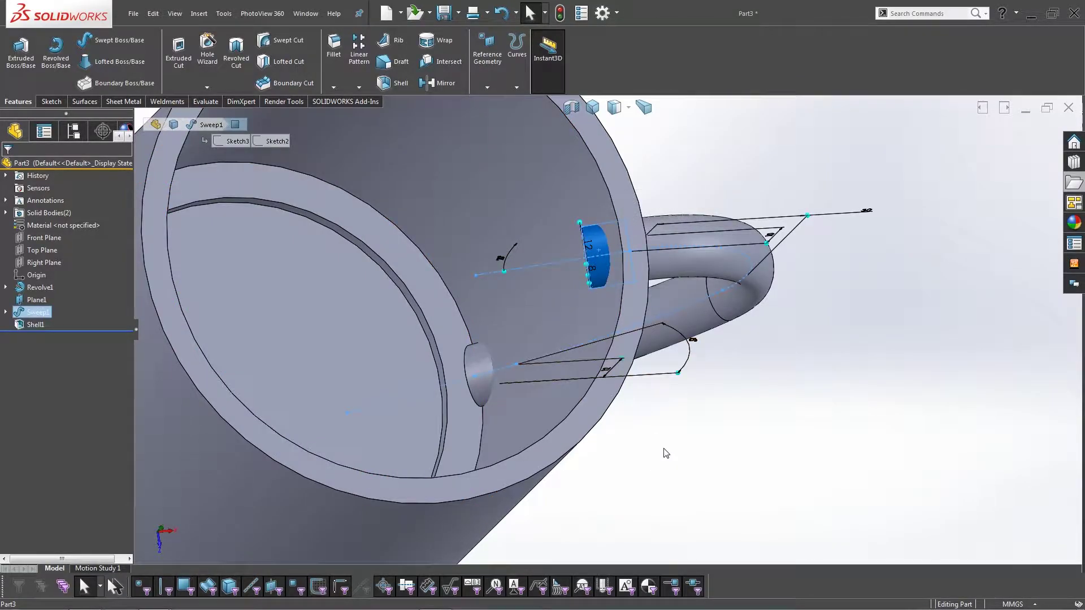
{"action": "scroll", "coordinate": [661, 448], "scroll_direction": "up", "scroll_amount": 5}
{"action": "mouse_move", "coordinate": [644, 431]}
{"action": "middle_mouse_down"}
{"action": "mouse_move", "coordinate": [651, 450]}
{"action": "mouse_move", "coordinate": [627, 458]}
{"action": "mouse_move", "coordinate": [627, 322]}
{"action": "mouse_move", "coordinate": [669, 441]}
{"action": "middle_mouse_up"}
{"action": "key", "text": "Escape"}
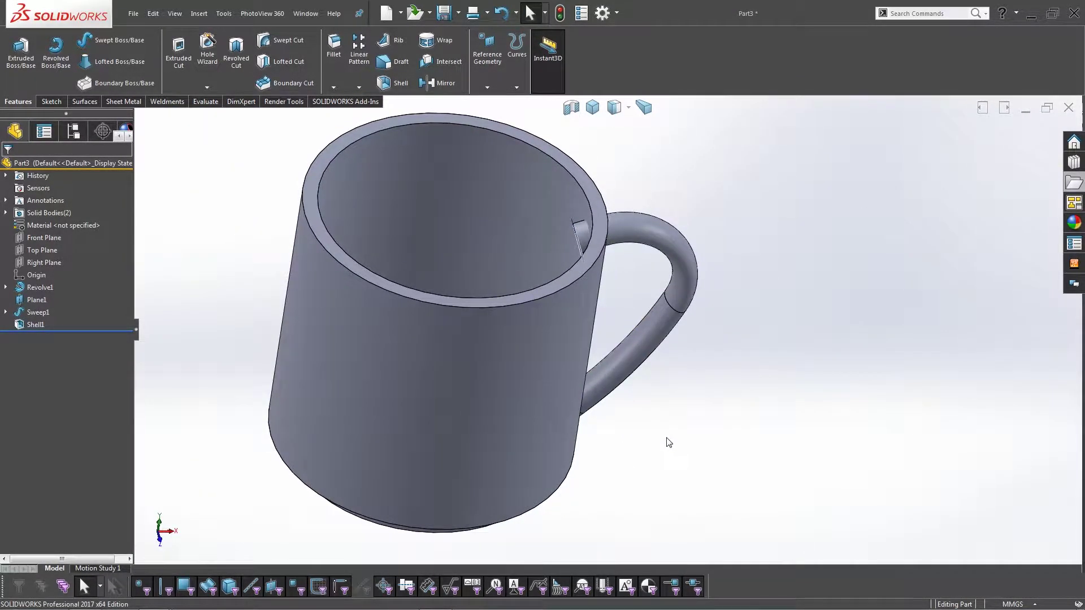
Step: Start a sketch on the mug's top rim face and convert the rim's circular edge into it
{"action": "left_click", "coordinate": [602, 237]}
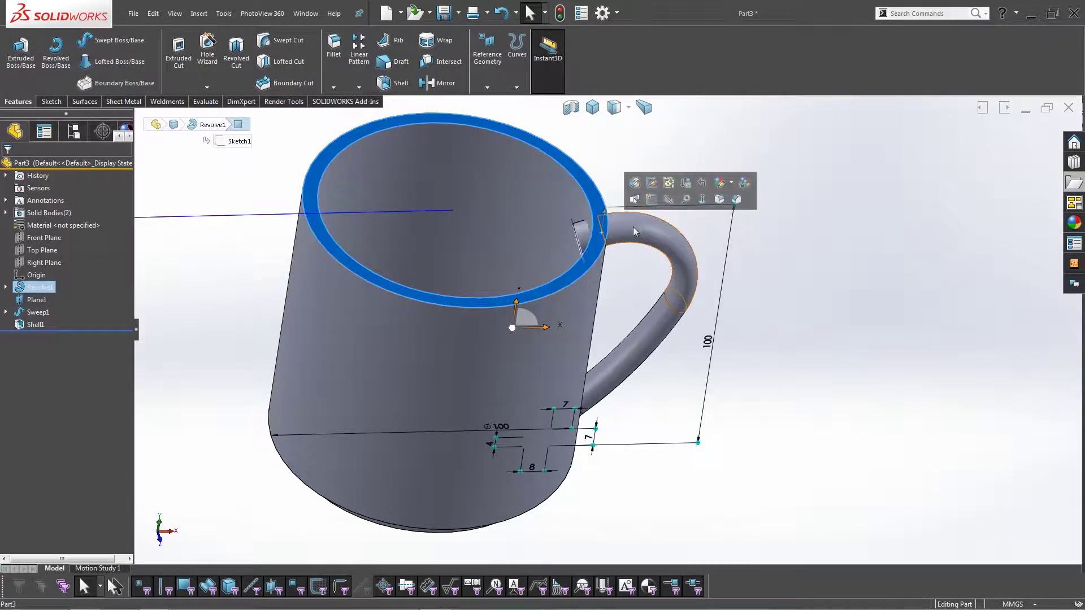
{"action": "left_click", "coordinate": [651, 199]}
{"action": "key", "text": "Escape"}
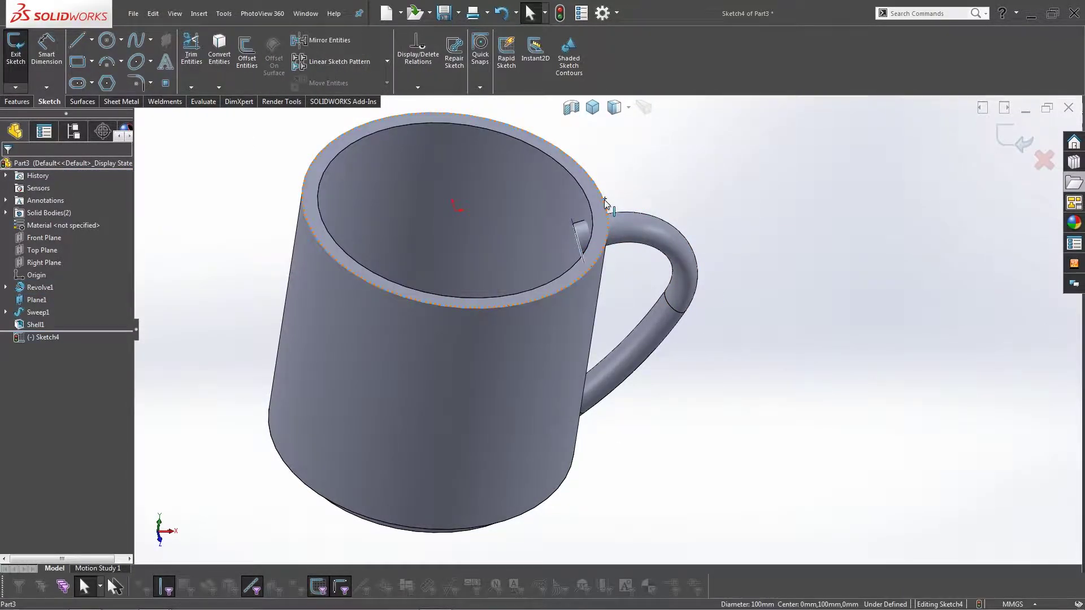
{"action": "left_click", "coordinate": [219, 51]}
{"action": "middle_click_drag", "start_coordinate": [598, 277], "coordinate": [574, 223]}
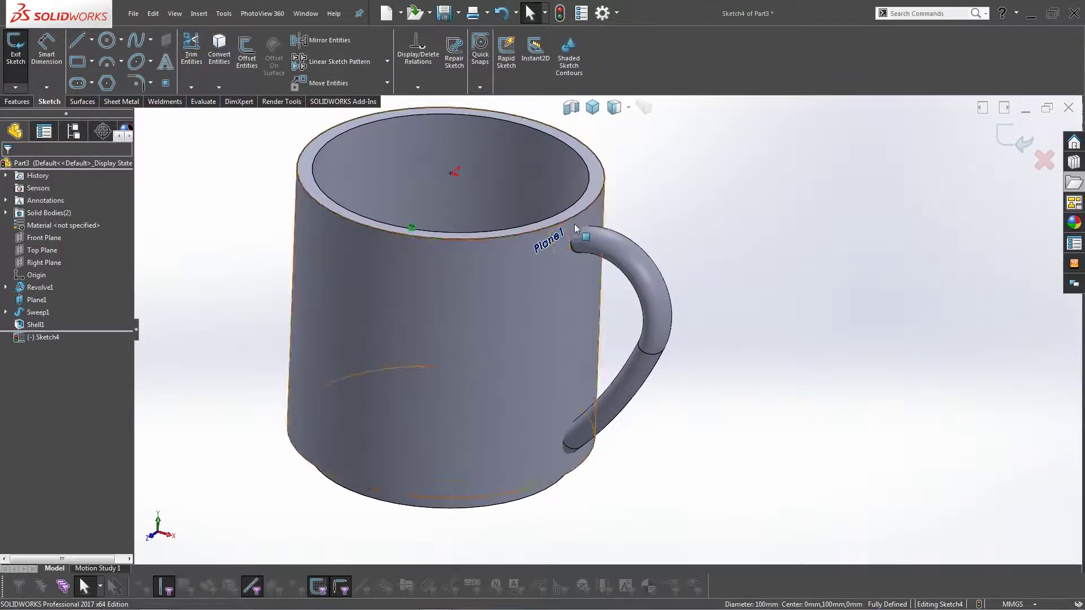
{"action": "left_click", "coordinate": [17, 102]}
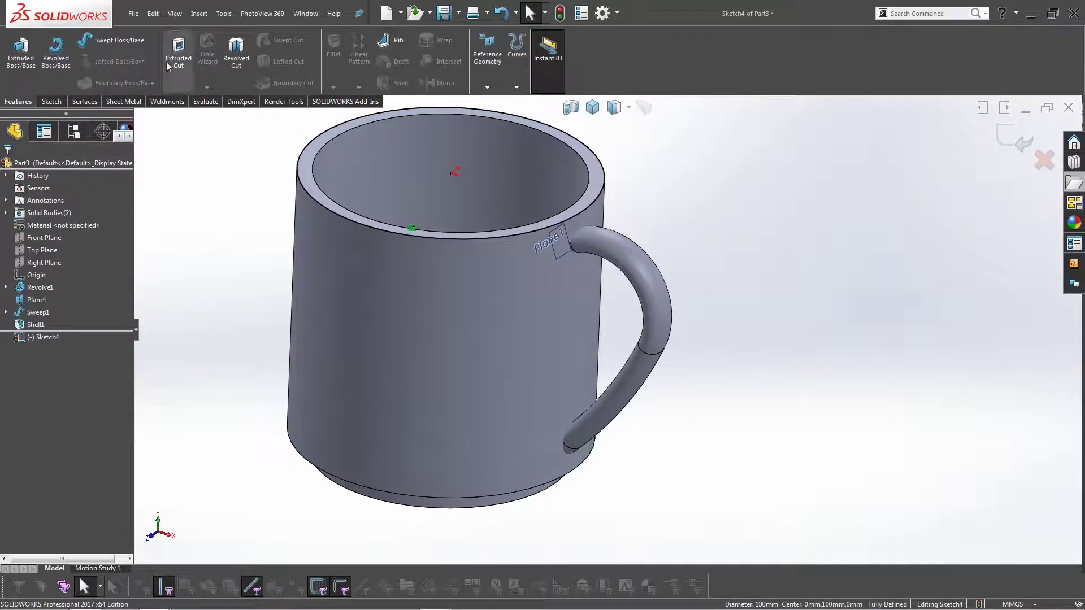
Step: Cut-extrude the rim circle 120 mm down through the mug, limiting the feature scope to the handle body only
{"action": "left_click", "coordinate": [179, 52]}
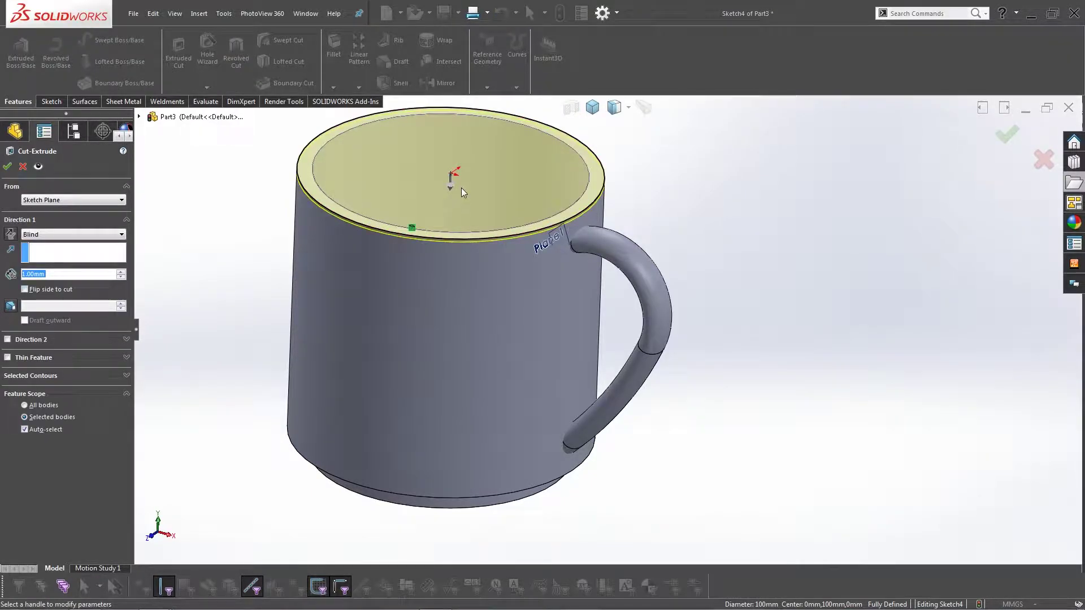
{"action": "left_click_drag", "start_coordinate": [451, 186], "coordinate": [439, 516]}
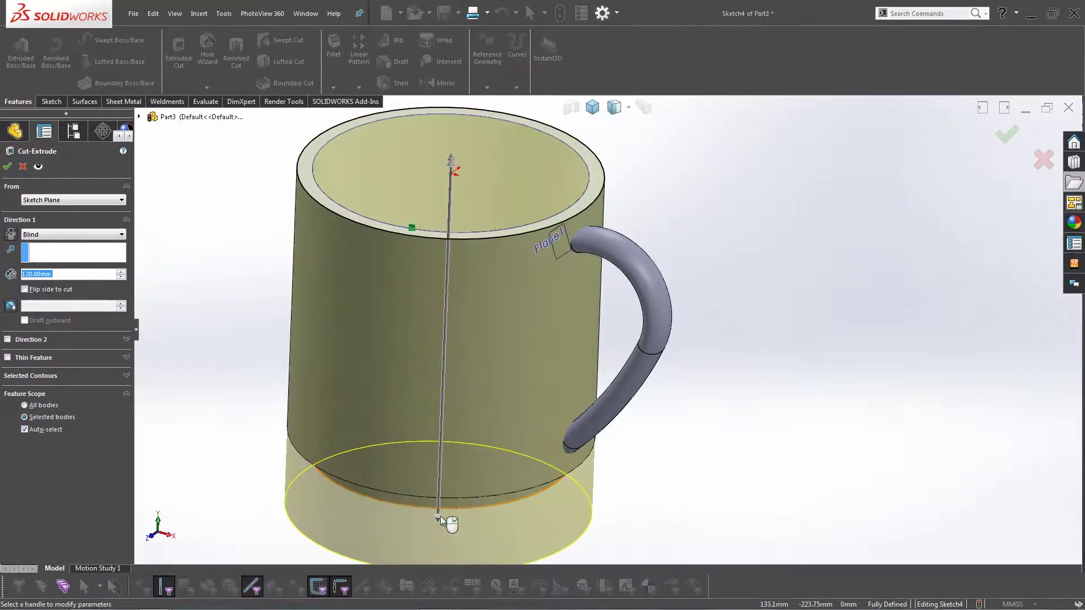
{"action": "left_click", "coordinate": [24, 417]}
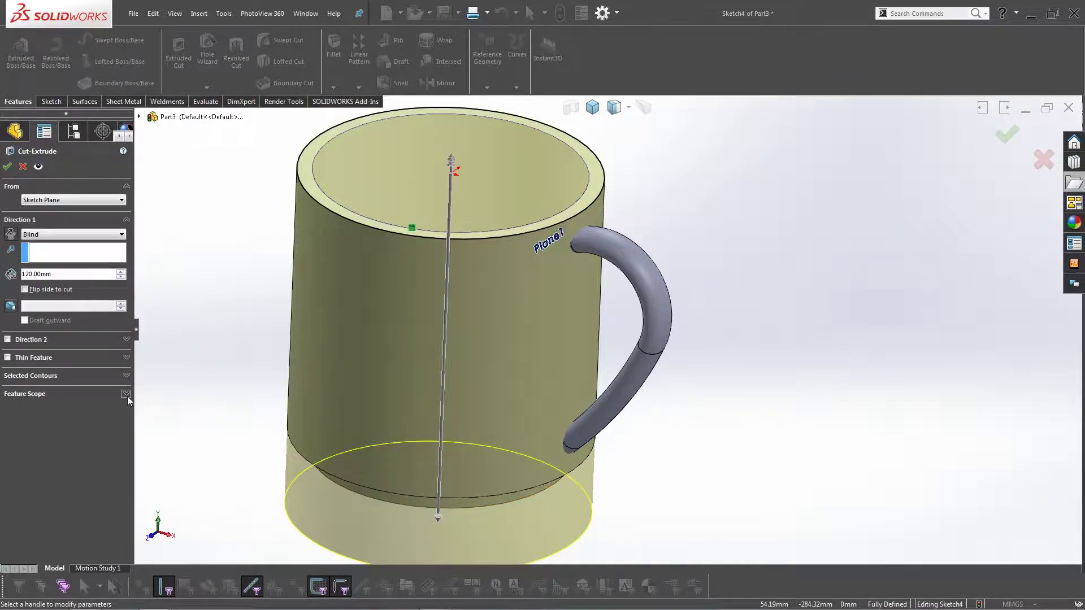
{"action": "left_click", "coordinate": [44, 418]}
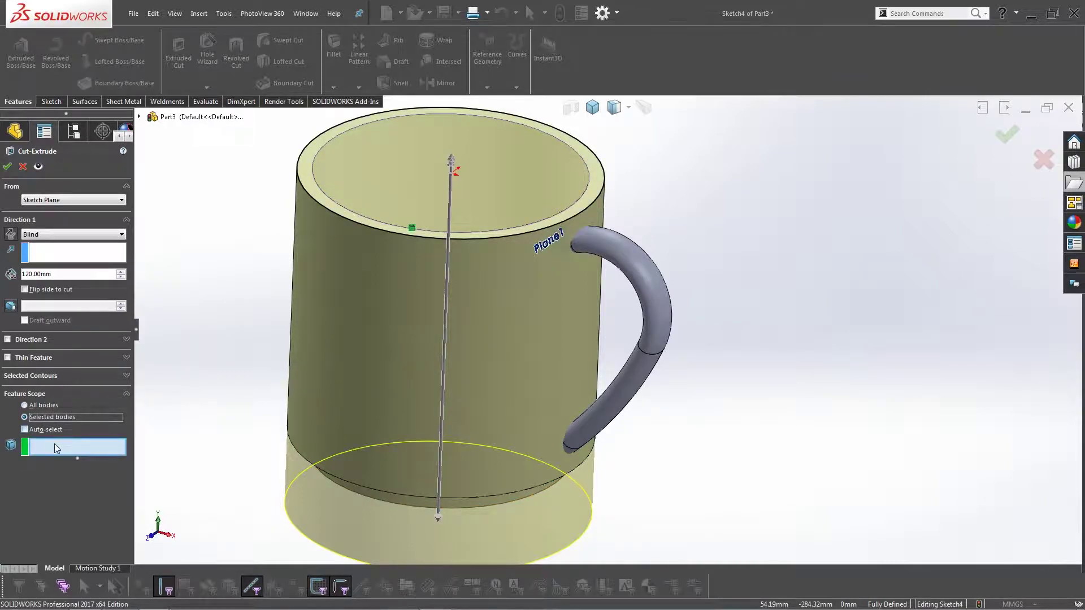
{"action": "left_click", "coordinate": [639, 362]}
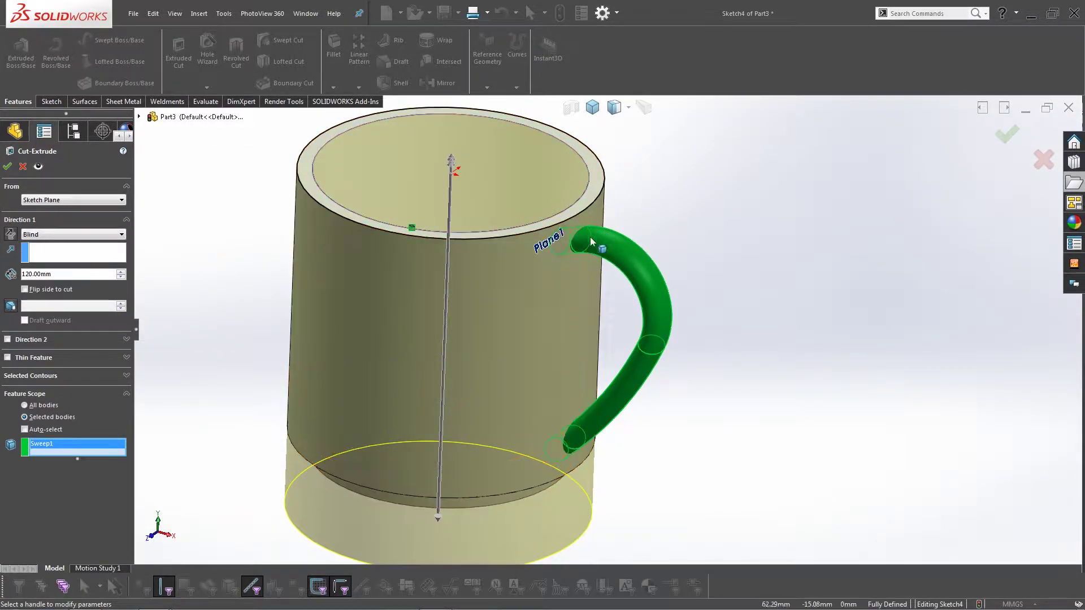
{"action": "right_click", "coordinate": [754, 305]}
{"action": "left_click", "coordinate": [763, 312]}
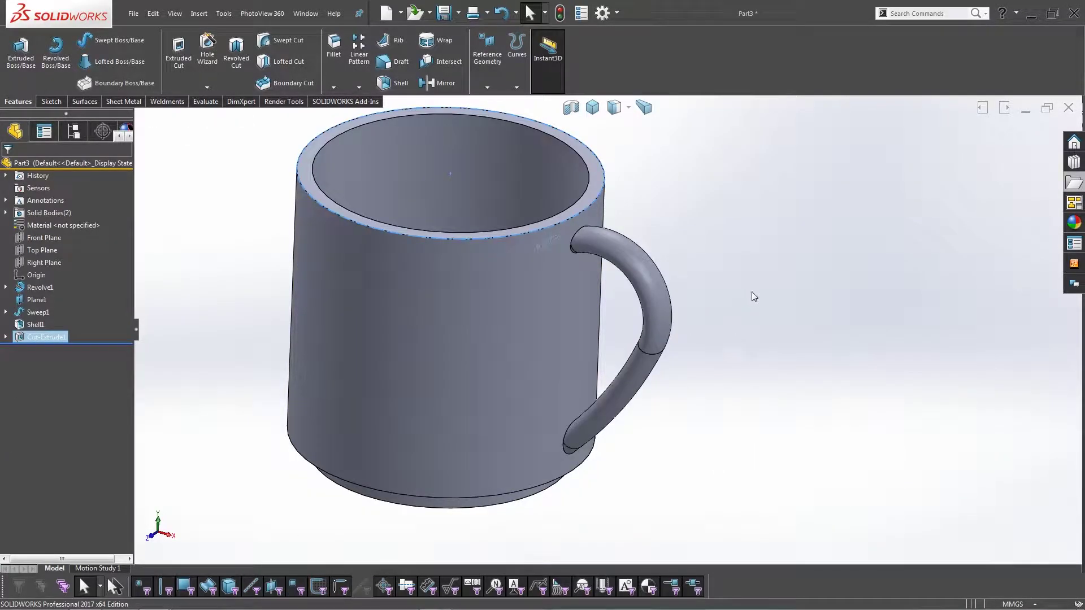
{"action": "left_click", "coordinate": [752, 297]}
Step: Hide the mug body to inspect the handle's cut ends, and bring the body back
{"action": "middle_click_drag", "start_coordinate": [703, 317], "coordinate": [652, 250]}
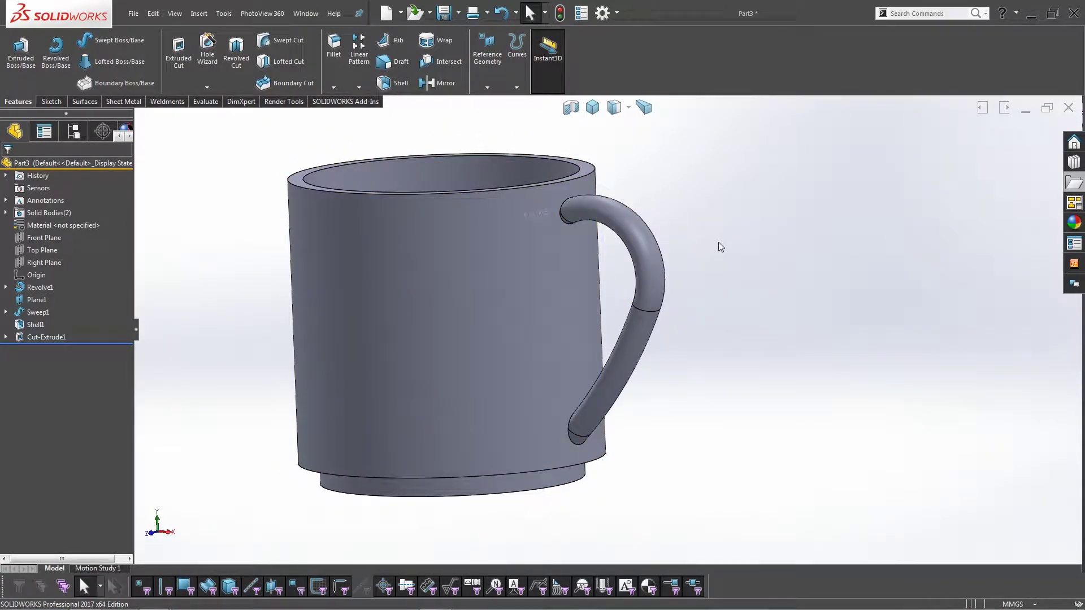
{"action": "right_click", "coordinate": [551, 315]}
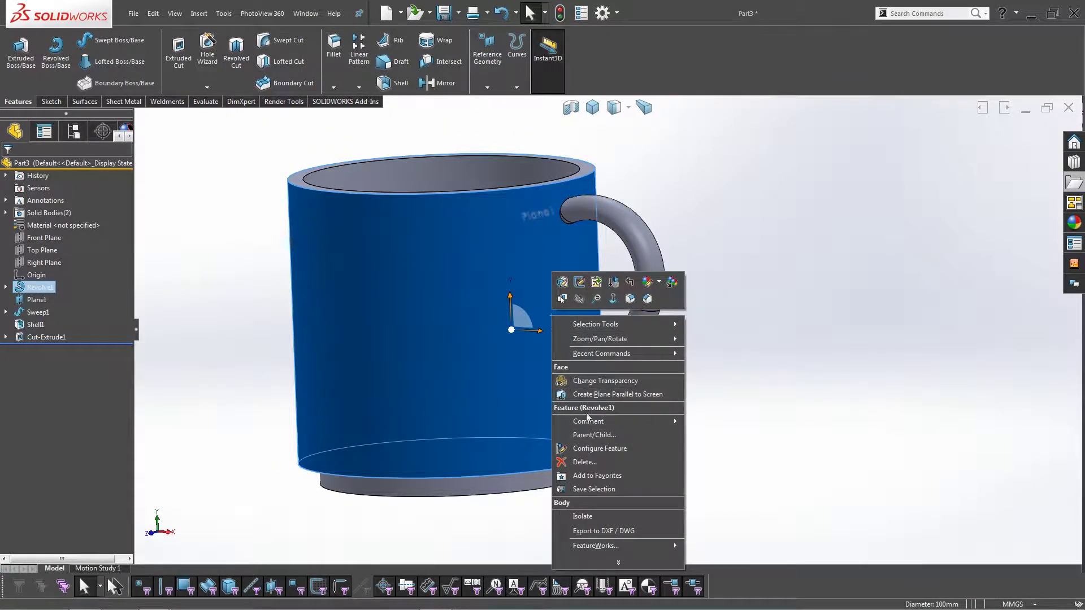
{"action": "left_click", "coordinate": [579, 299]}
{"action": "middle_click_drag", "start_coordinate": [711, 226], "coordinate": [598, 273]}
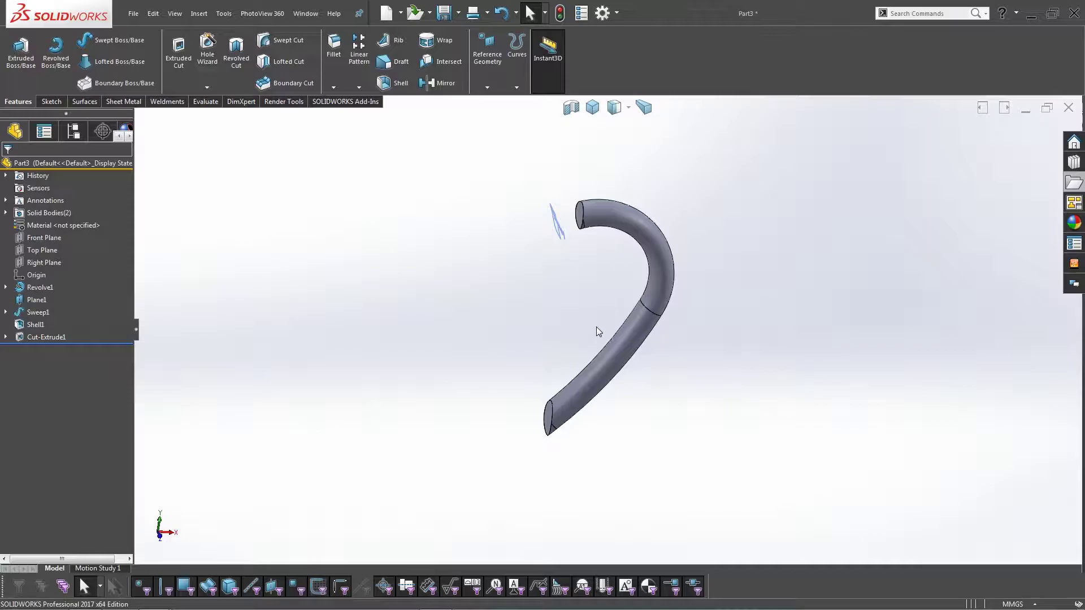
{"action": "key", "text": "ctrl+z"}
{"action": "mouse_move", "coordinate": [606, 317]}
{"action": "middle_mouse_down"}
{"action": "mouse_move", "coordinate": [562, 290]}
{"action": "mouse_move", "coordinate": [577, 304]}
{"action": "mouse_move", "coordinate": [582, 206]}
{"action": "mouse_move", "coordinate": [614, 323]}
{"action": "middle_mouse_up"}
{"action": "scroll", "coordinate": [567, 301], "scroll_direction": "up", "scroll_amount": 2}
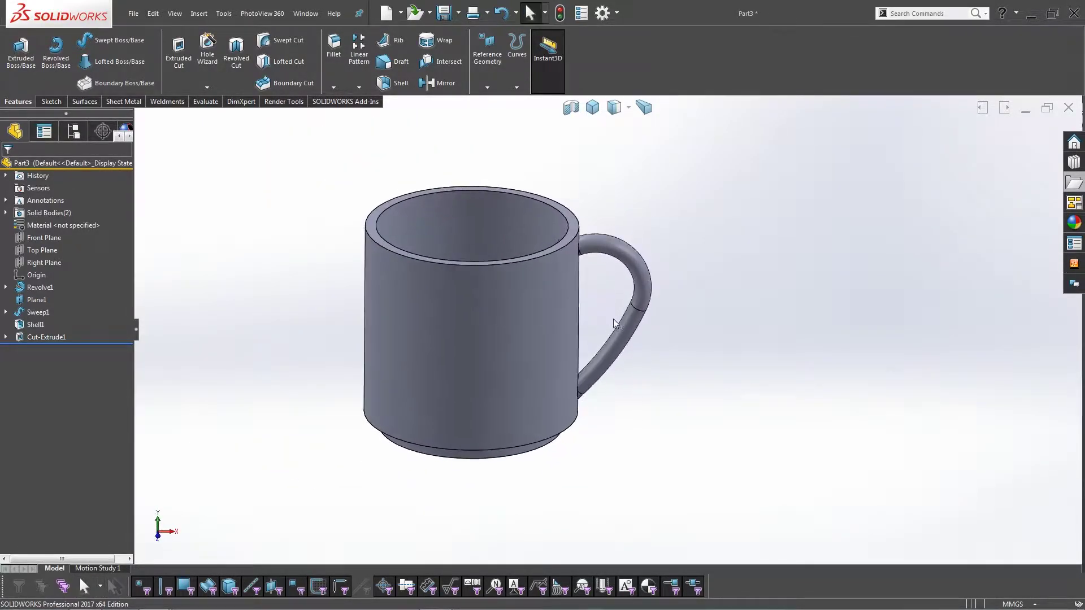
Step: Fillet the outer and inner edges of the mug's top rim with a 2 mm radius
{"action": "left_click", "coordinate": [334, 60]}
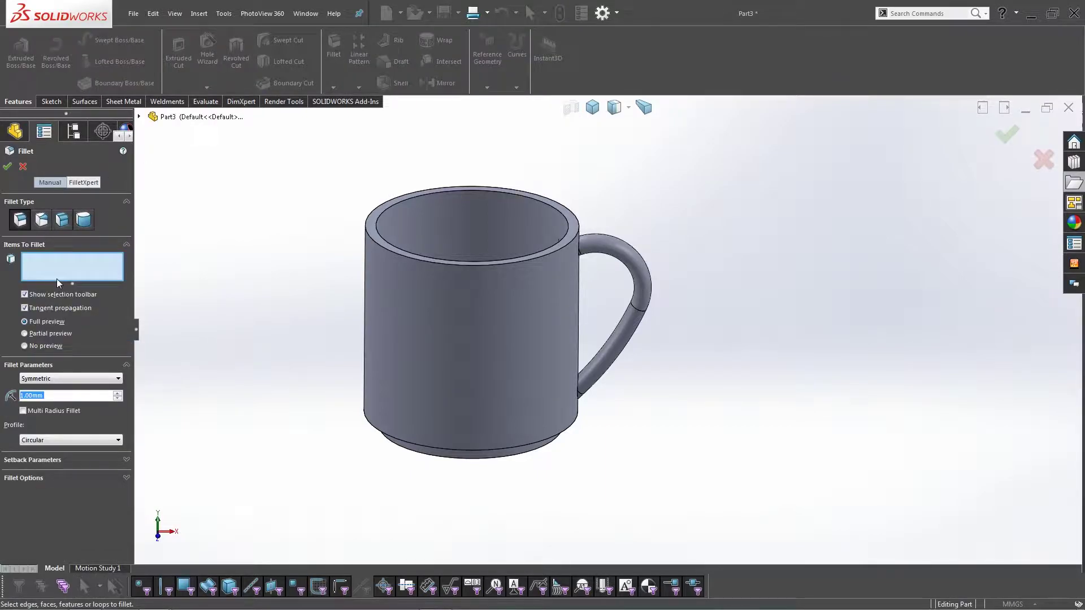
{"action": "scroll", "coordinate": [562, 215], "scroll_direction": "down", "scroll_amount": 3}
{"action": "left_click", "coordinate": [164, 290]}
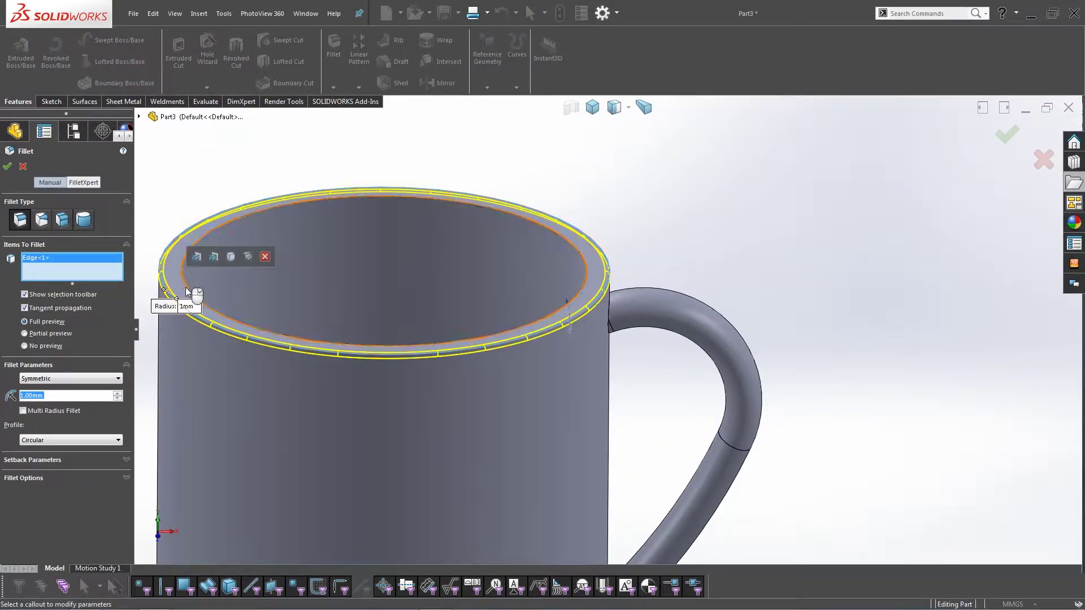
{"action": "left_click", "coordinate": [189, 288]}
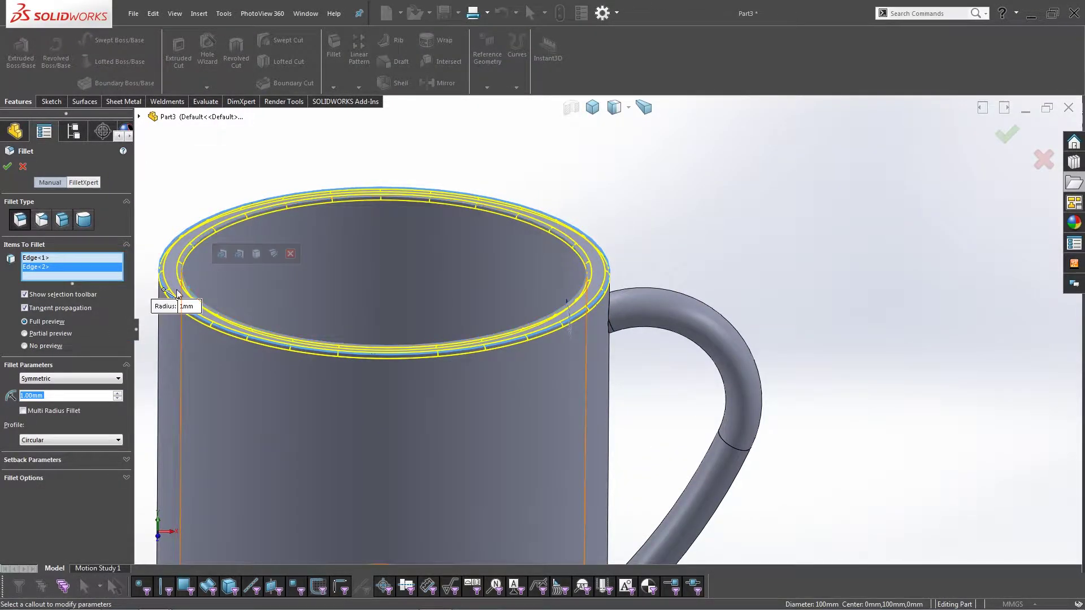
{"action": "left_click", "coordinate": [117, 395]}
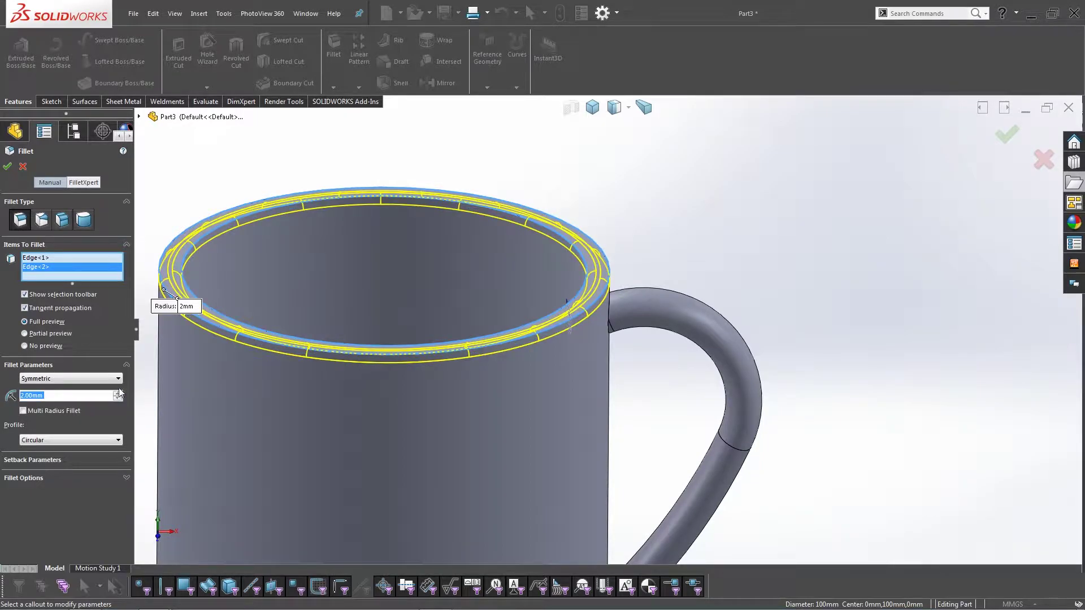
{"action": "scroll", "coordinate": [591, 395], "scroll_direction": "up", "scroll_amount": 5}
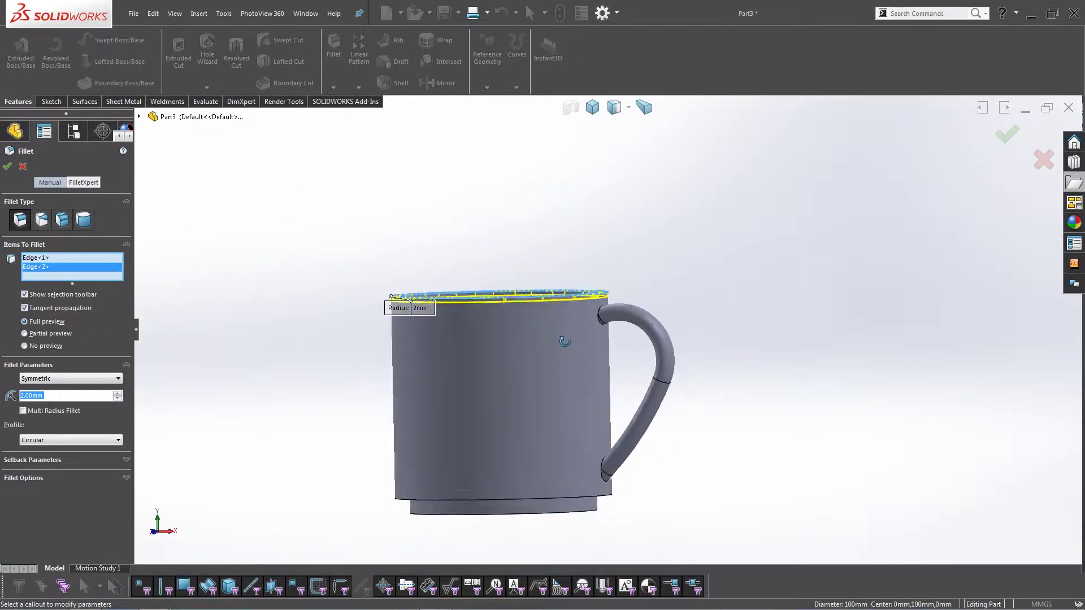
{"action": "middle_click_drag", "start_coordinate": [570, 399], "coordinate": [252, 404]}
{"action": "right_click", "coordinate": [306, 346]}
{"action": "left_click", "coordinate": [330, 423]}
Step: Fillet the inner and outer bottom edges of the mug's foot ring with a 2 mm radius
{"action": "middle_click_drag", "start_coordinate": [351, 460], "coordinate": [453, 390]}
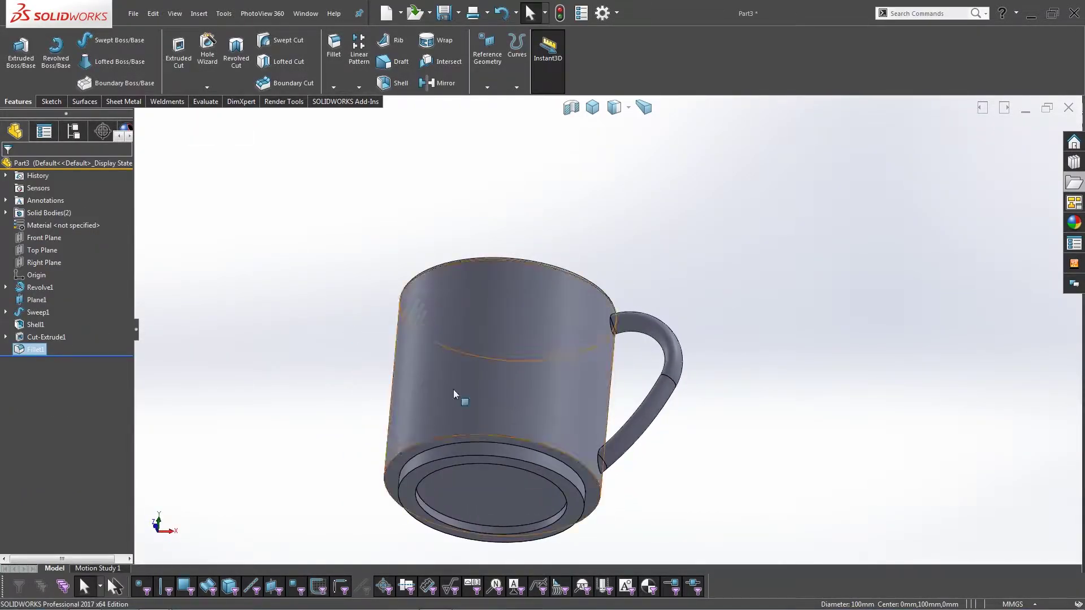
{"action": "scroll", "coordinate": [567, 467], "scroll_direction": "down", "scroll_amount": 5}
{"action": "middle_click_drag", "start_coordinate": [568, 467], "coordinate": [581, 428]}
{"action": "left_click", "coordinate": [334, 54]}
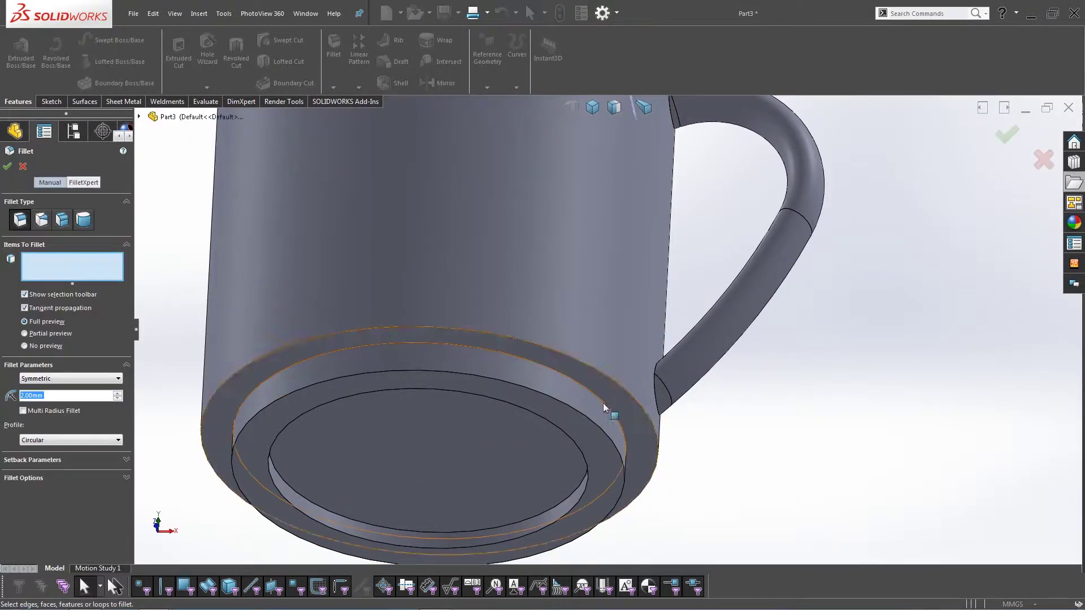
{"action": "left_click", "coordinate": [581, 462]}
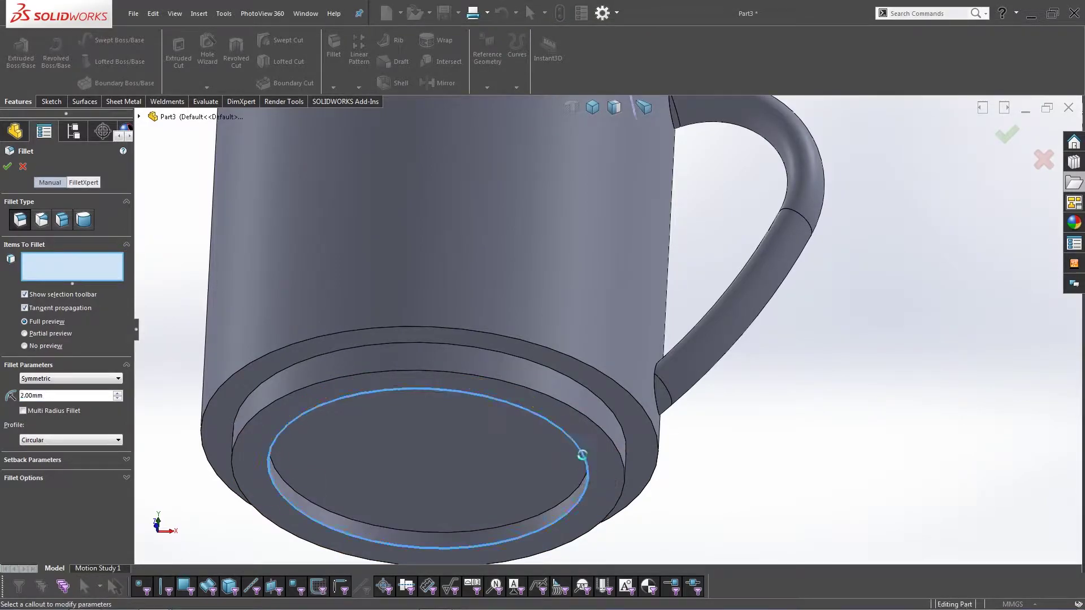
{"action": "left_click", "coordinate": [616, 450]}
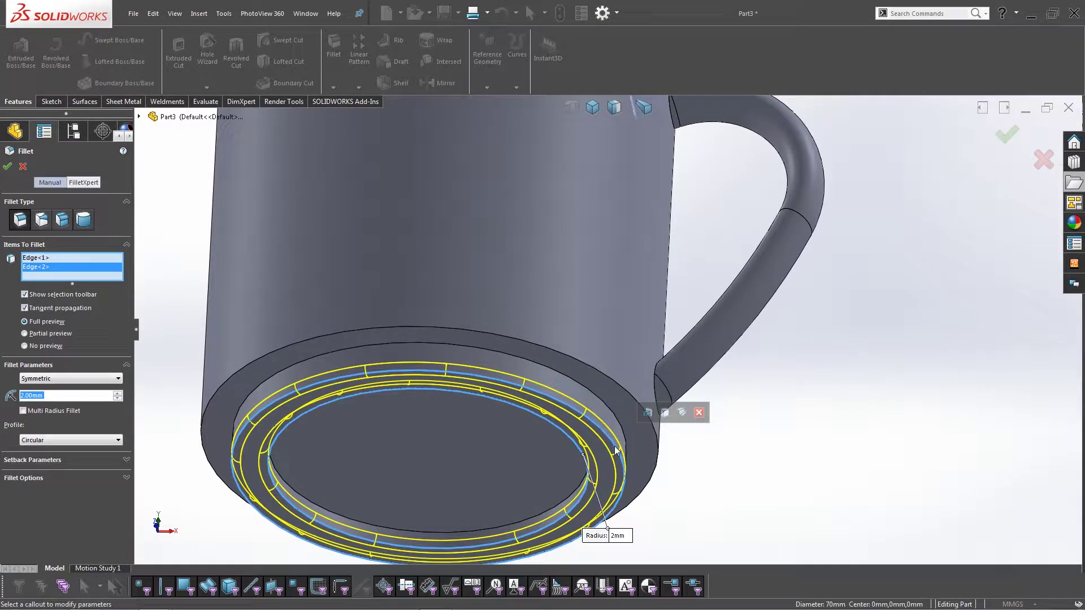
{"action": "left_click", "coordinate": [8, 166]}
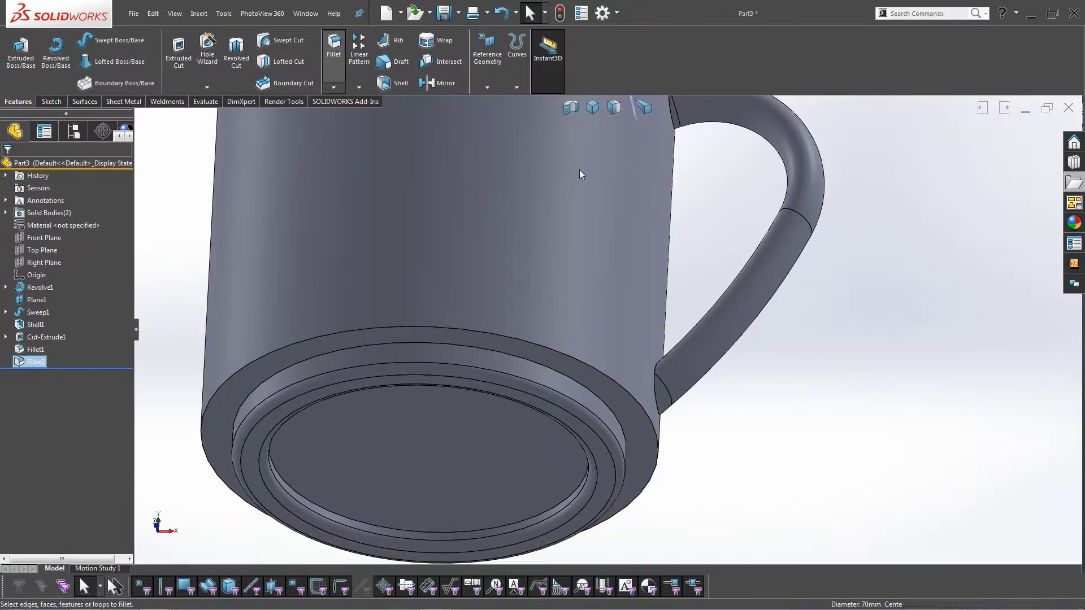
Step: Fillet the mug's outer bottom edge and the inner edge where it meets the foot ring at 3.5 mm radius
{"action": "key", "text": "Return"}
{"action": "left_click", "coordinate": [605, 403]}
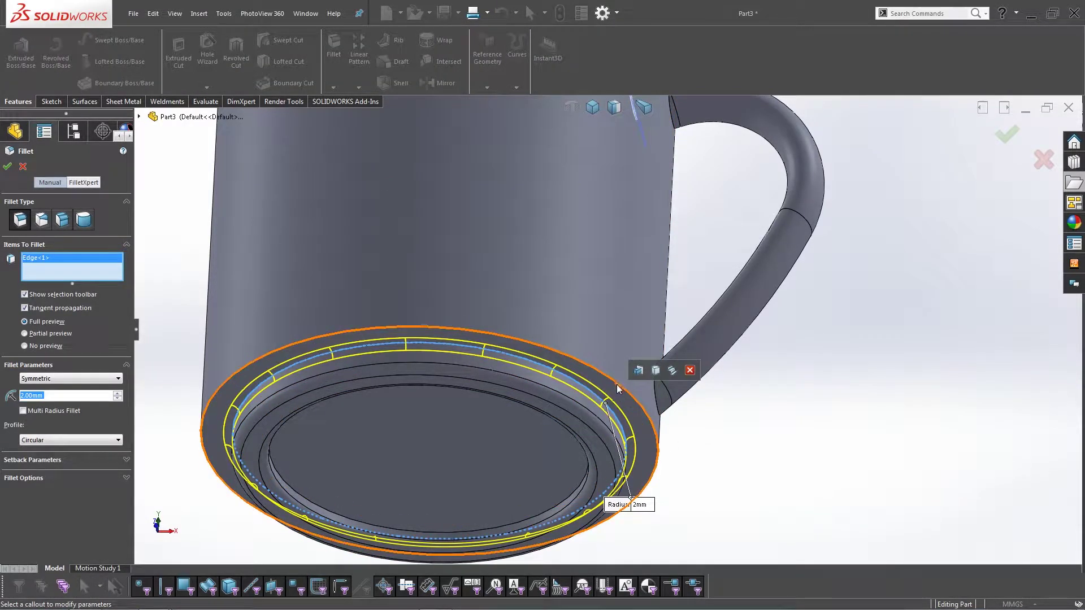
{"action": "left_click", "coordinate": [617, 385]}
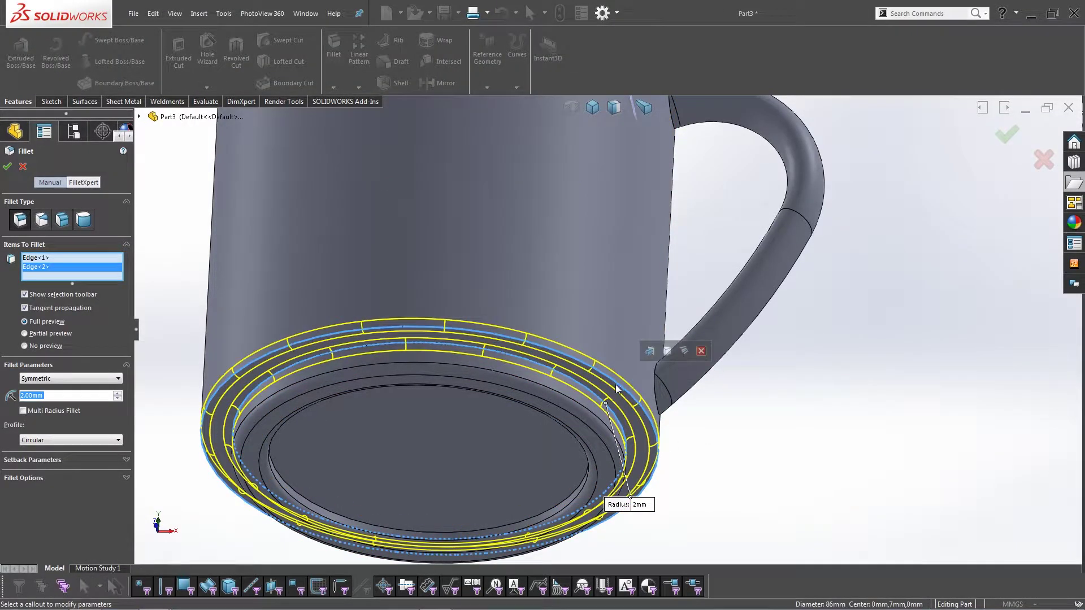
{"action": "left_click", "coordinate": [118, 394]}
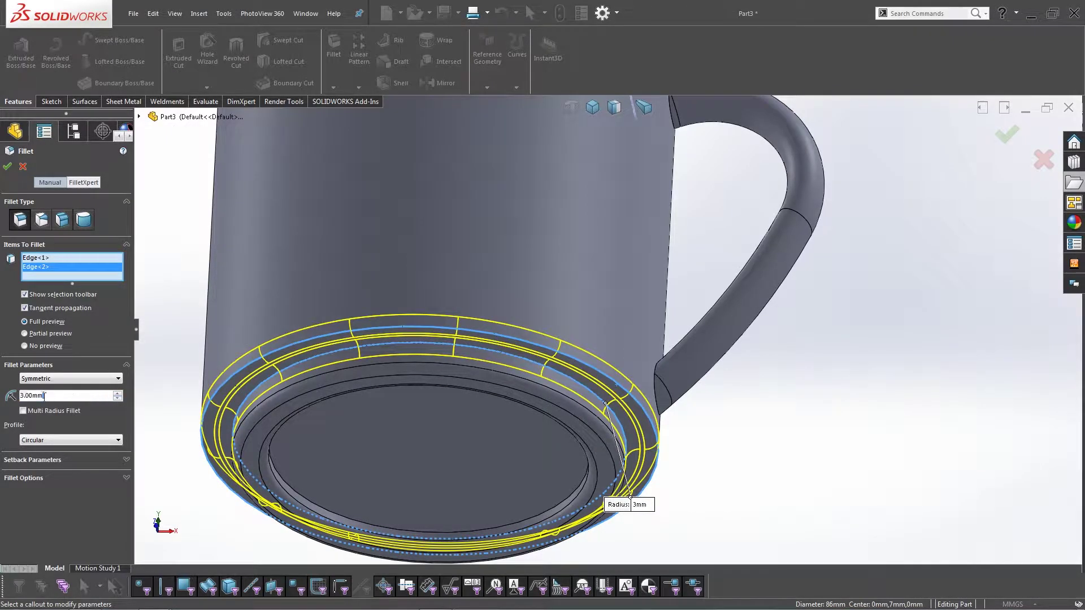
{"action": "type", "text": "3."}
{"action": "key", "text": "BackSpace"}
{"action": "key", "text": "BackSpace"}
{"action": "key", "text": "BackSpace"}
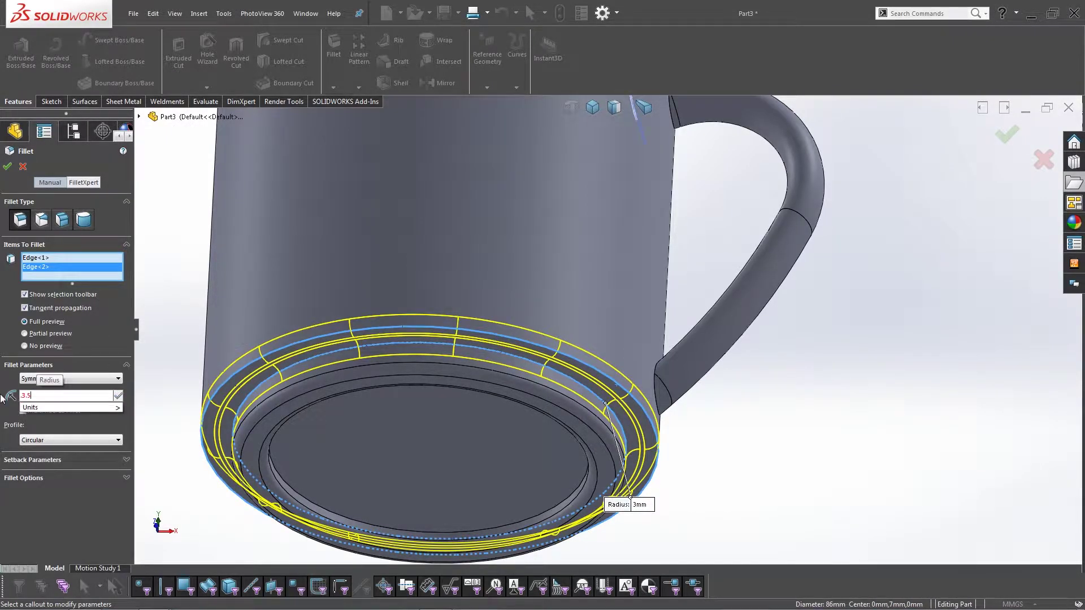
{"action": "type", "text": "3.5"}
{"action": "key", "text": "Return"}
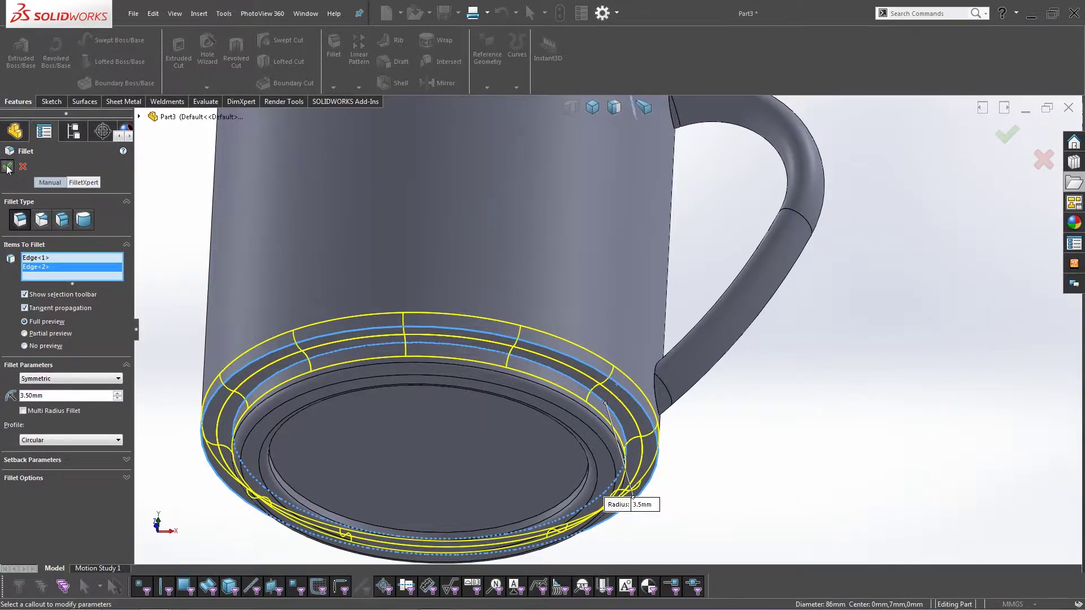
{"action": "left_click", "coordinate": [7, 167]}
Step: Examine the filleted mug from several angles, including its rim, base and handle joints
{"action": "scroll", "coordinate": [770, 390], "scroll_direction": "up", "scroll_amount": 5}
{"action": "middle_click_drag", "start_coordinate": [712, 427], "coordinate": [701, 502]}
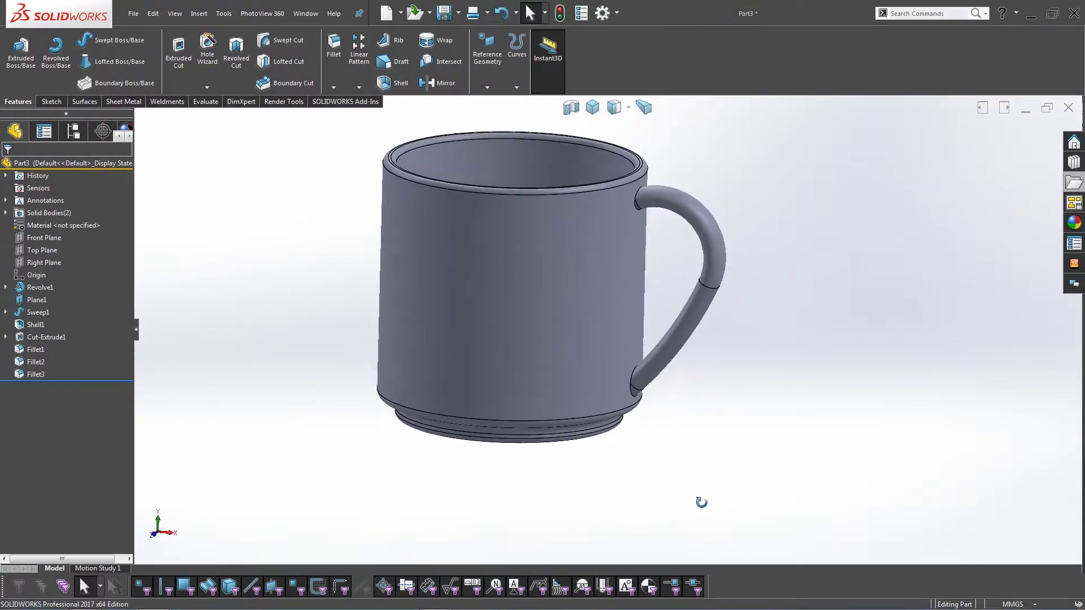
{"action": "scroll", "coordinate": [607, 427], "scroll_direction": "up", "scroll_amount": 3}
{"action": "middle_click_drag", "start_coordinate": [608, 427], "coordinate": [645, 415]}
{"action": "scroll", "coordinate": [647, 416], "scroll_direction": "down", "scroll_amount": 2}
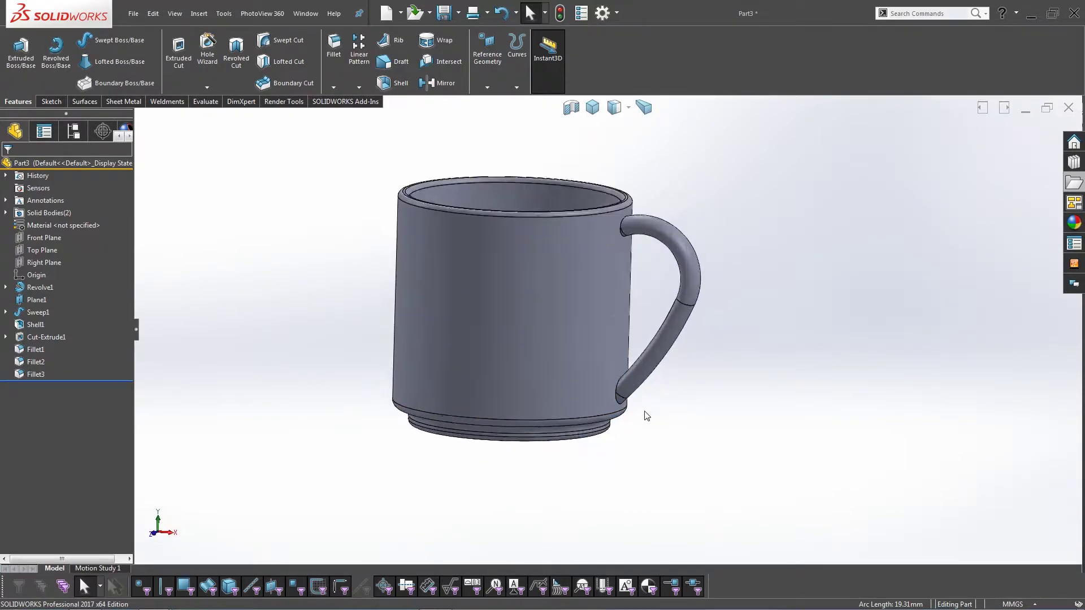
{"action": "scroll", "coordinate": [646, 417], "scroll_direction": "down", "scroll_amount": 4}
{"action": "middle_click_drag", "start_coordinate": [553, 383], "coordinate": [562, 412]}
{"action": "scroll", "coordinate": [565, 342], "scroll_direction": "up", "scroll_amount": 5}
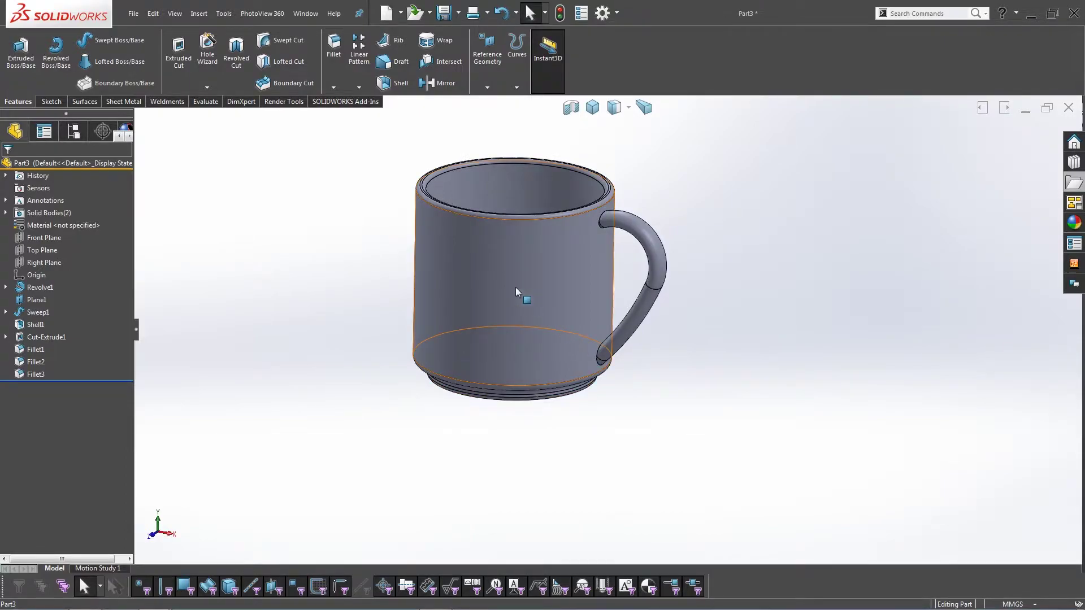
{"action": "scroll", "coordinate": [515, 291], "scroll_direction": "up", "scroll_amount": 3}
{"action": "middle_click_drag", "start_coordinate": [557, 249], "coordinate": [567, 277]}
Step: Fillet the inside edge between the wall and the bottom ledge, plus the recessed floor's edge, at 7.5 mm radius
{"action": "scroll", "coordinate": [567, 273], "scroll_direction": "down", "scroll_amount": 6}
{"action": "middle_click_drag", "start_coordinate": [566, 320], "coordinate": [556, 395]}
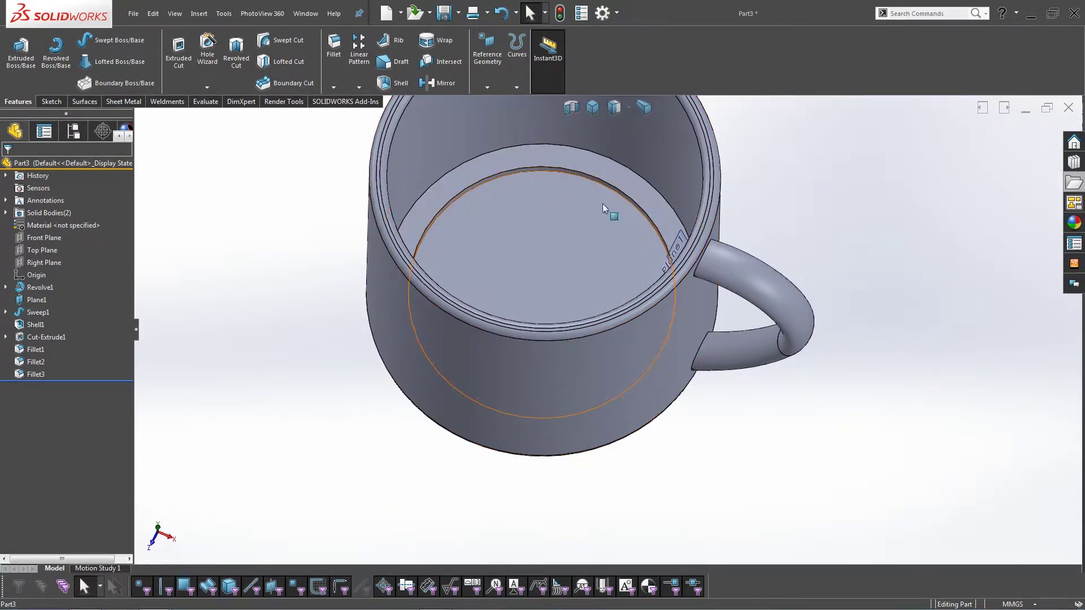
{"action": "middle_click_drag", "start_coordinate": [603, 208], "coordinate": [597, 192]}
{"action": "left_click", "coordinate": [334, 46]}
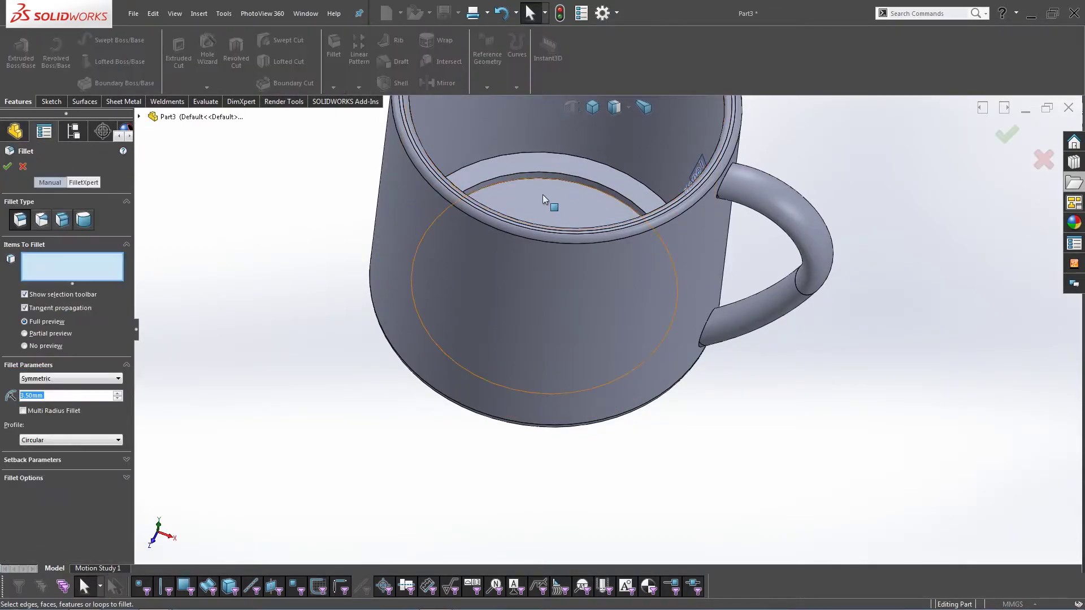
{"action": "left_click", "coordinate": [565, 153]}
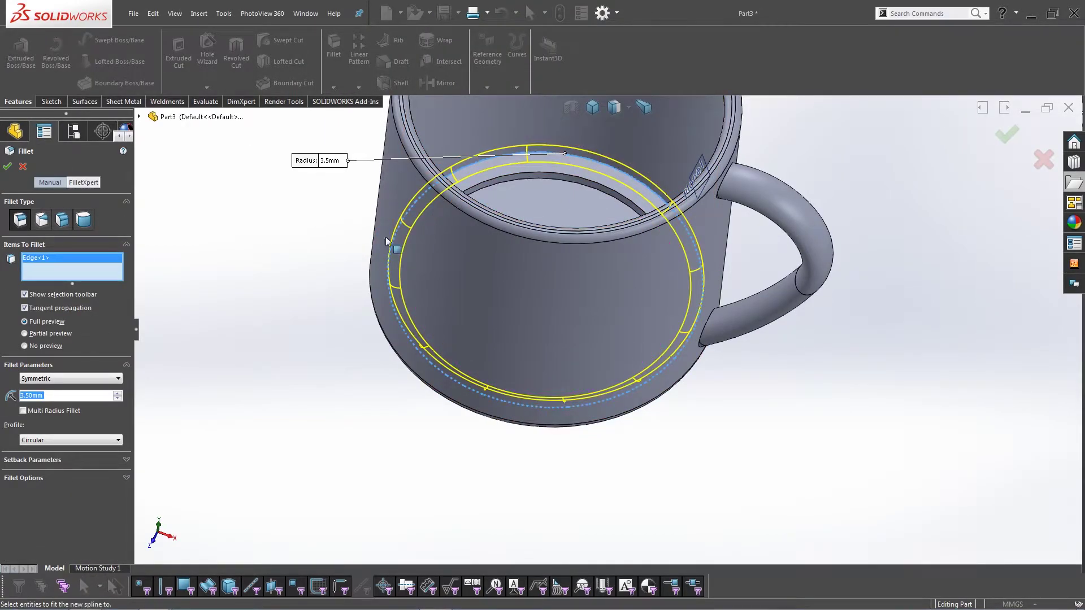
{"action": "left_click", "coordinate": [117, 395]}
{"action": "left_click", "coordinate": [117, 394]}
{"action": "left_click", "coordinate": [117, 394]}
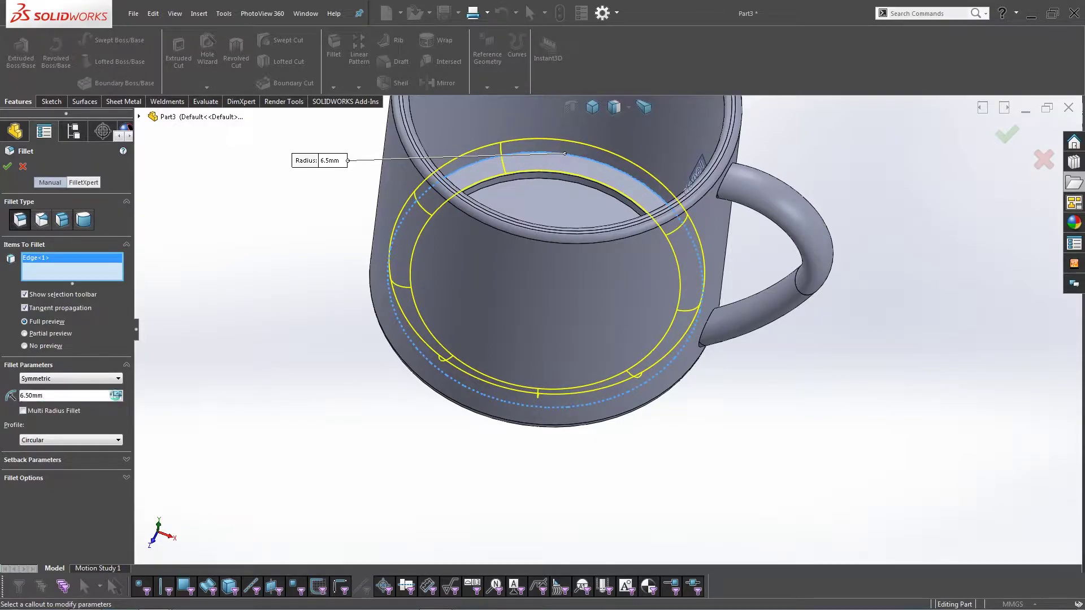
{"action": "left_click", "coordinate": [117, 395]}
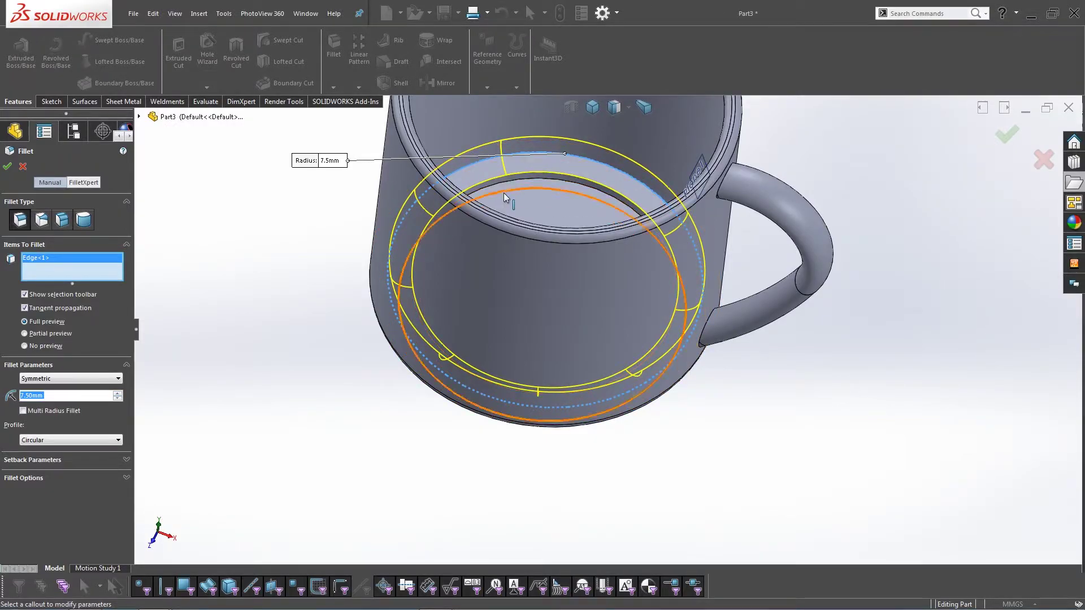
{"action": "left_click", "coordinate": [521, 181]}
{"action": "key", "text": "Return"}
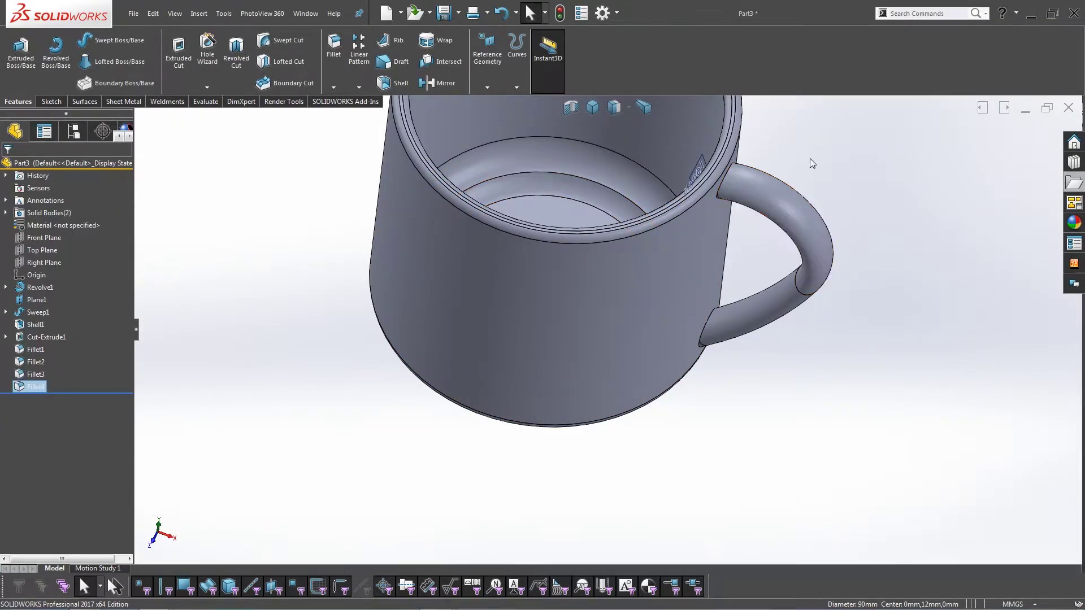
{"action": "left_click", "coordinate": [810, 160]}
Step: Fillet the remaining ledge edge above the recess inside the mug with a 16.5 mm radius
{"action": "left_click", "coordinate": [334, 65]}
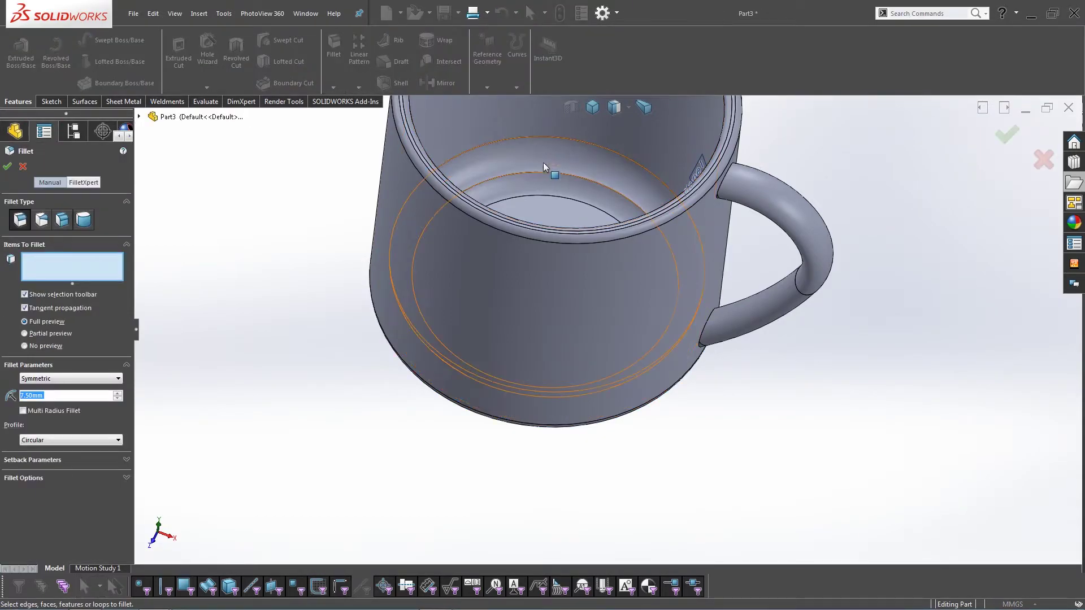
{"action": "left_click", "coordinate": [543, 171]}
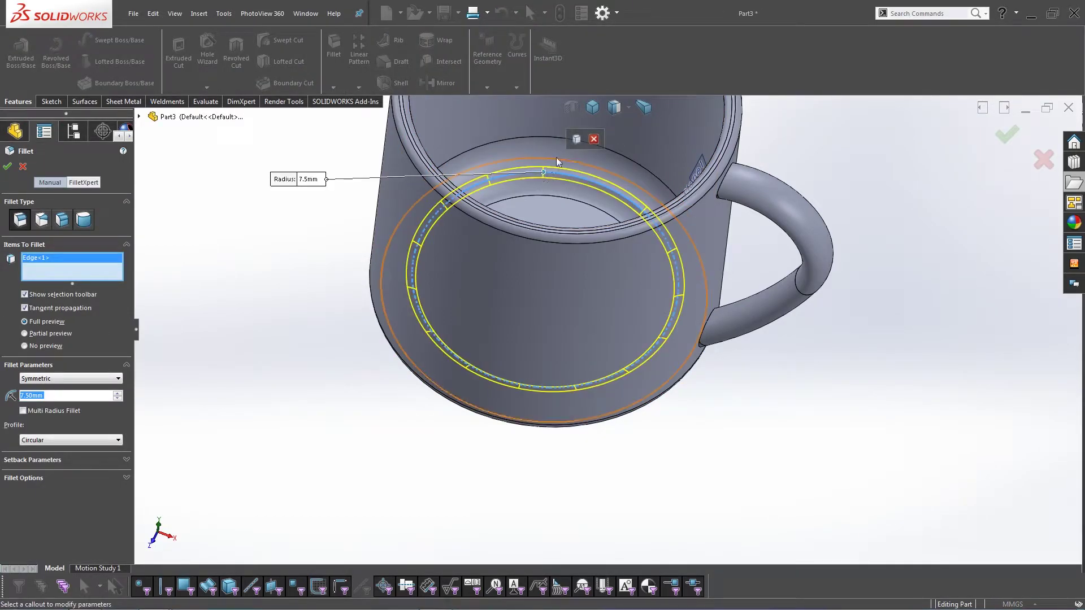
{"action": "left_click", "coordinate": [117, 394]}
{"action": "left_click", "coordinate": [117, 394]}
{"action": "left_click", "coordinate": [117, 394]}
{"action": "left_click", "coordinate": [117, 394]}
{"action": "left_click", "coordinate": [117, 394]}
{"action": "left_click", "coordinate": [117, 394]}
{"action": "left_click", "coordinate": [118, 393]}
{"action": "left_click", "coordinate": [118, 394]}
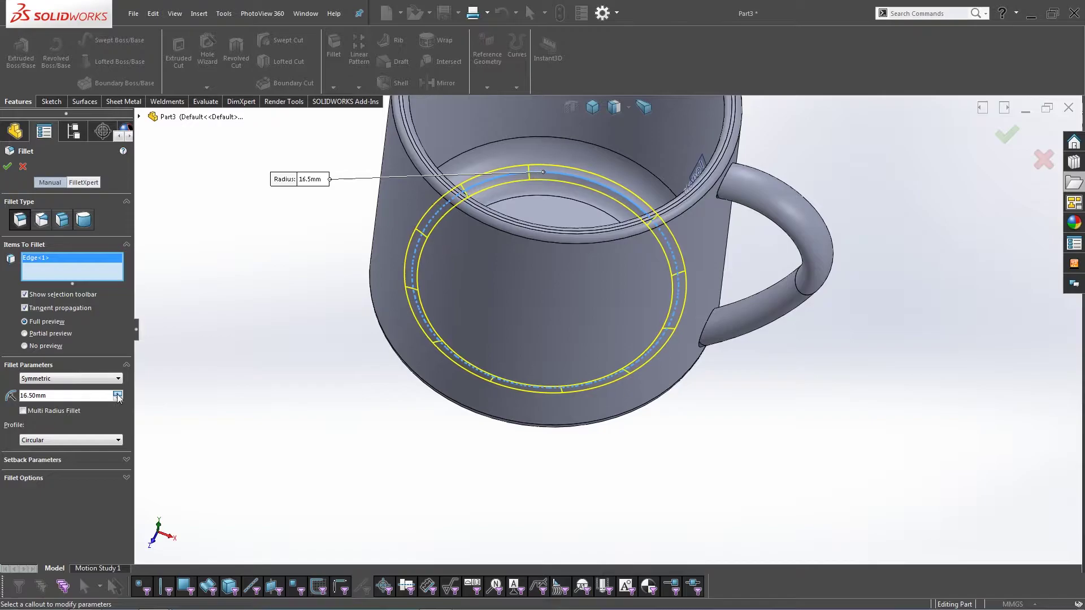
{"action": "scroll", "coordinate": [117, 397], "scroll_direction": "up", "scroll_amount": 4}
{"action": "left_click", "coordinate": [6, 166]}
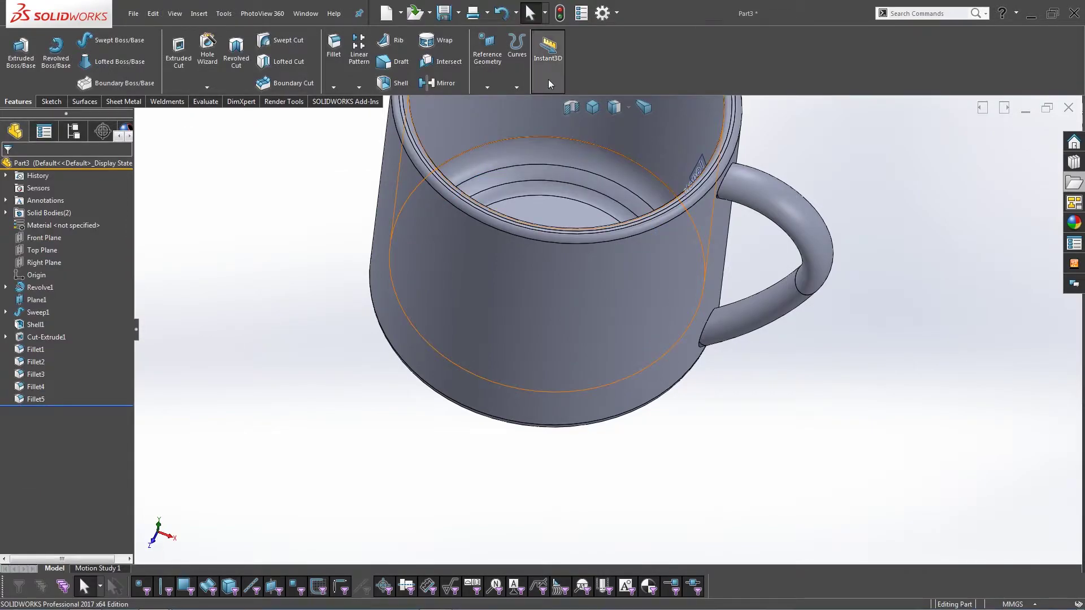
Step: Inspect the wall and inner base fillets in a Front Plane section view, turn the section off and review the whole mug
{"action": "left_click", "coordinate": [579, 107]}
{"action": "right_click", "coordinate": [536, 363]}
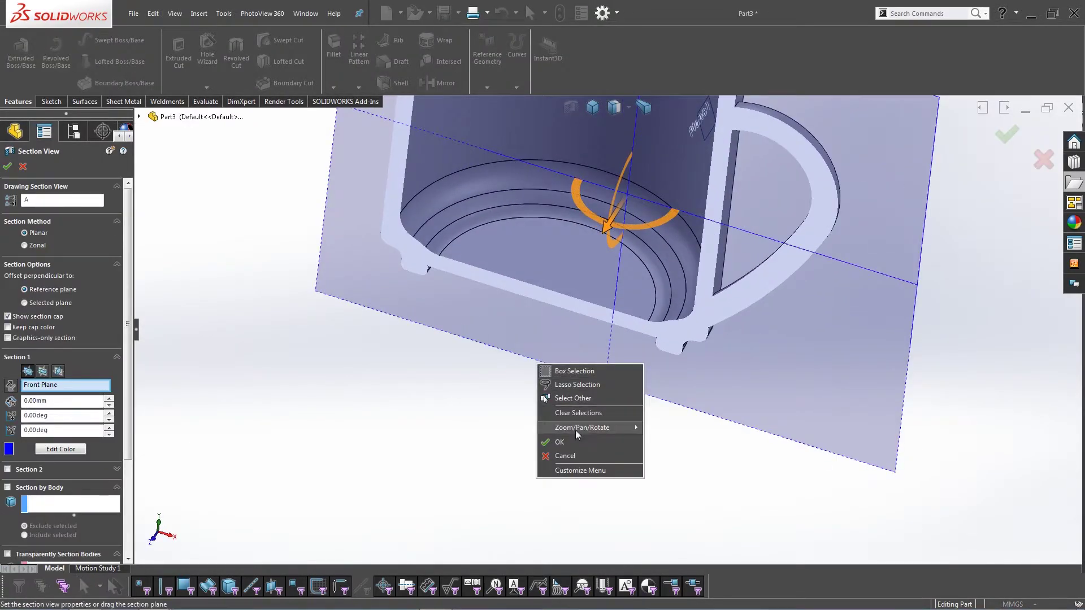
{"action": "left_click", "coordinate": [572, 440]}
{"action": "middle_click_drag", "start_coordinate": [572, 440], "coordinate": [459, 217]}
{"action": "scroll", "coordinate": [461, 313], "scroll_direction": "up", "scroll_amount": 2}
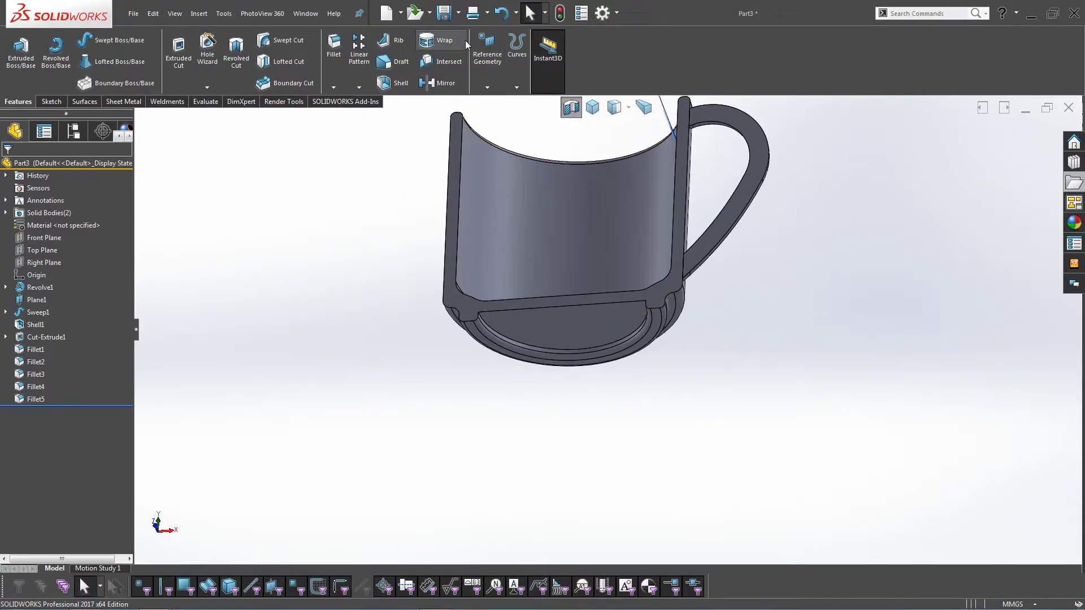
{"action": "left_click", "coordinate": [571, 108]}
{"action": "scroll", "coordinate": [586, 190], "scroll_direction": "up", "scroll_amount": 3}
{"action": "middle_click_drag", "start_coordinate": [593, 305], "coordinate": [568, 322]}
{"action": "scroll", "coordinate": [666, 234], "scroll_direction": "down", "scroll_amount": 5}
{"action": "middle_click_drag", "start_coordinate": [637, 259], "coordinate": [631, 229]}
{"action": "scroll", "coordinate": [553, 347], "scroll_direction": "up", "scroll_amount": 4}
{"action": "middle_click_drag", "start_coordinate": [553, 347], "coordinate": [540, 387]}
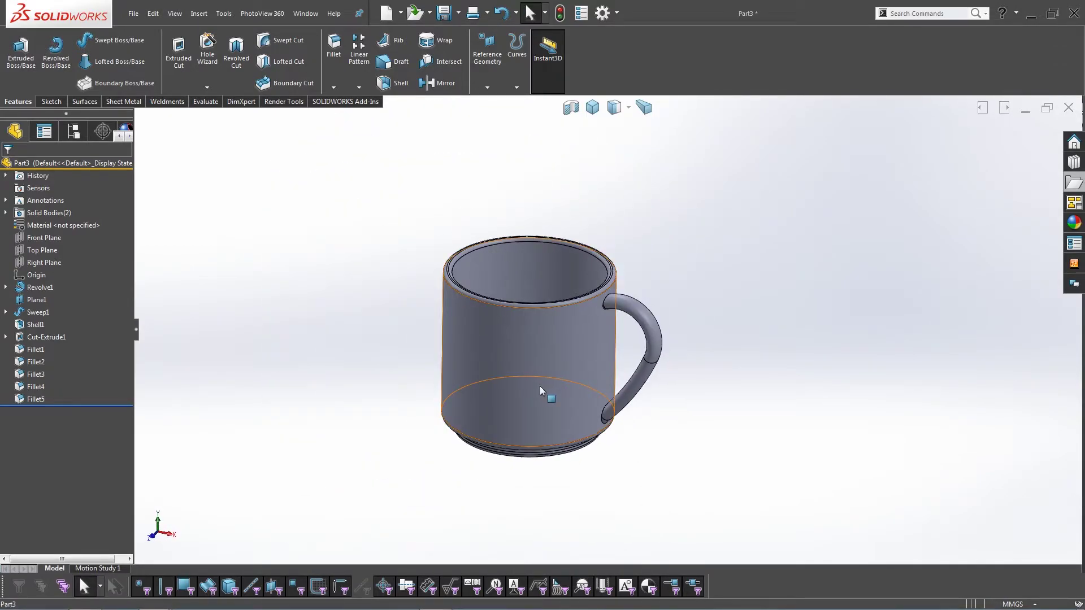